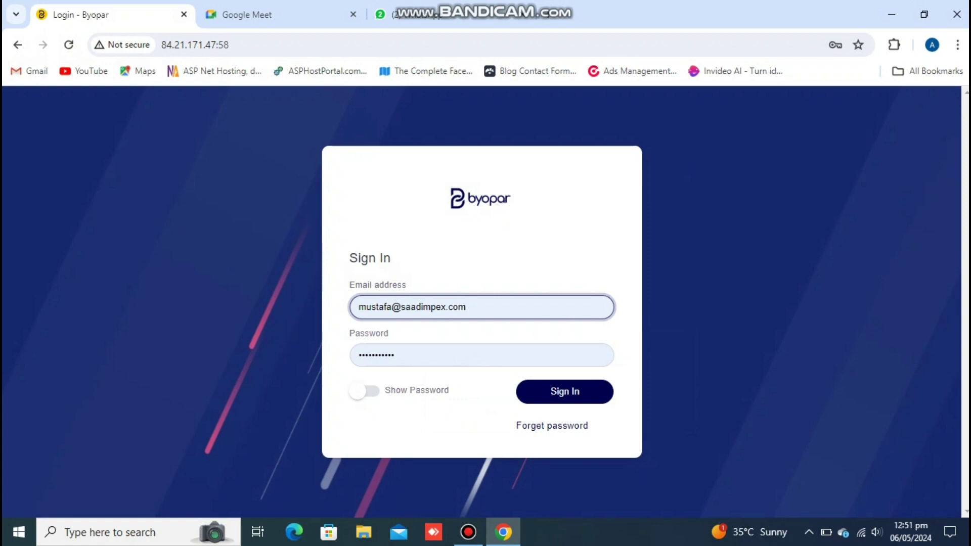
- Reveal and re-hide the prefilled password, and sign in with the saved account credentials
click(364, 390)
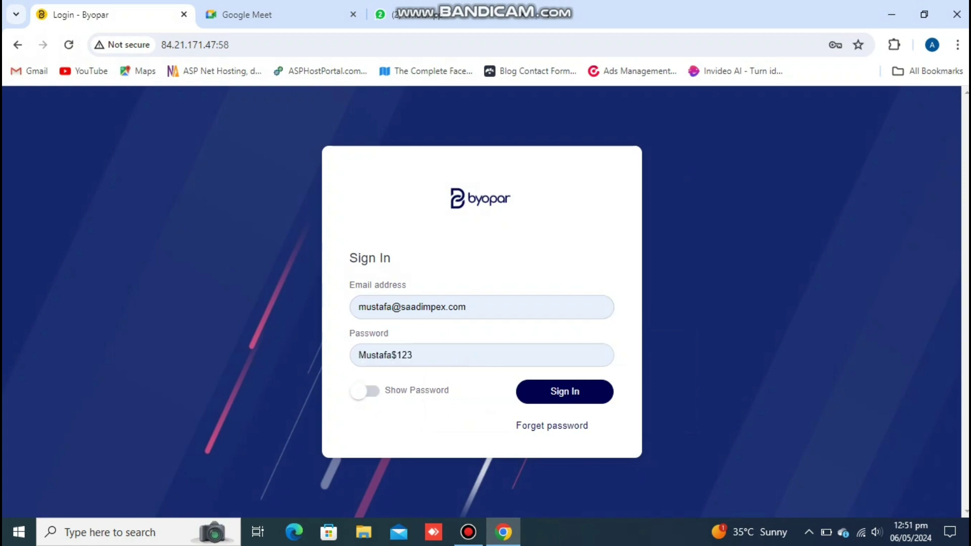
click(364, 390)
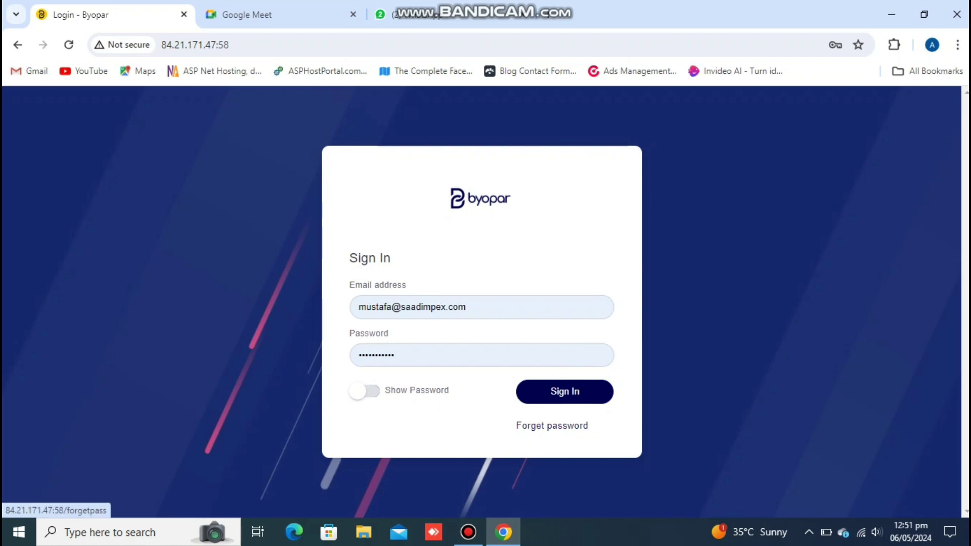
click(561, 392)
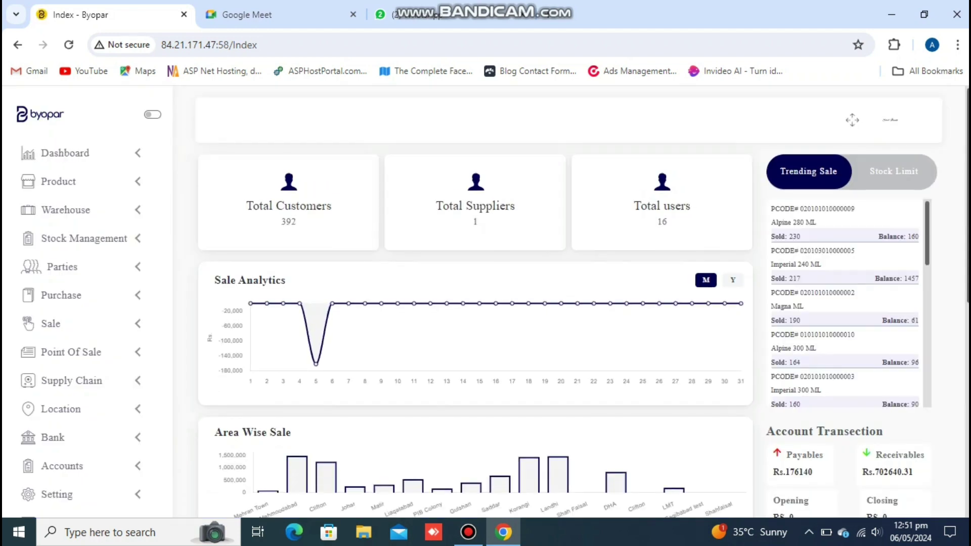
- Show the Sale Analytics chart by year and look at the Stock Limit list before returning to Trending Sale
click(732, 280)
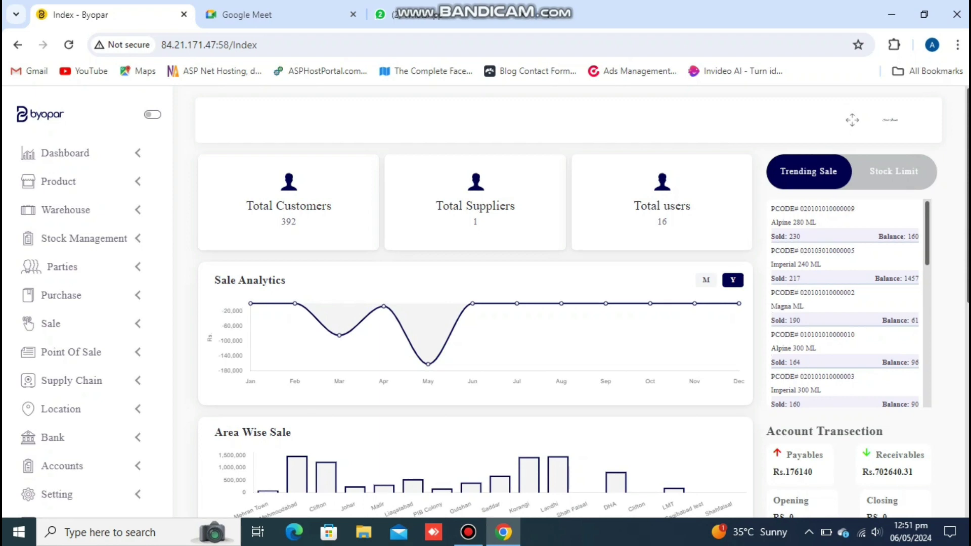
click(893, 172)
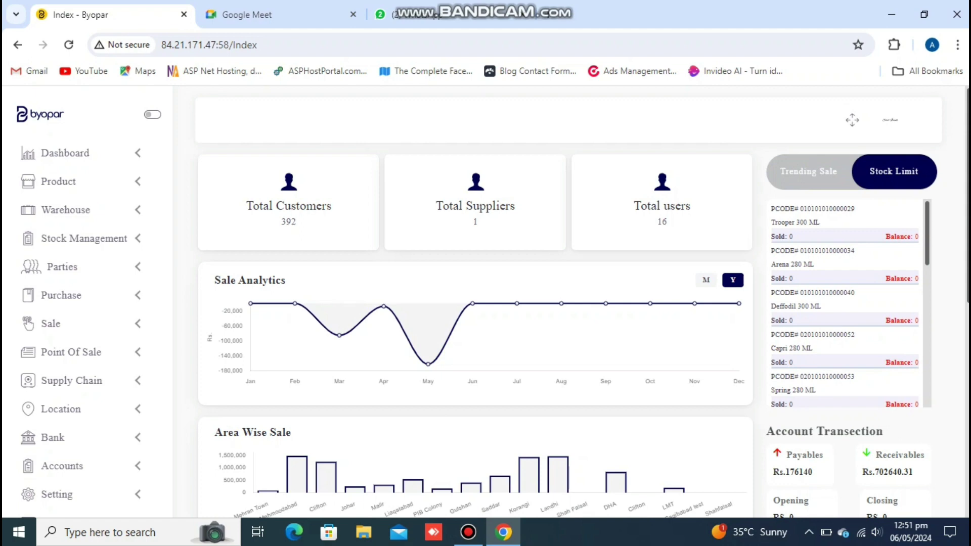
click(808, 172)
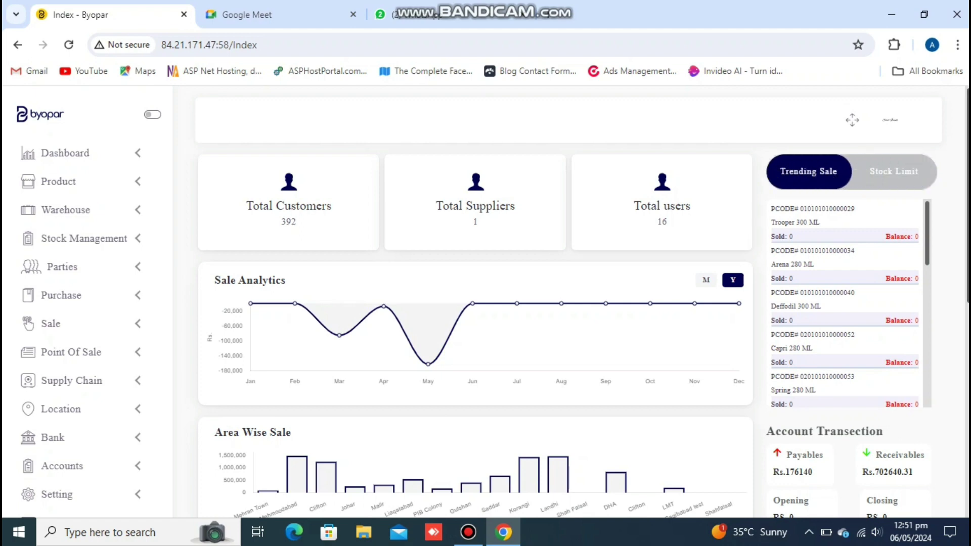
- Show the Purchase Analytics and Expanses charts by year, and inspect the customer and supplier area pie charts
scroll(576, 303, down, 2)
scroll(577, 303, down, 1)
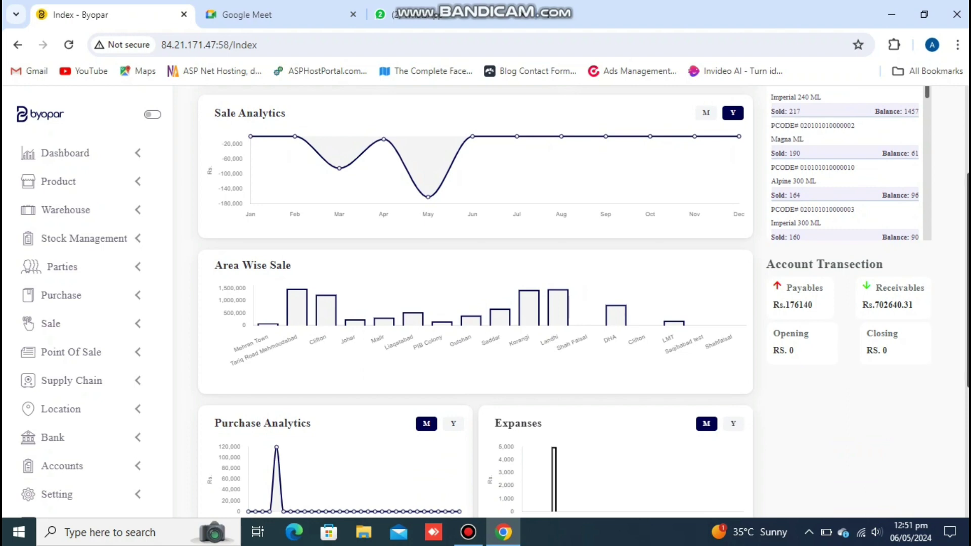
scroll(577, 303, down, 3)
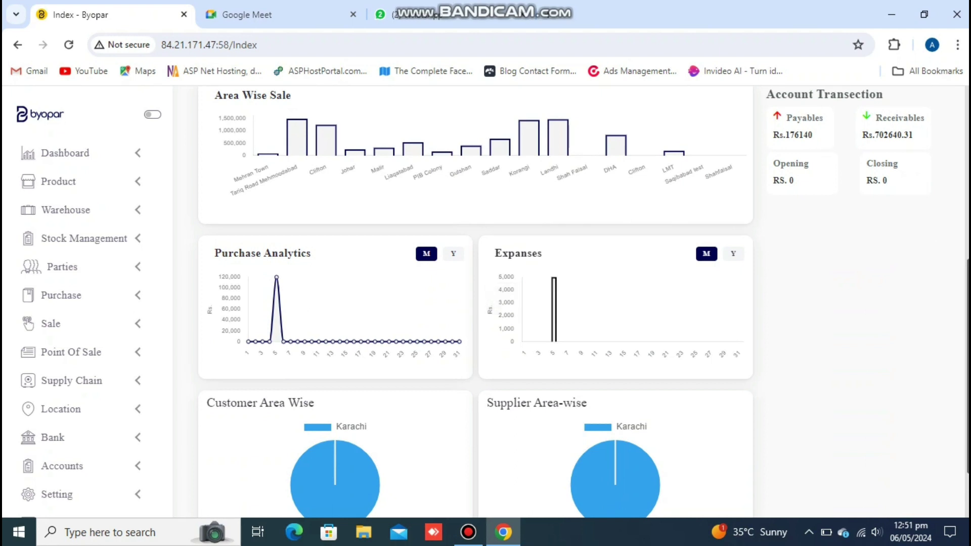
click(453, 254)
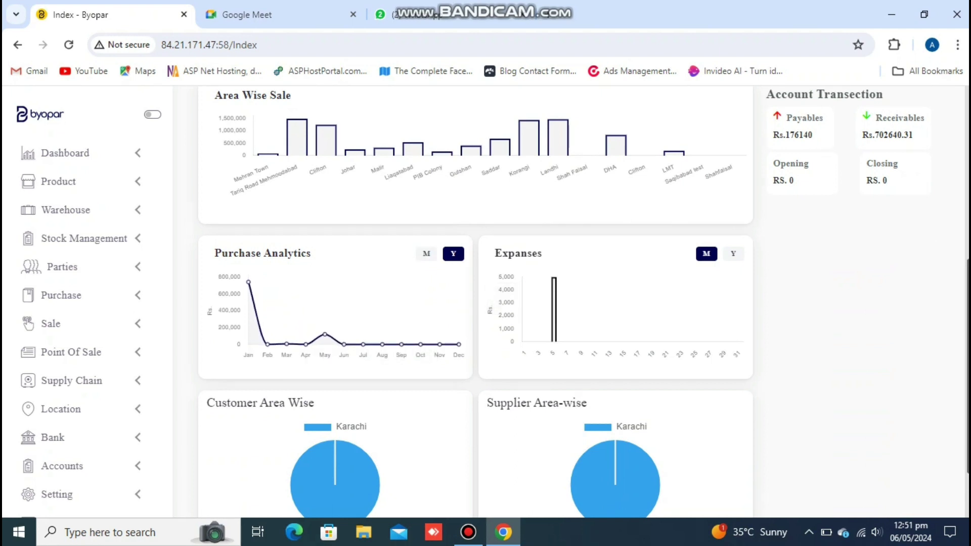
click(733, 253)
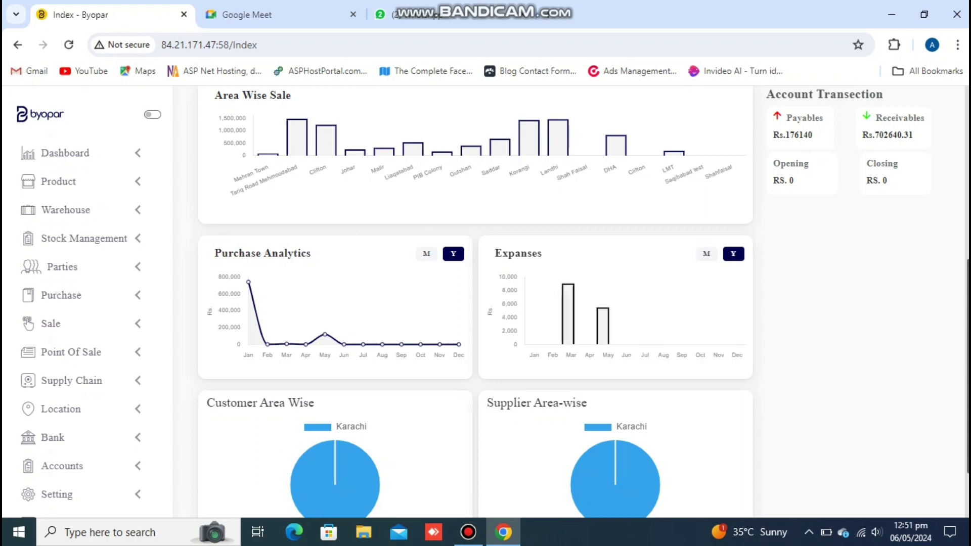
mouse_move(353, 493)
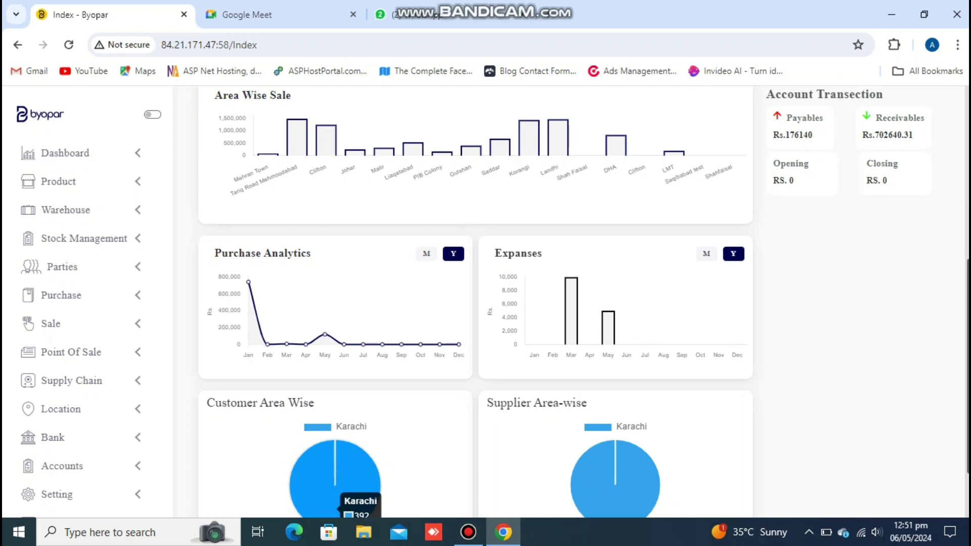
mouse_move(625, 506)
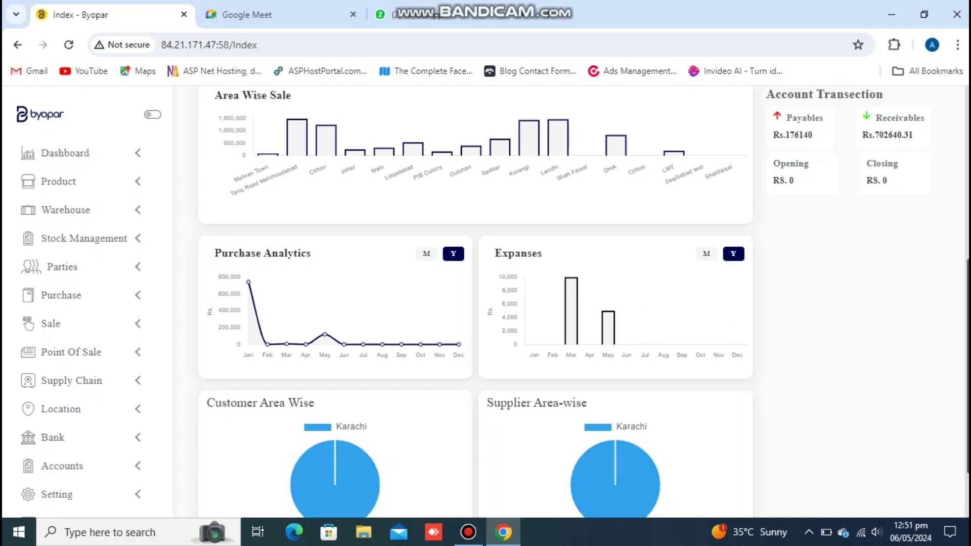
scroll(624, 505, up, 6)
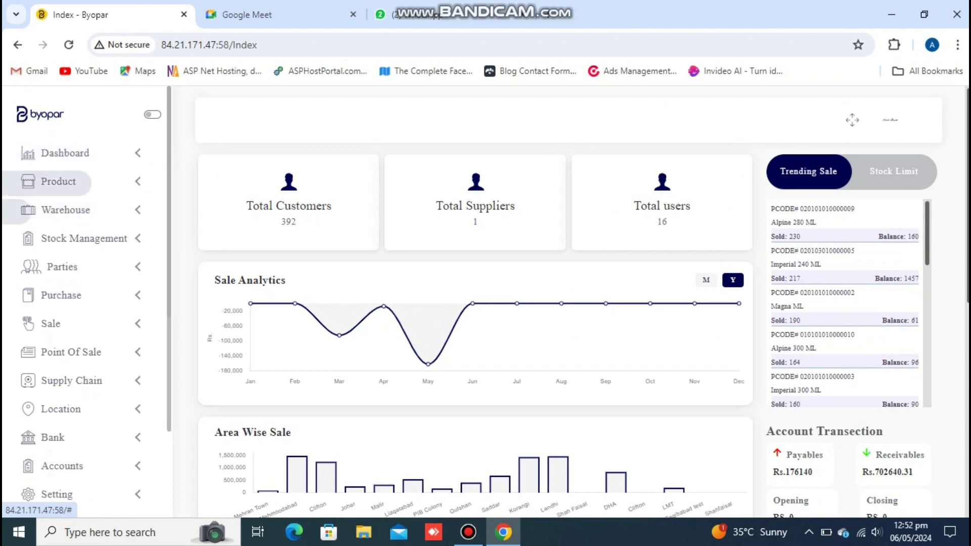
- Open the product brand list, view the blank form for a new brand and discard it
click(30, 186)
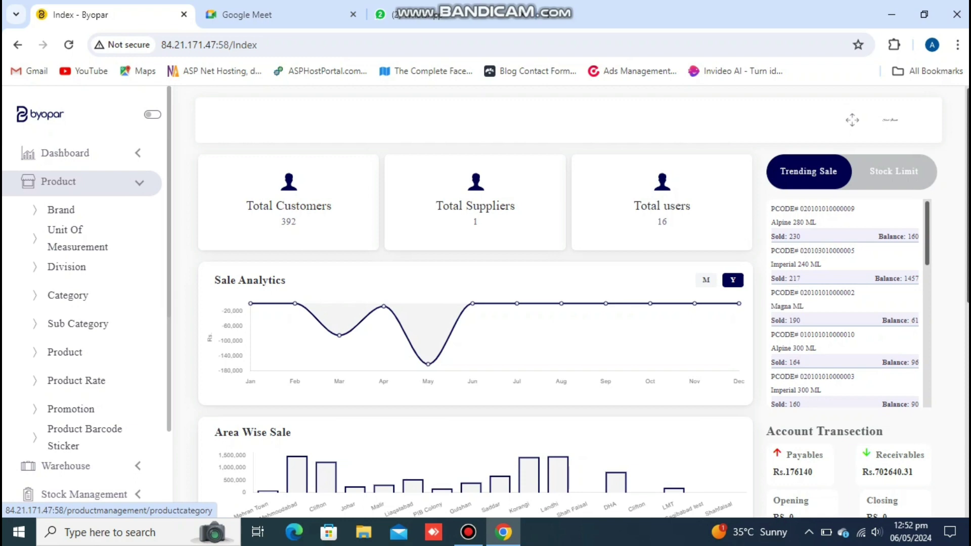
click(61, 210)
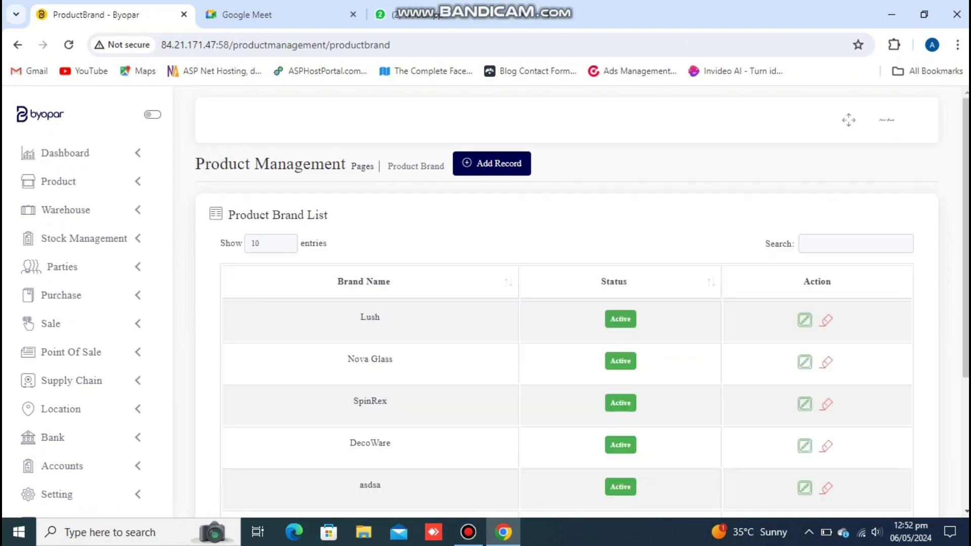
click(491, 164)
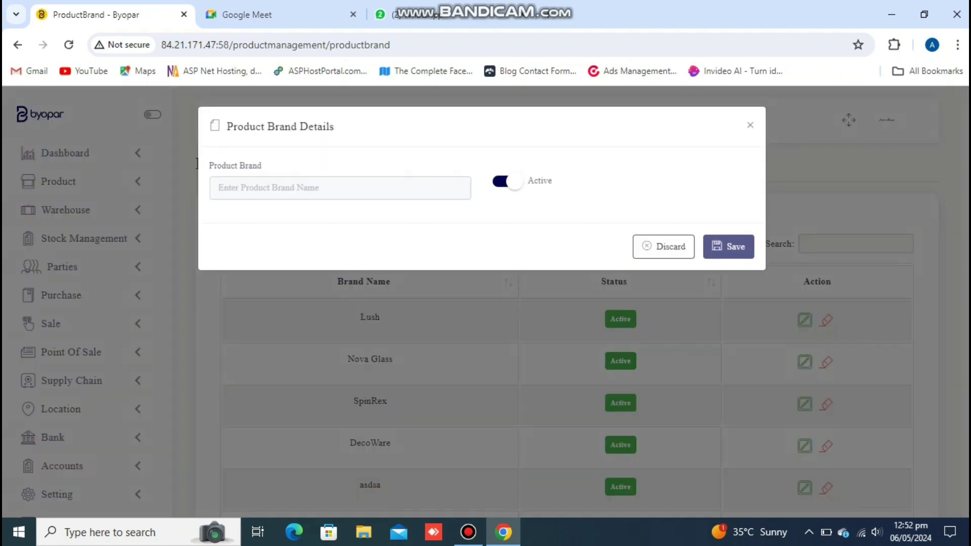
click(664, 246)
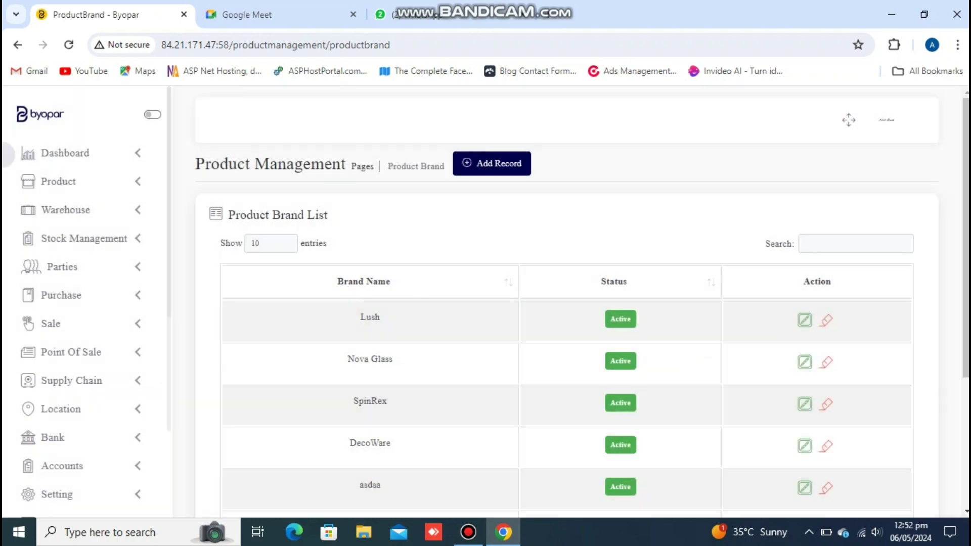
- Open the product list and start a new product record, trying the Manual Code option but leaving it off
click(58, 182)
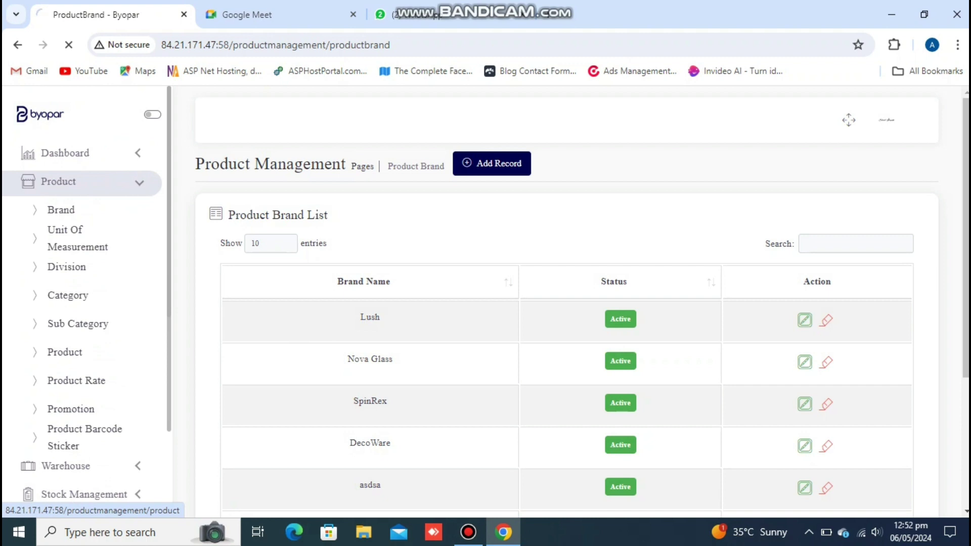
click(65, 352)
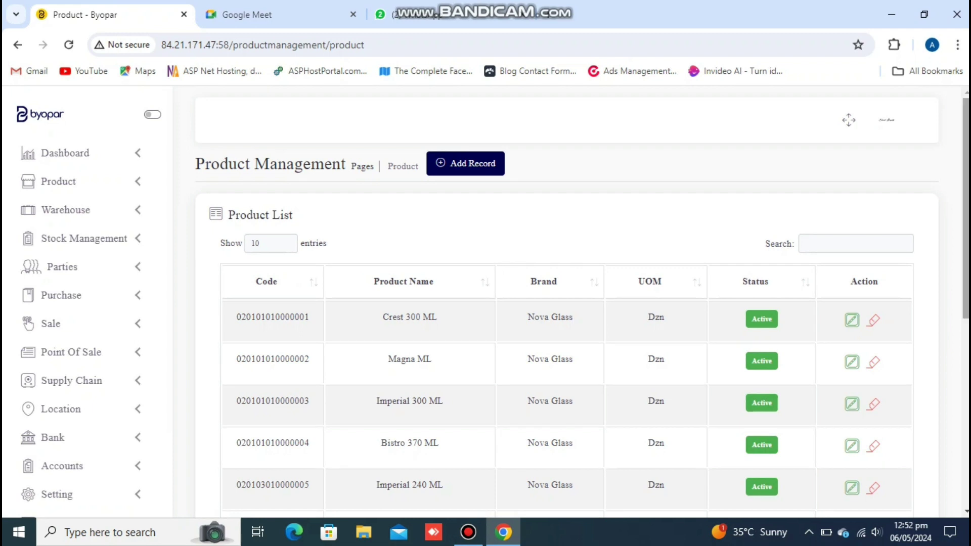
scroll(567, 304, down, 1)
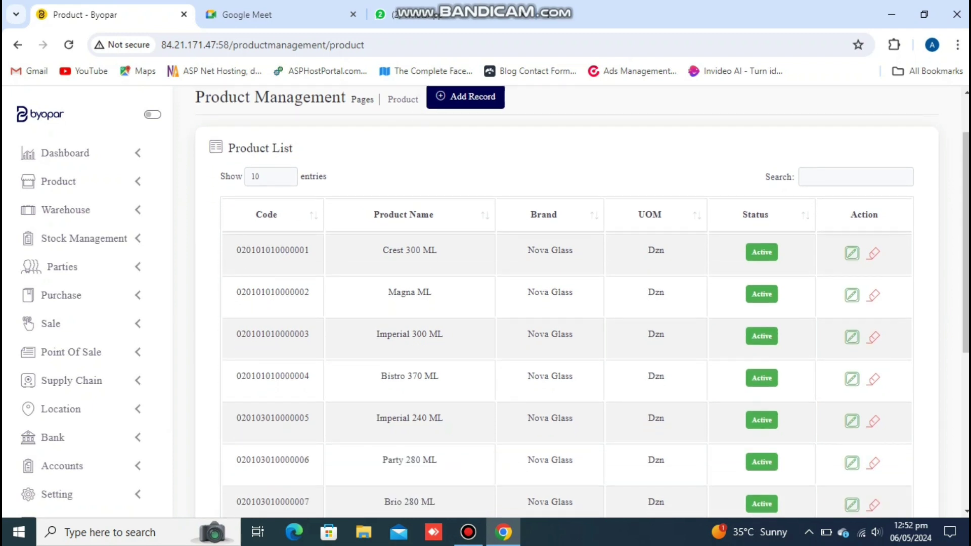
click(465, 97)
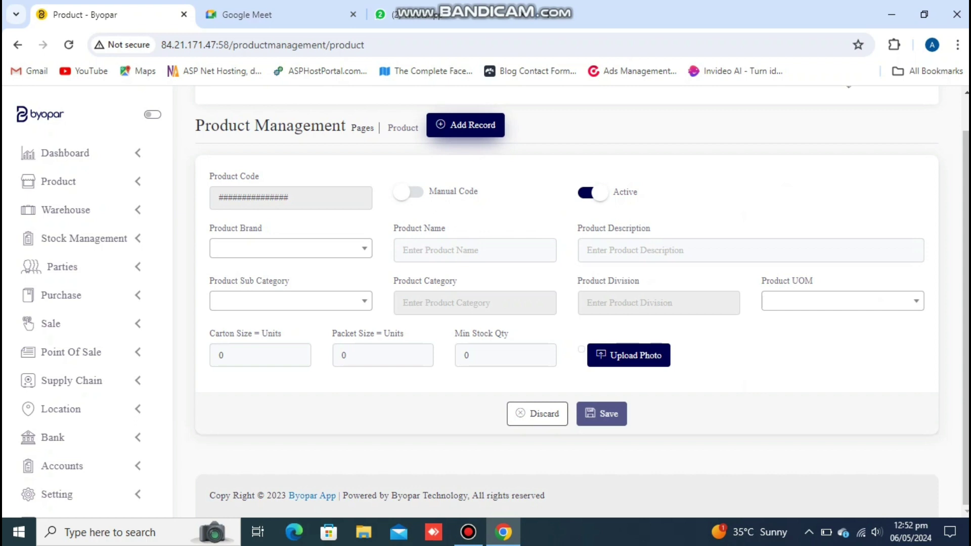
click(408, 192)
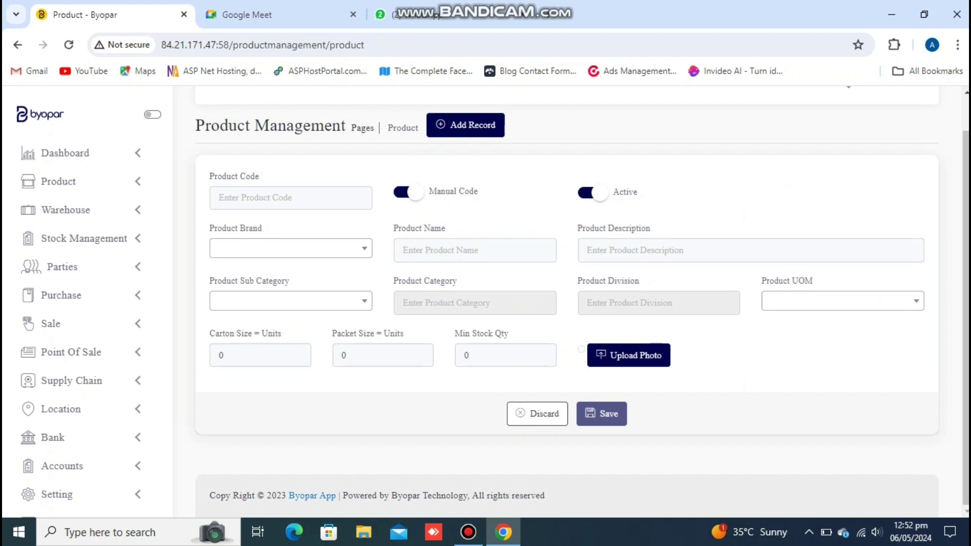
click(408, 192)
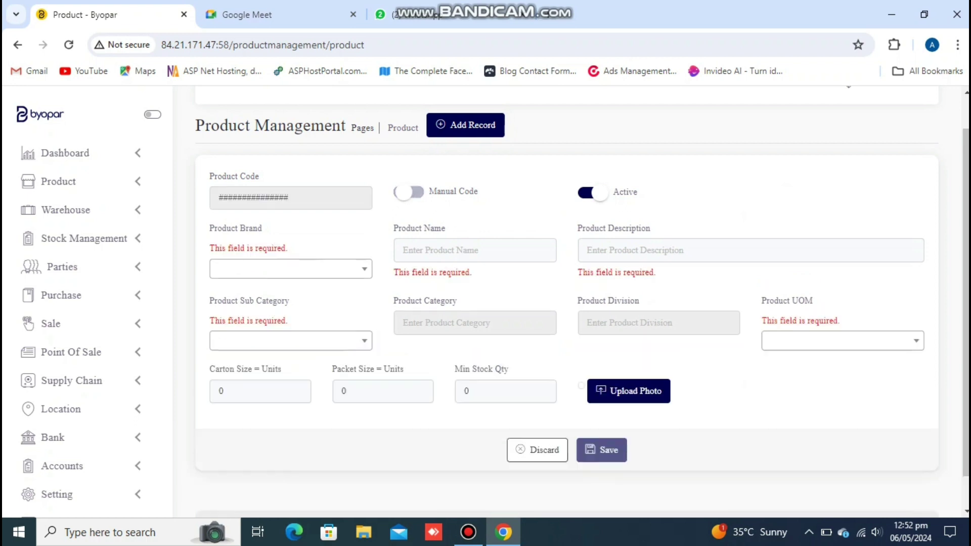
- Set the new product's brand to SpinRex, its name to Ketchup and its description to Crest 300
click(290, 268)
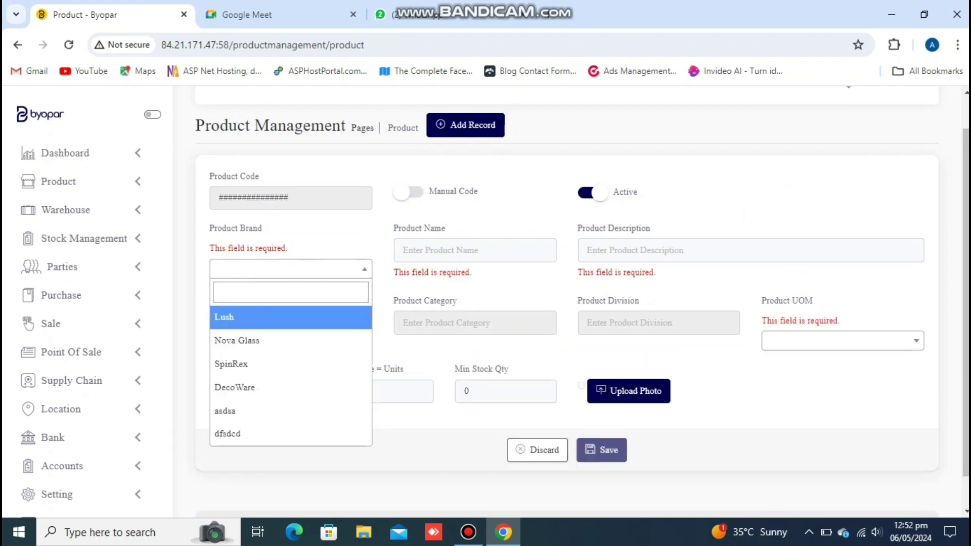
click(238, 364)
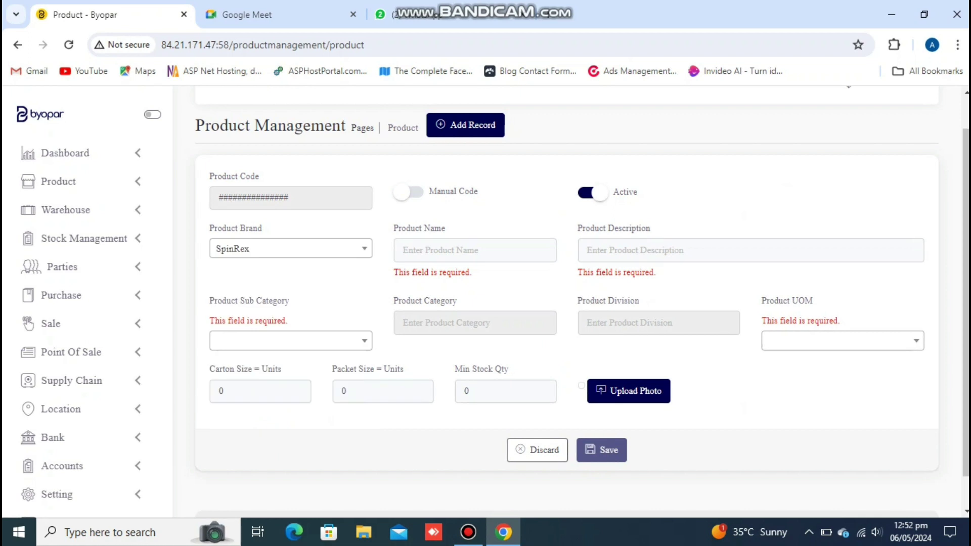
click(475, 250)
click(486, 286)
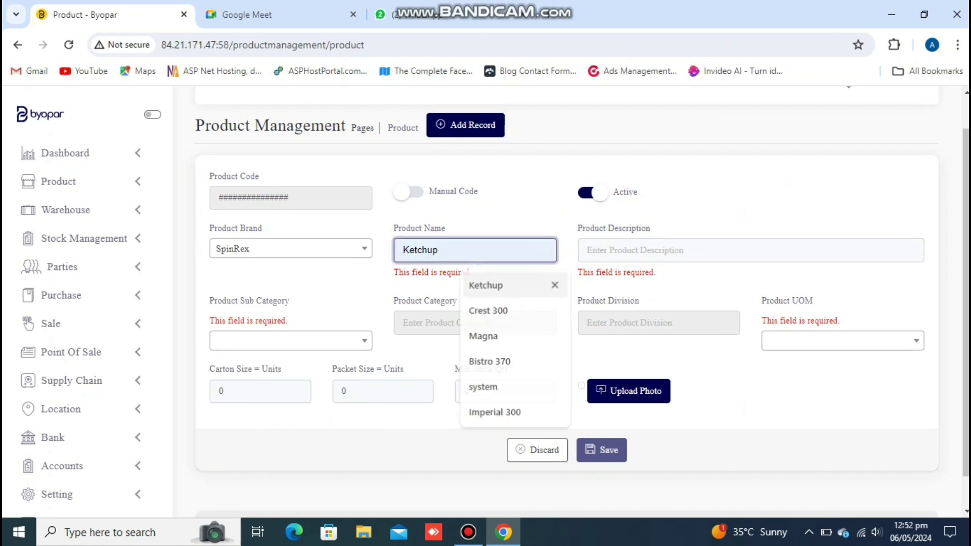
click(708, 251)
click(677, 310)
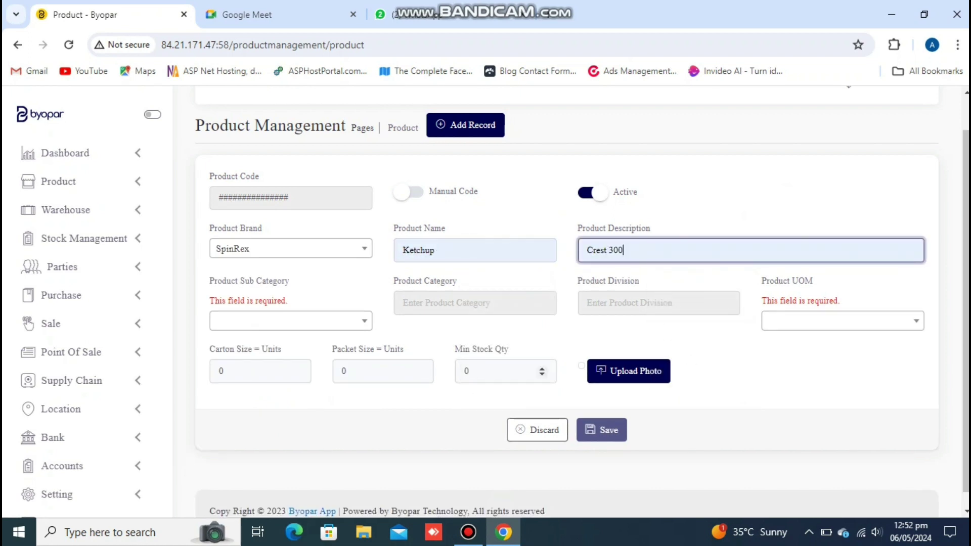
- Set the product's sub category to Tumbler and its unit of measurement to Pcs
click(298, 321)
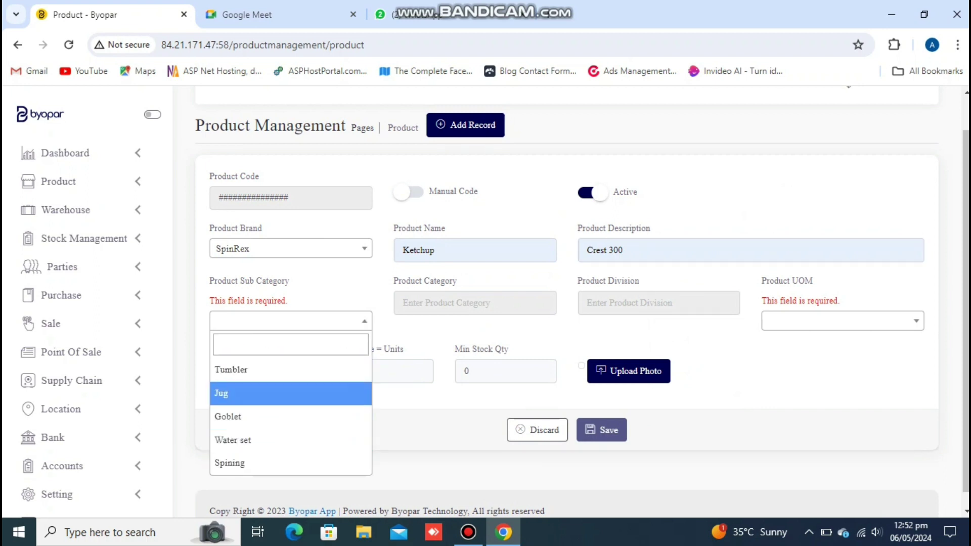
click(232, 370)
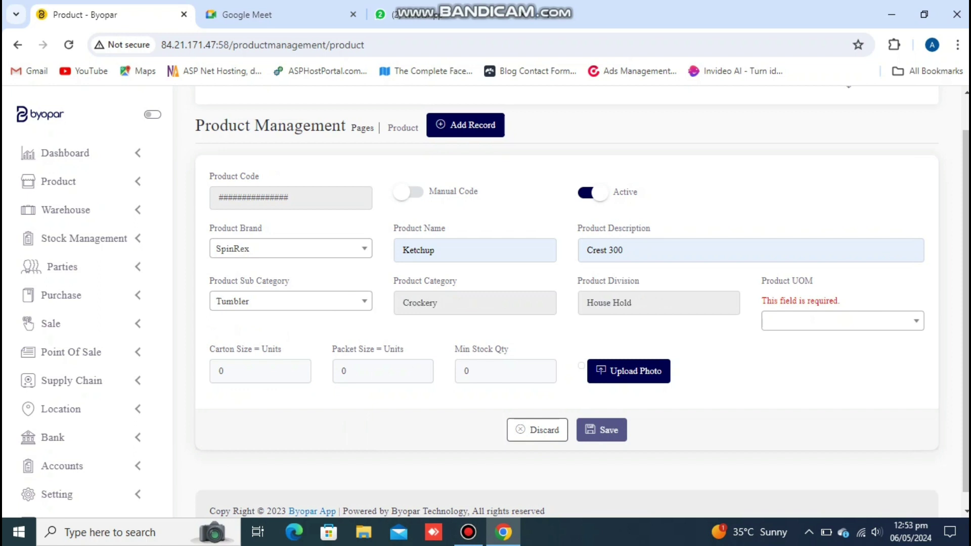
click(842, 321)
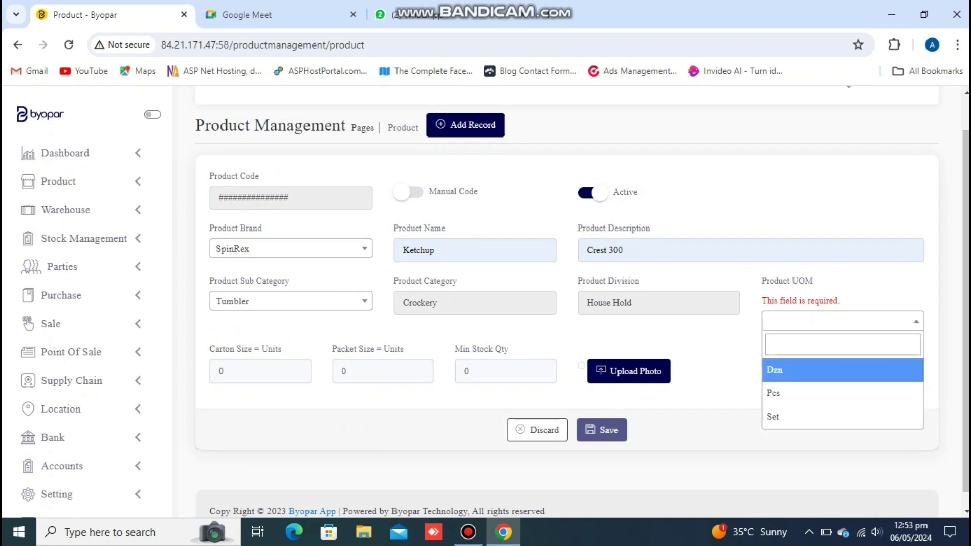
click(843, 393)
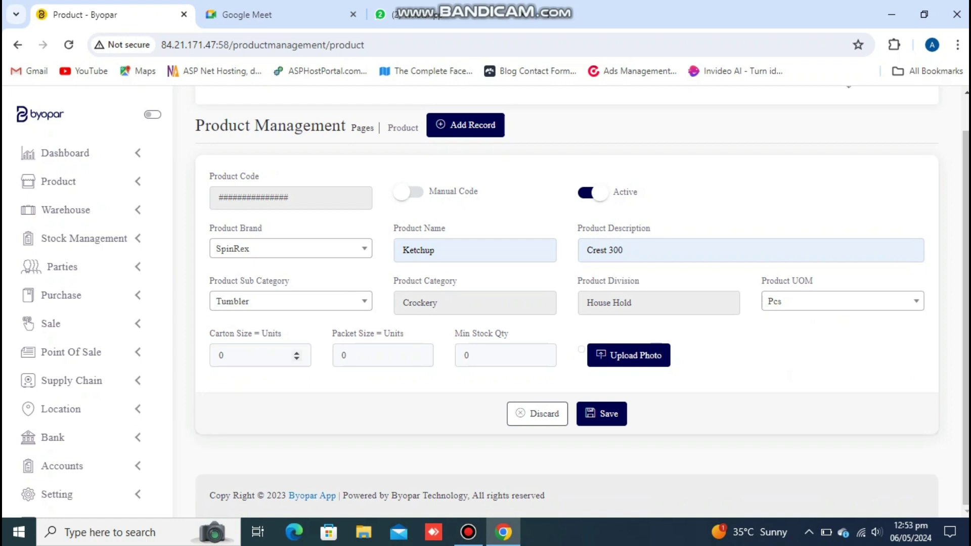
- Set the product's carton size to 12, packet size to 1 and minimum stock quantity to 10, and discard the record
click(253, 355)
key(BackSpace)
text(12)
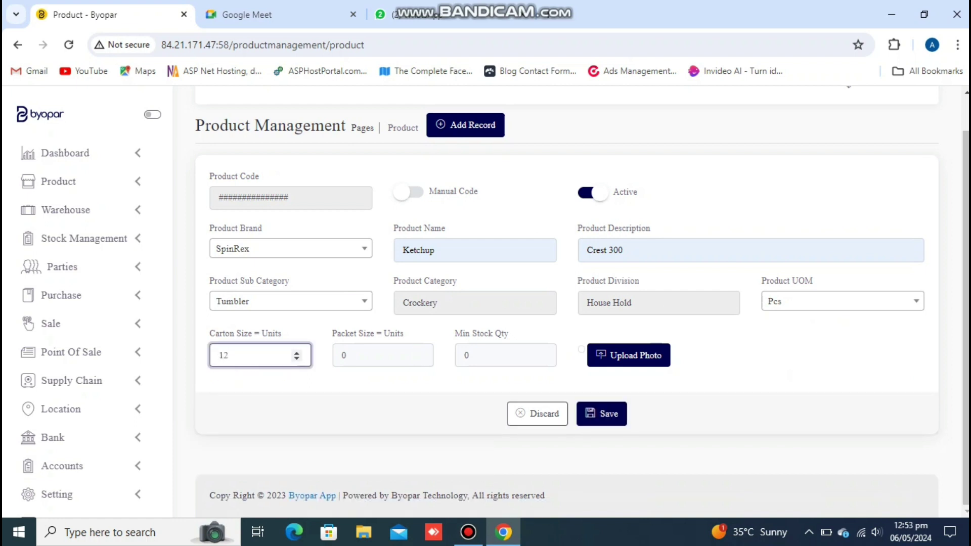
click(375, 355)
key(BackSpace)
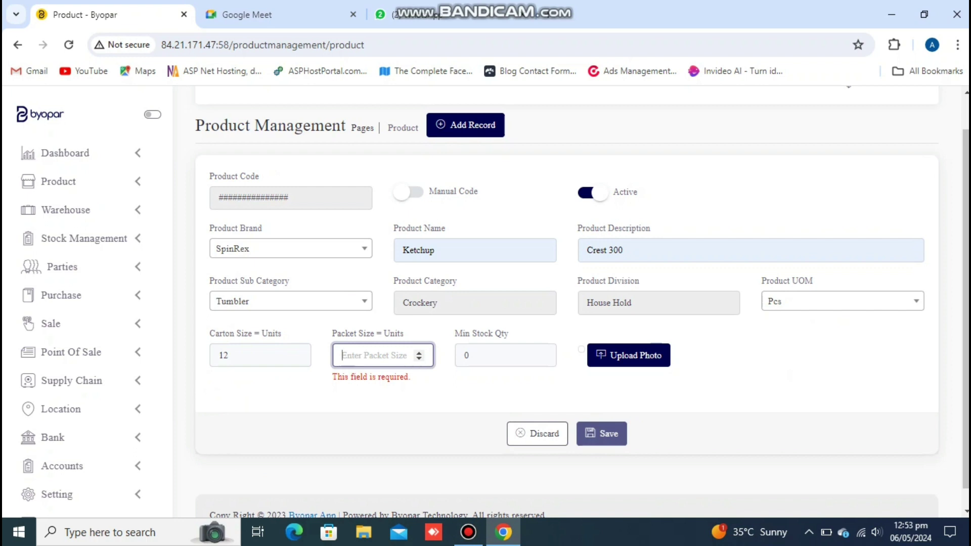
text(1)
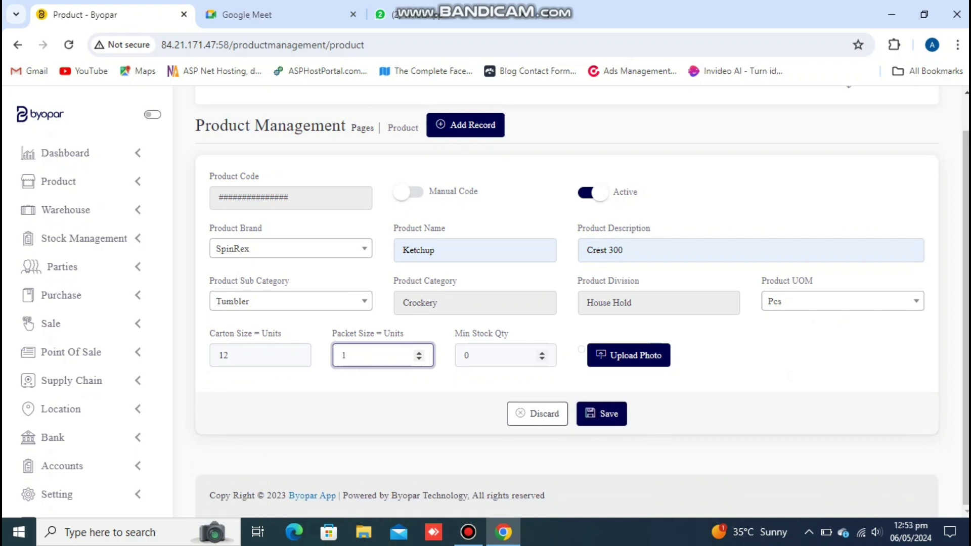
click(505, 355)
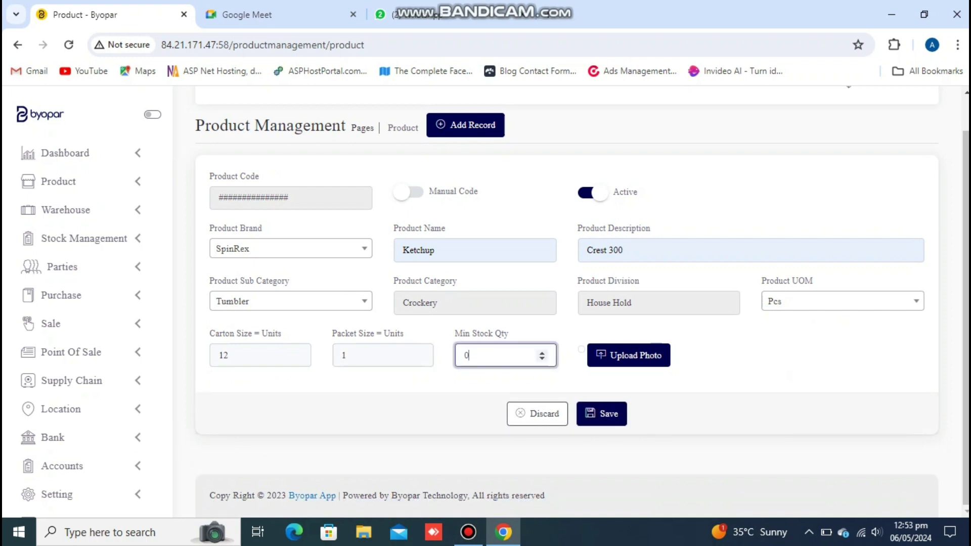
key(BackSpace)
text(10)
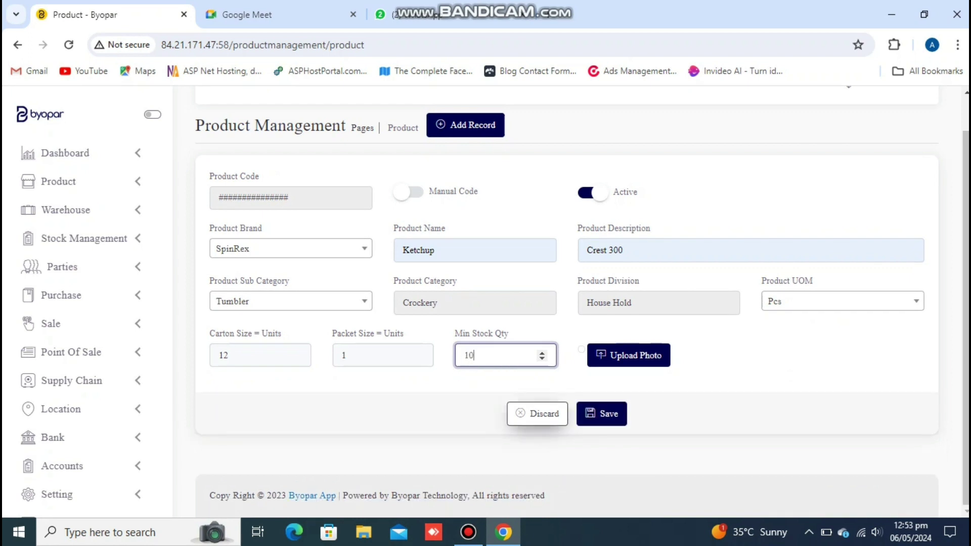
click(537, 413)
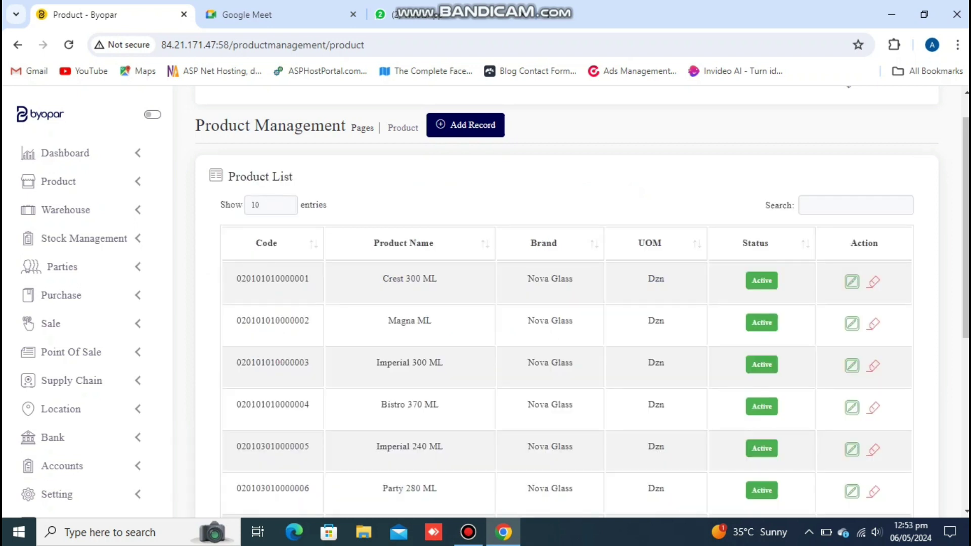
- Look at the Warehouse pages on offer and open the Stock Adjustment page of Stock Management
click(66, 210)
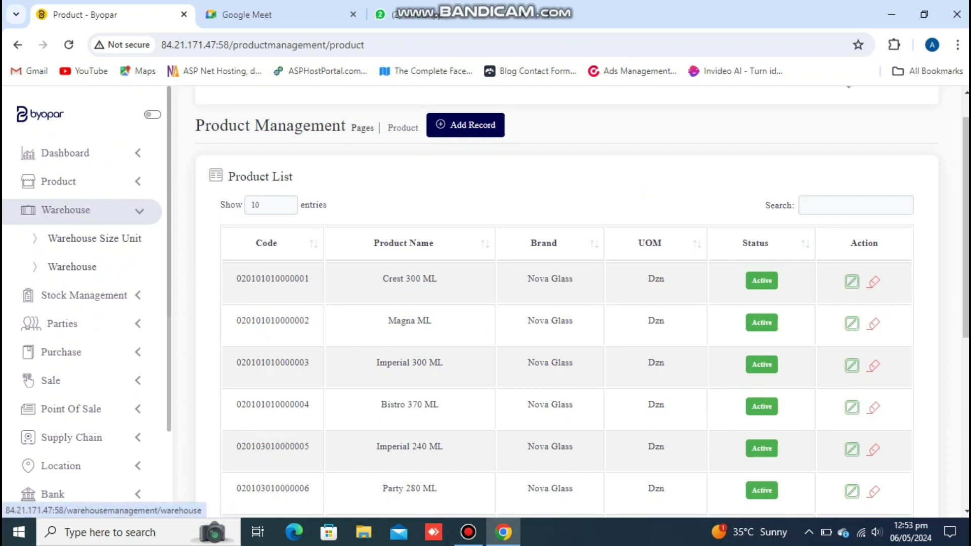
click(65, 210)
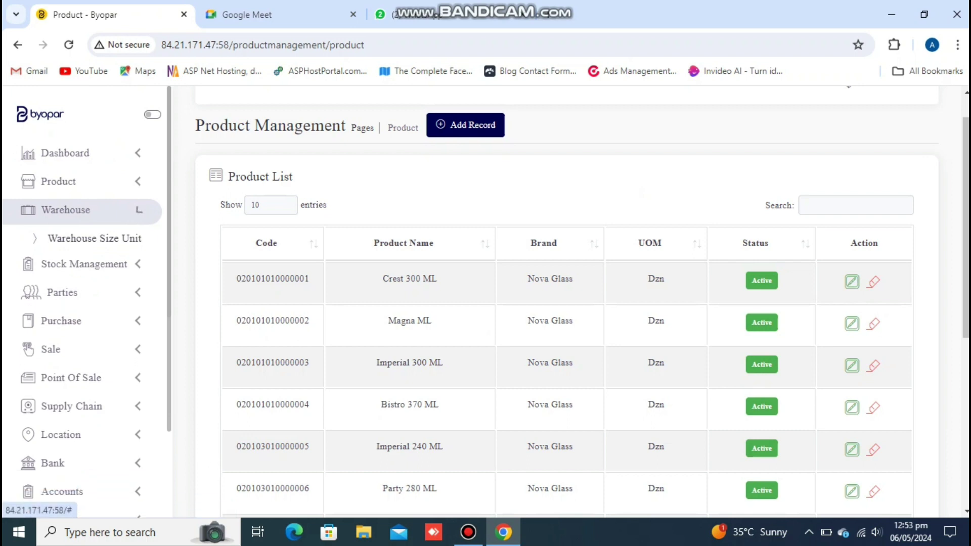
click(84, 238)
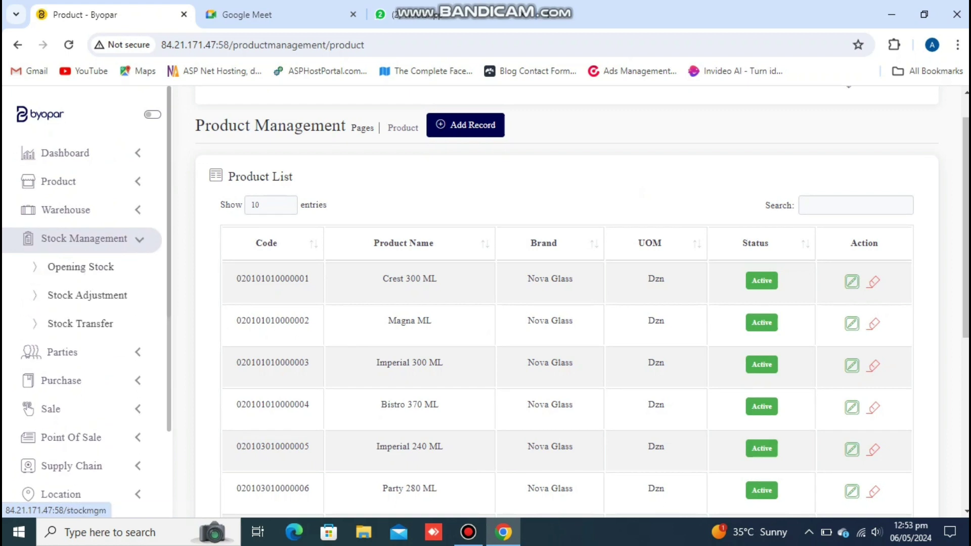
click(81, 267)
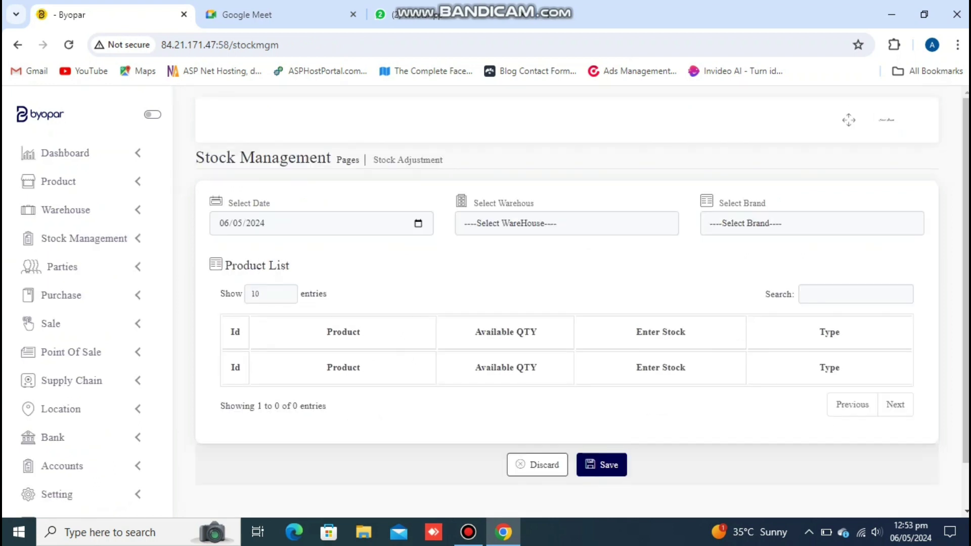
- Select the Mehran Town warehouse and the Lush brand to list their products for stock entry
click(567, 223)
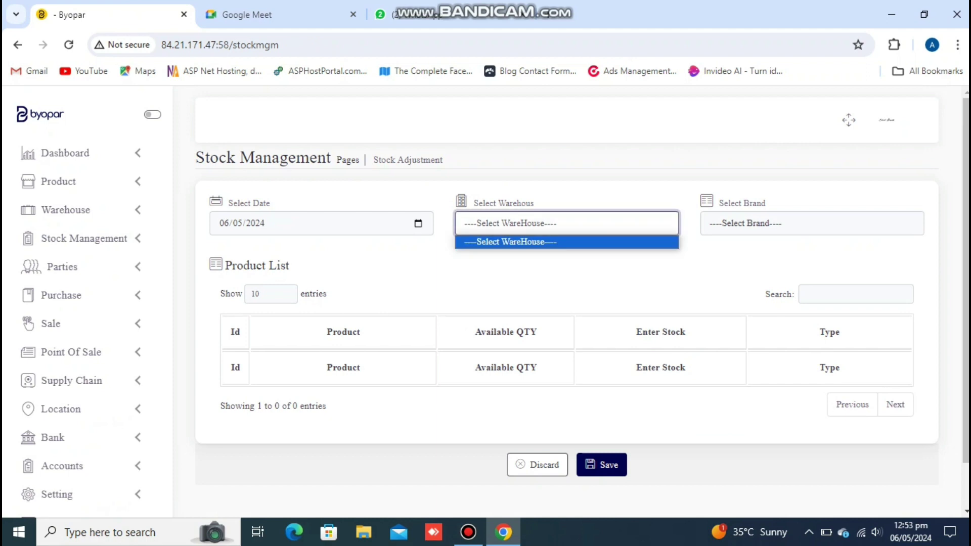
click(567, 224)
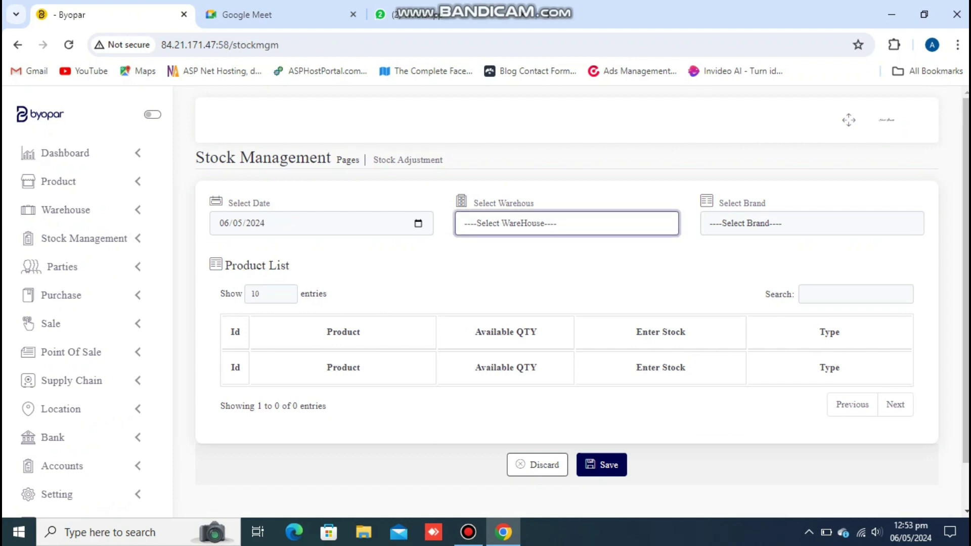
scroll(566, 304, down, 1)
click(566, 173)
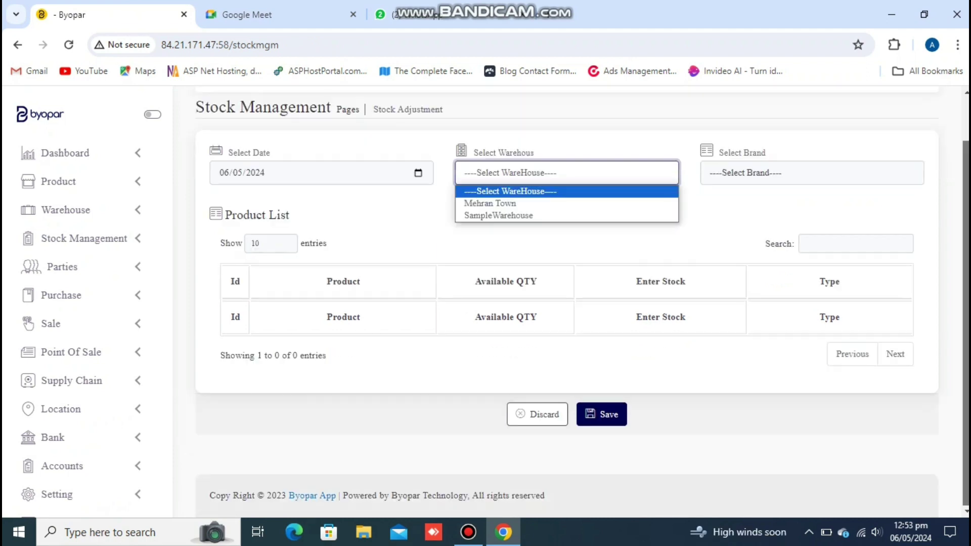
key(Down)
key(Return)
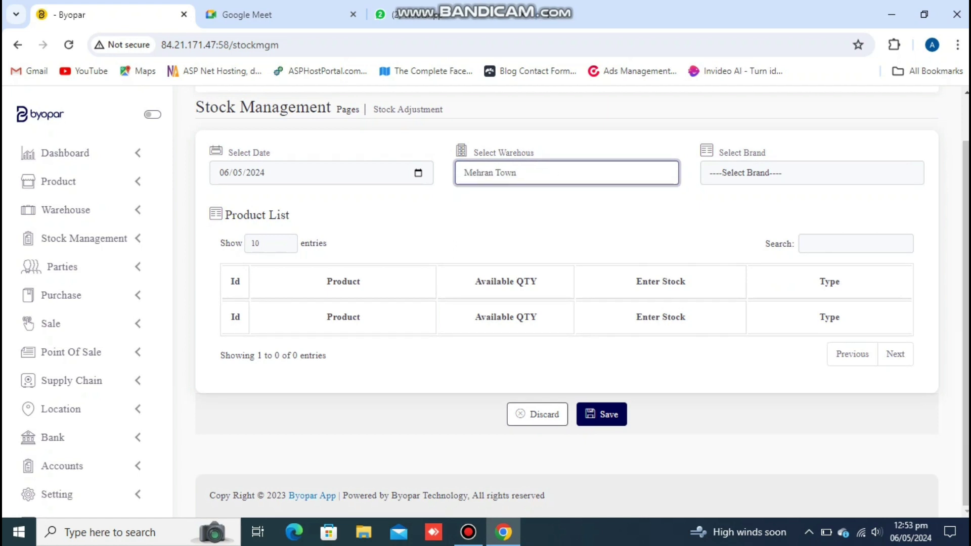
click(811, 173)
key(Down)
key(Return)
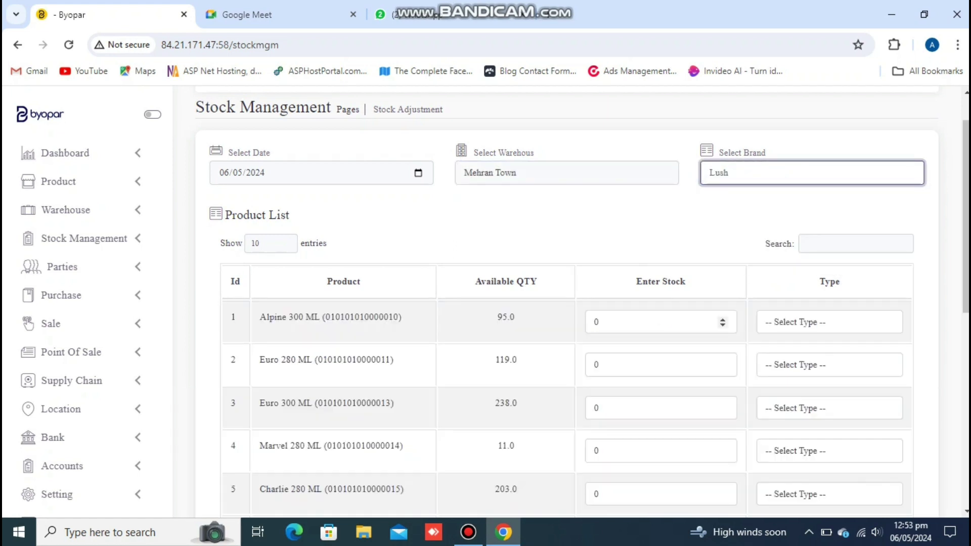
- Review the listed products and the stock type options for Alpine 300 ML without choosing one
scroll(566, 304, down, 3)
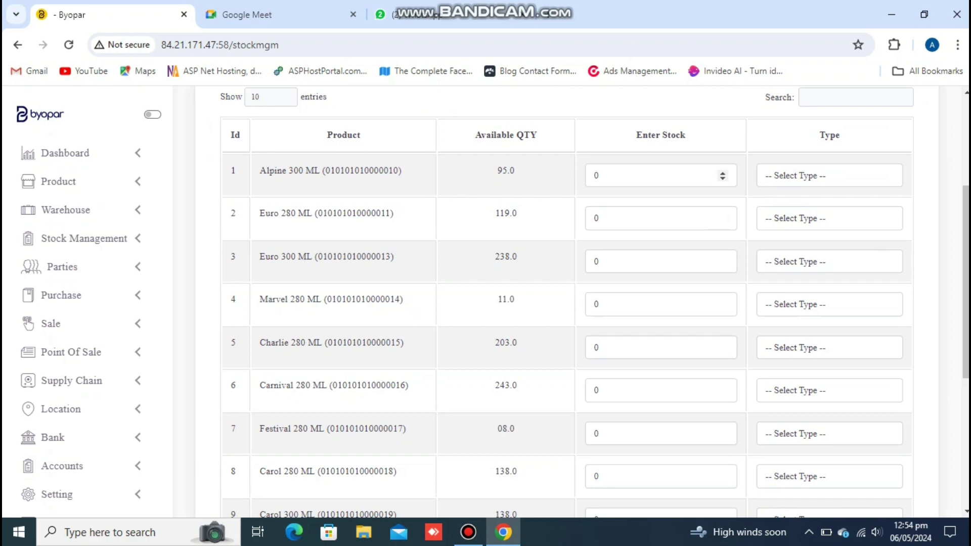
click(829, 175)
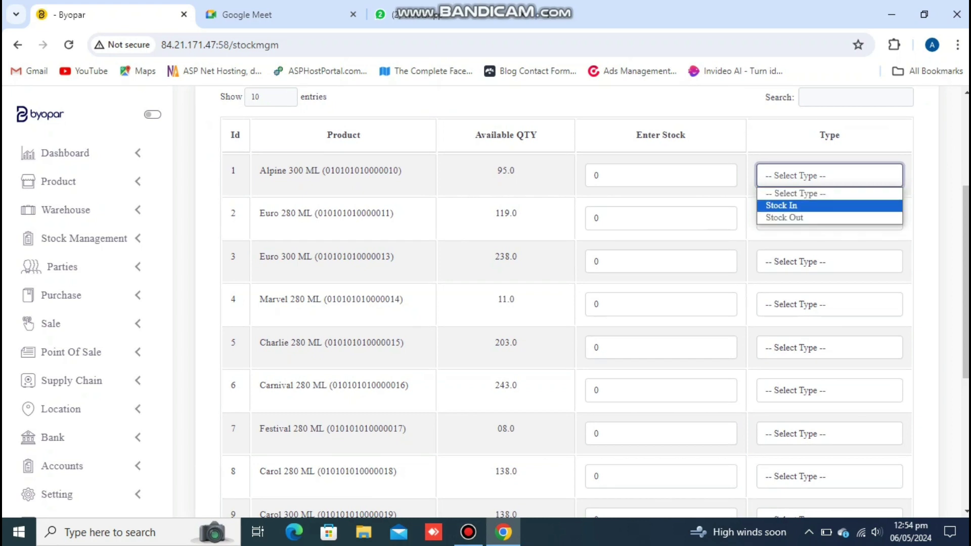
scroll(589, 302, up, 1)
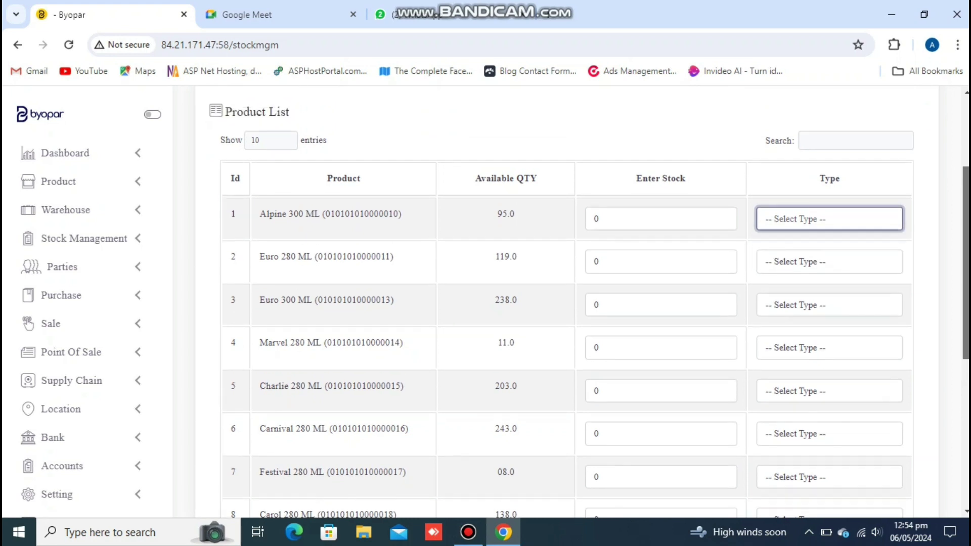
- Search the stock product list for "marve" and clear the search
click(856, 149)
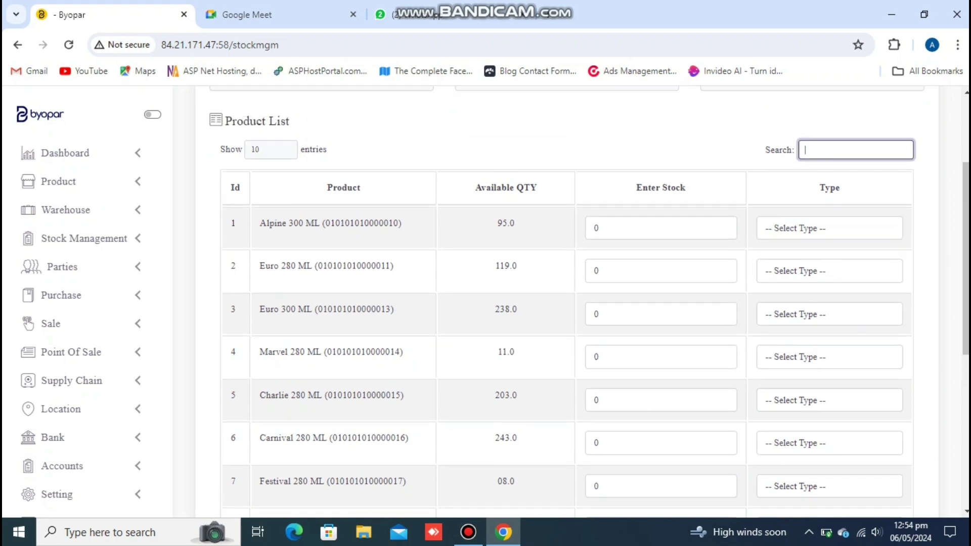
text(marve)
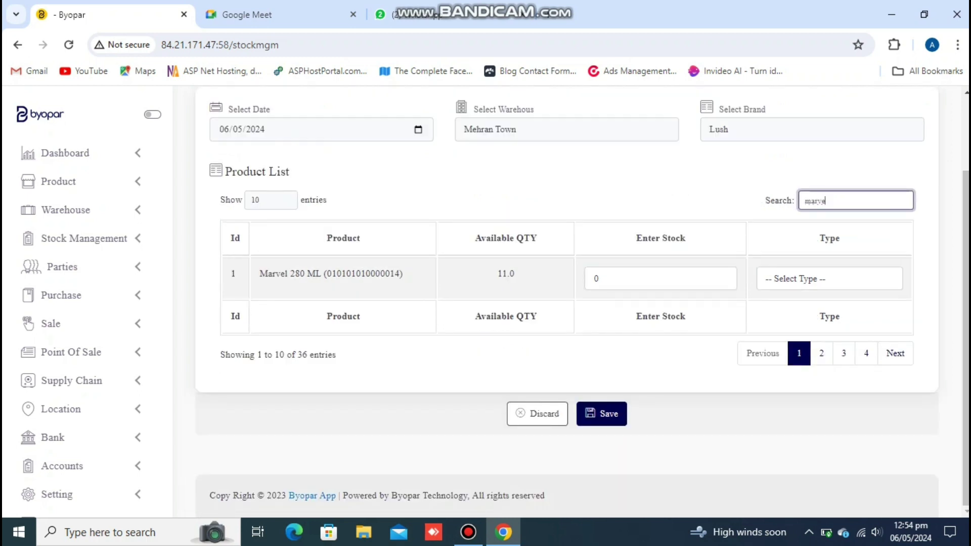
key(BackSpace)
key(BackSpace)
key(BackSpace)
key(BackSpace)
key(BackSpace)
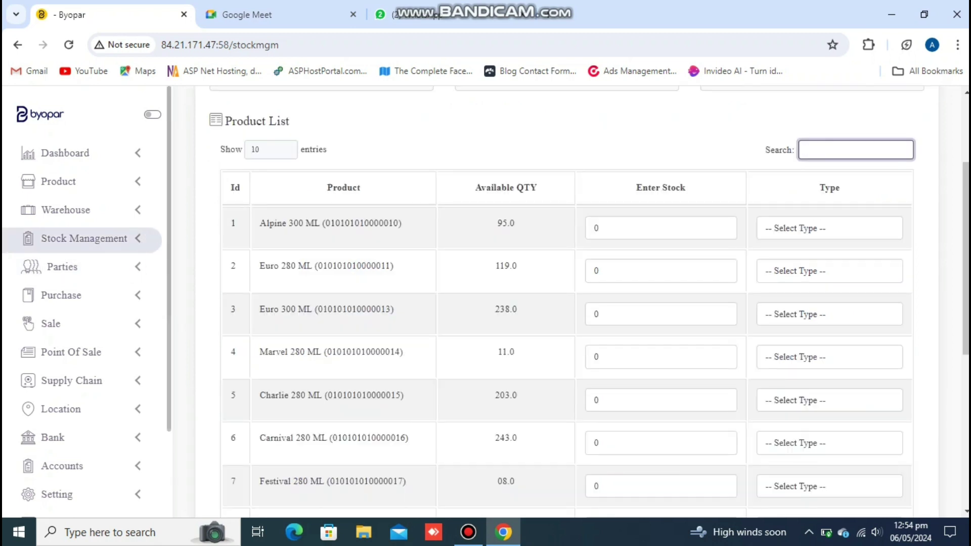
- Open the customer list under Parties and look through its records
click(62, 266)
click(69, 324)
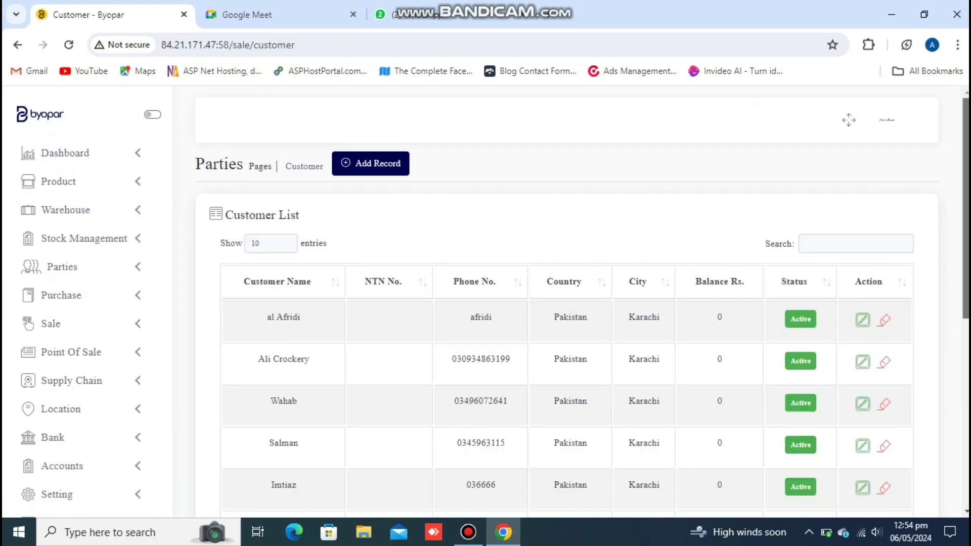
scroll(965, 227, down, 2)
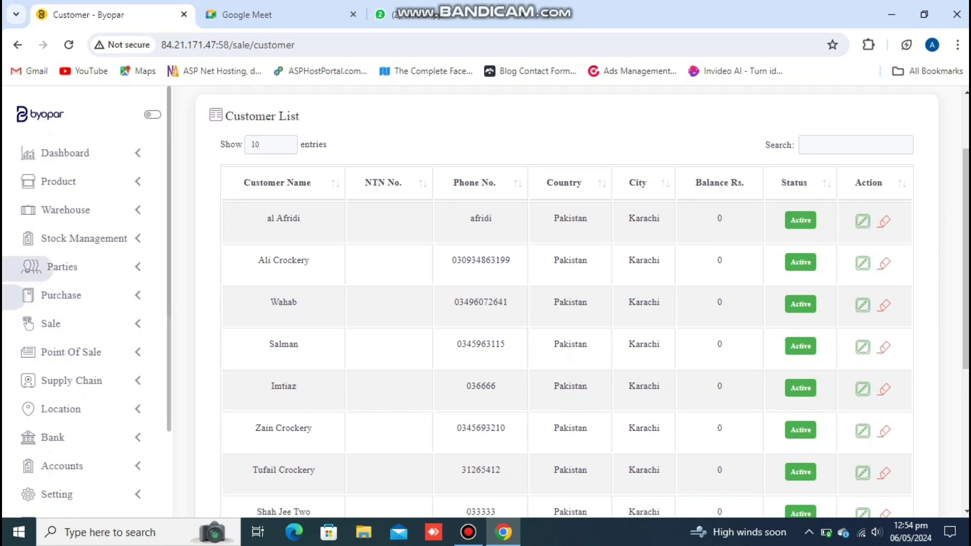
- Open the purchase order list and start a new purchase order record
click(61, 295)
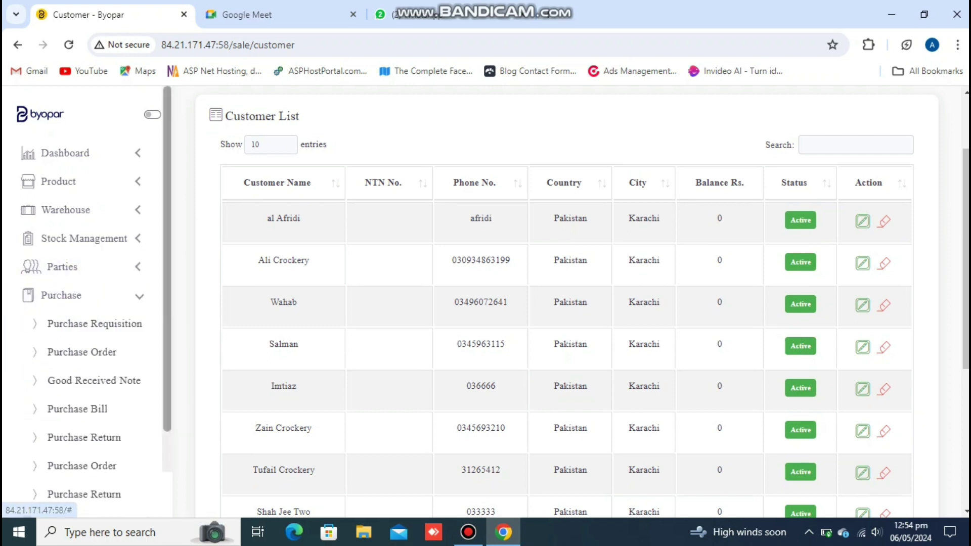
scroll(83, 304, down, 1)
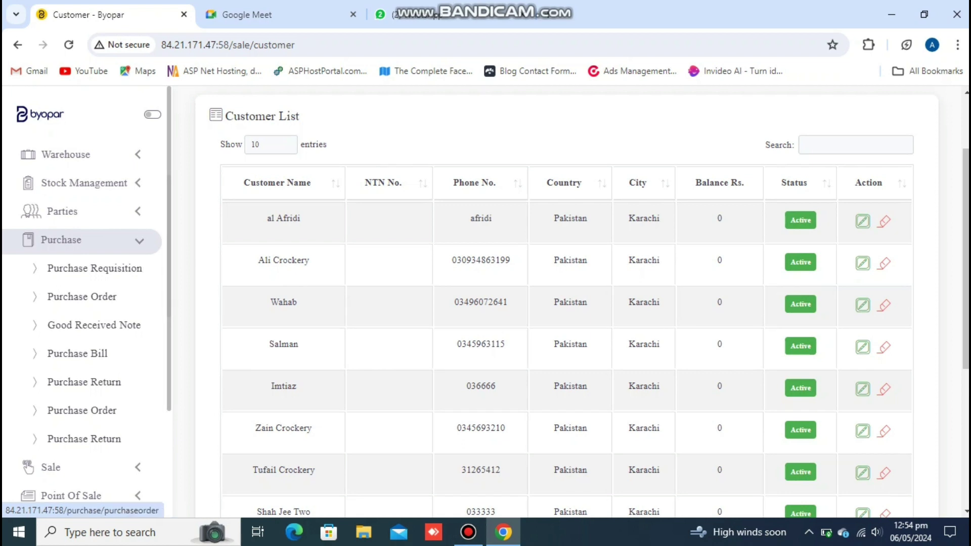
click(82, 296)
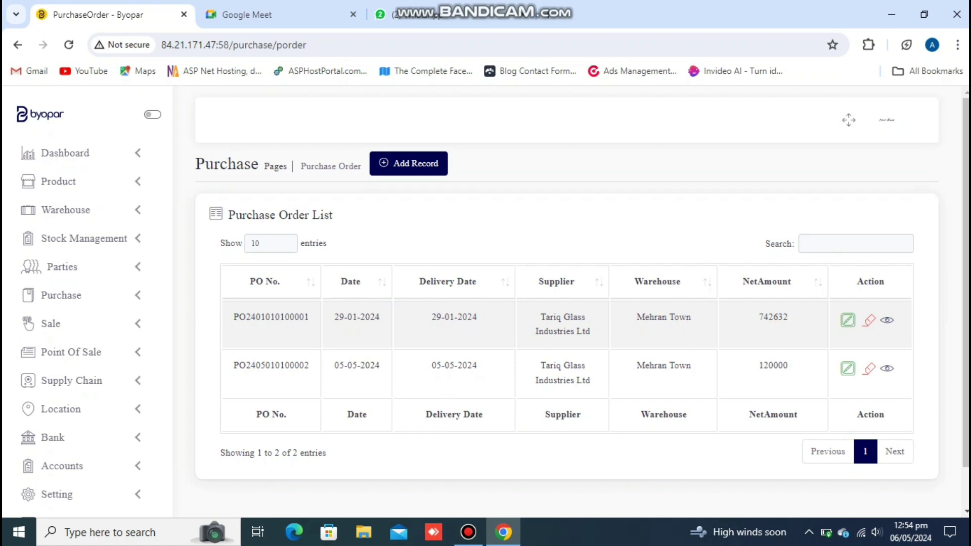
click(409, 164)
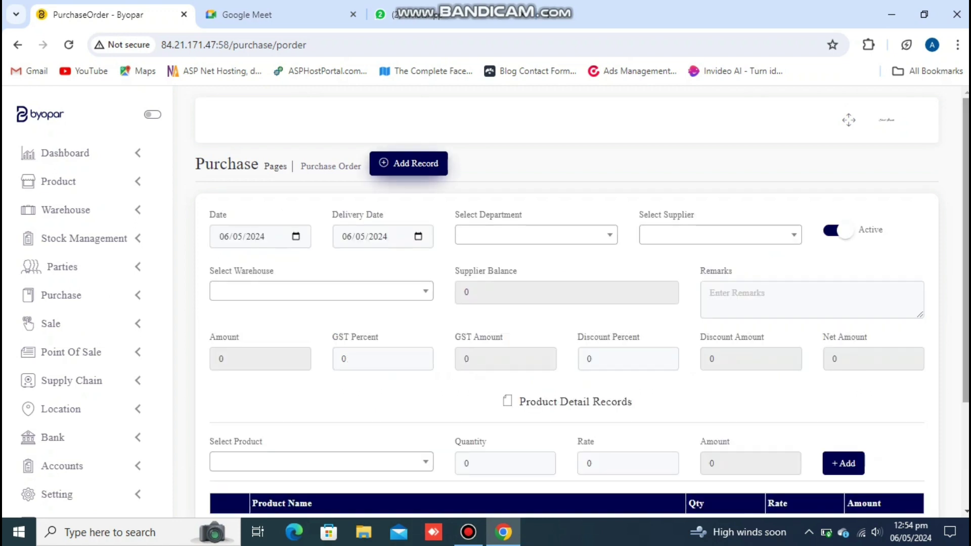
- Set the purchase order's department to Administrator, supplier to Tariq Glass Industries Ltd and warehouse to Mehran Town, and review the form
scroll(582, 304, down, 1)
click(536, 195)
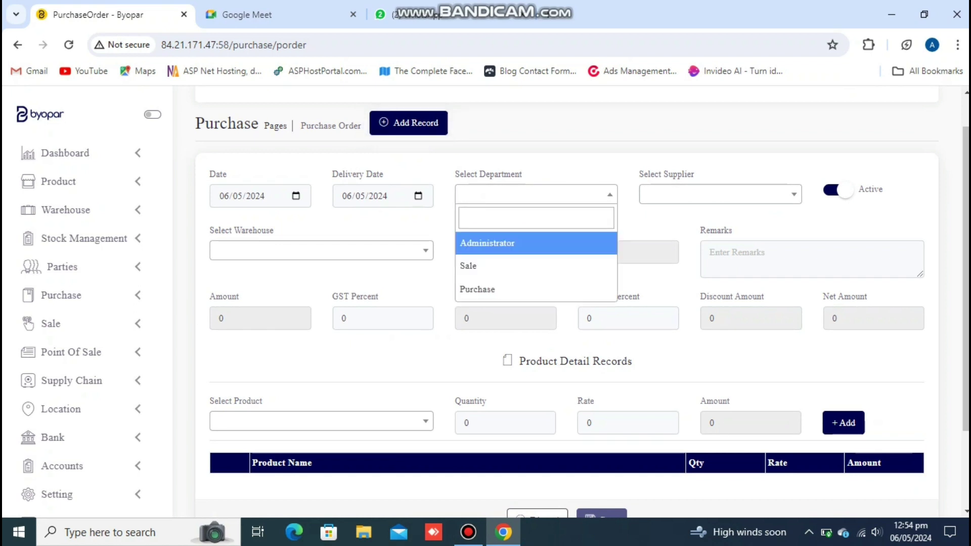
click(536, 243)
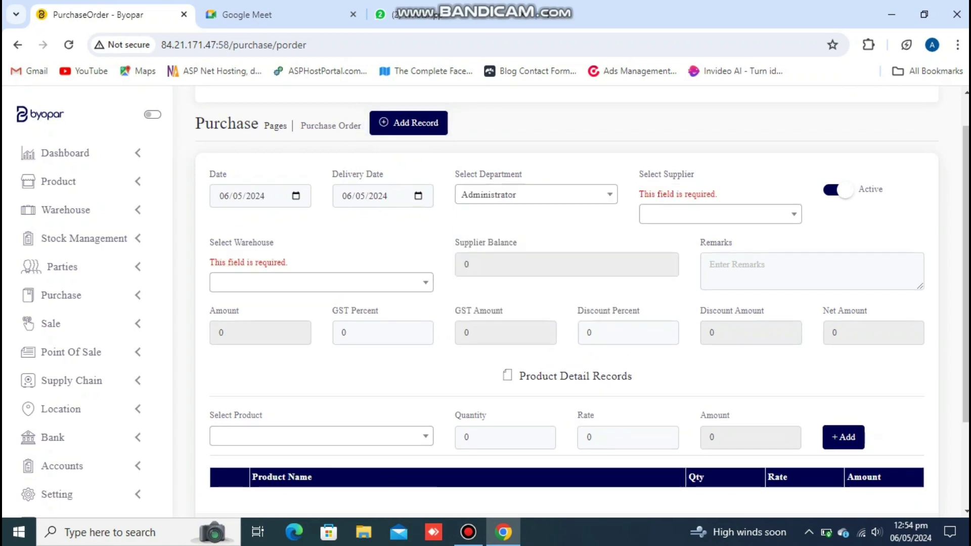
click(720, 214)
click(719, 264)
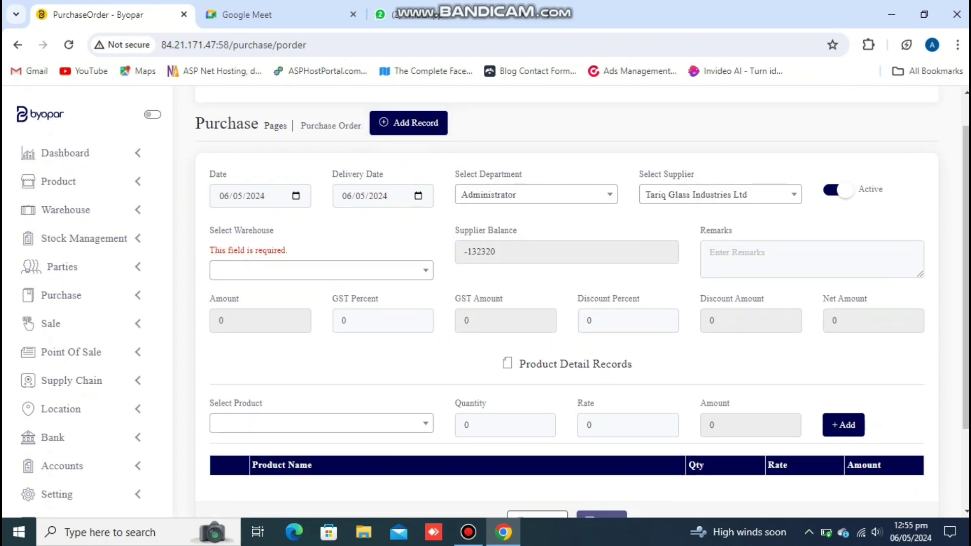
click(321, 270)
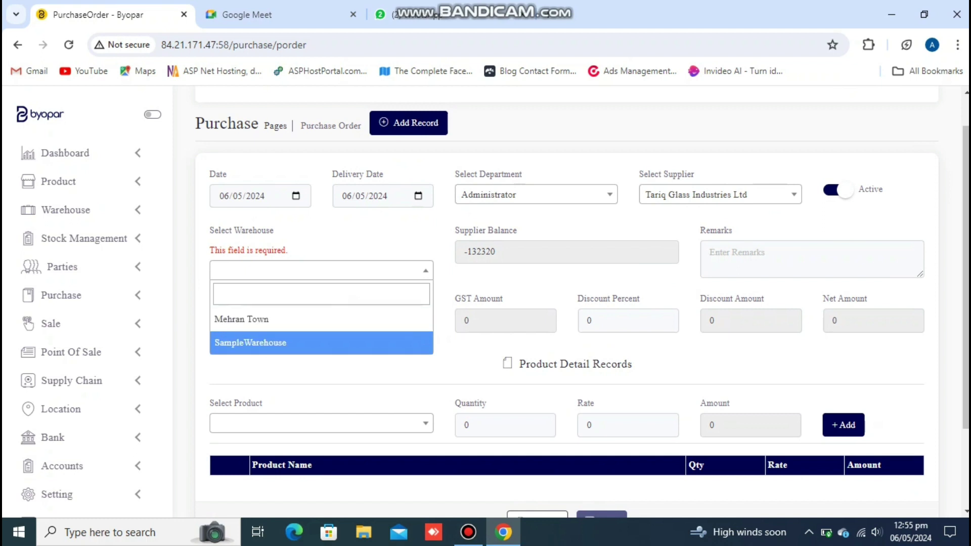
click(241, 319)
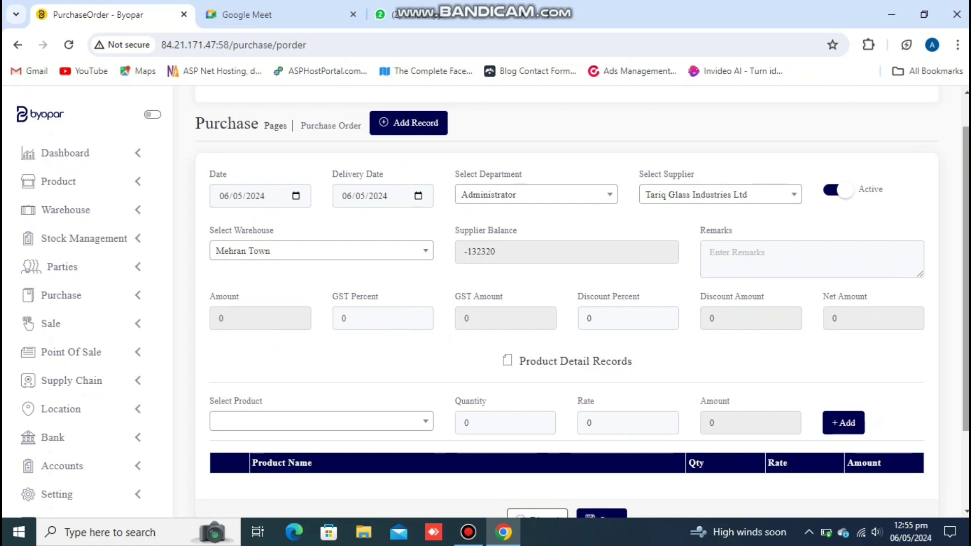
scroll(384, 318, down, 3)
scroll(384, 318, up, 2)
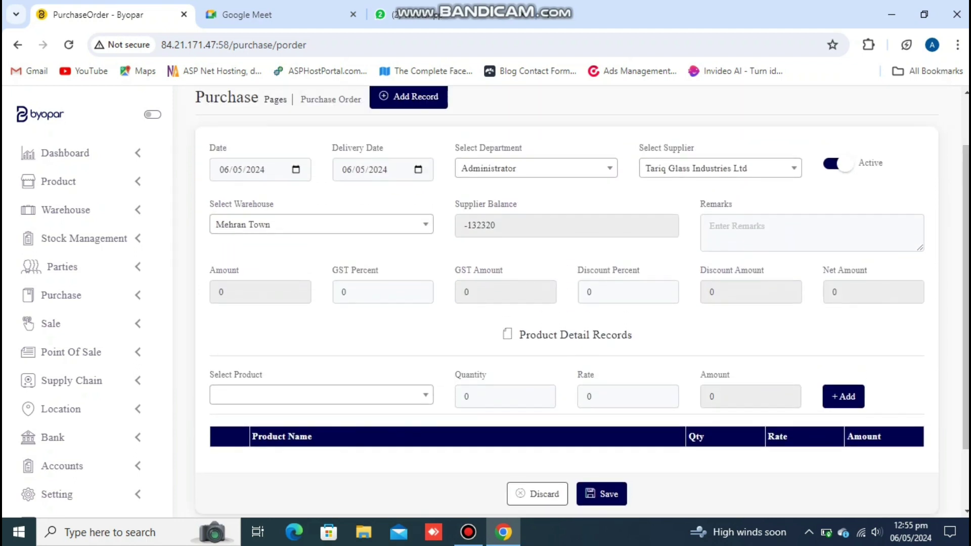
- Expand the Sale section and look over its available pages
scroll(76, 324, down, 1)
click(51, 278)
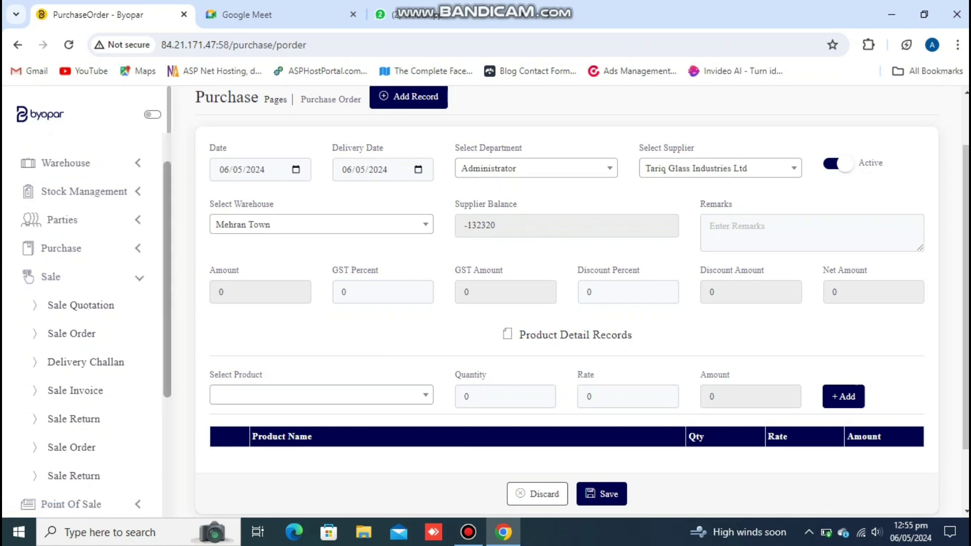
scroll(76, 275, down, 1)
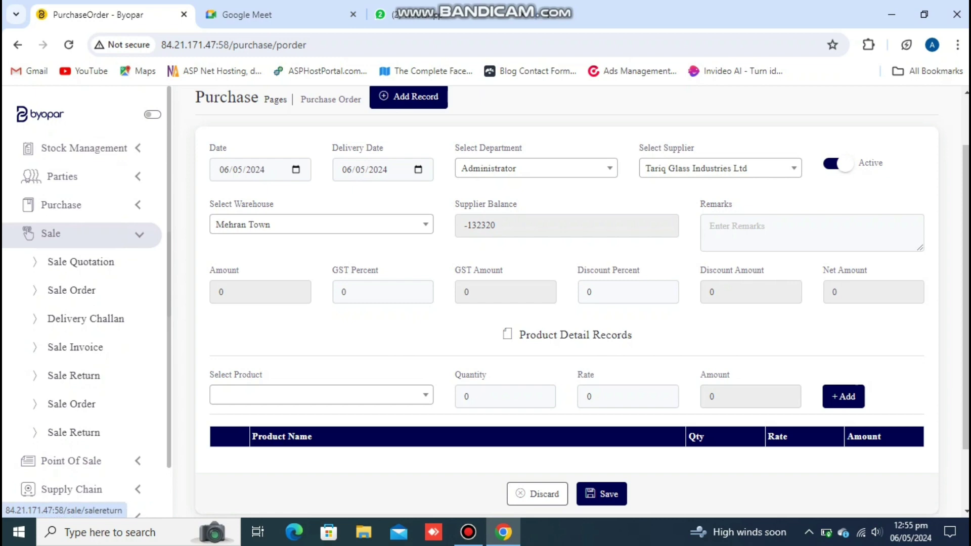
- Open the sale order list and start importing a DSR into a new sale order
click(71, 290)
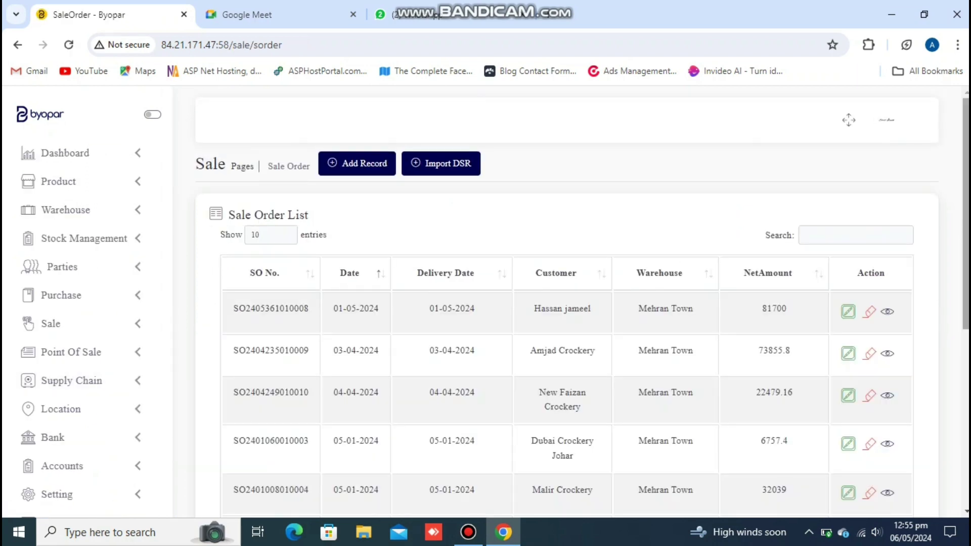
scroll(581, 305, down, 1)
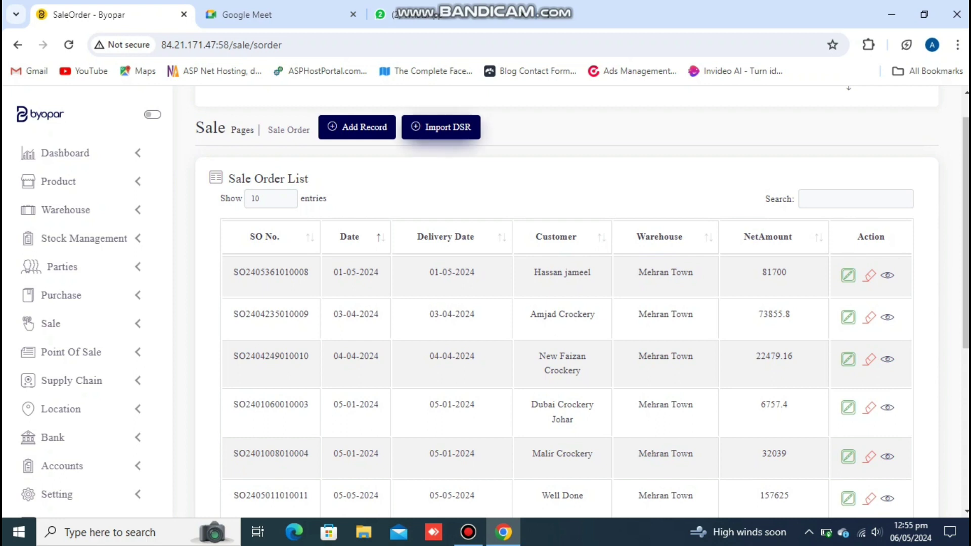
click(440, 127)
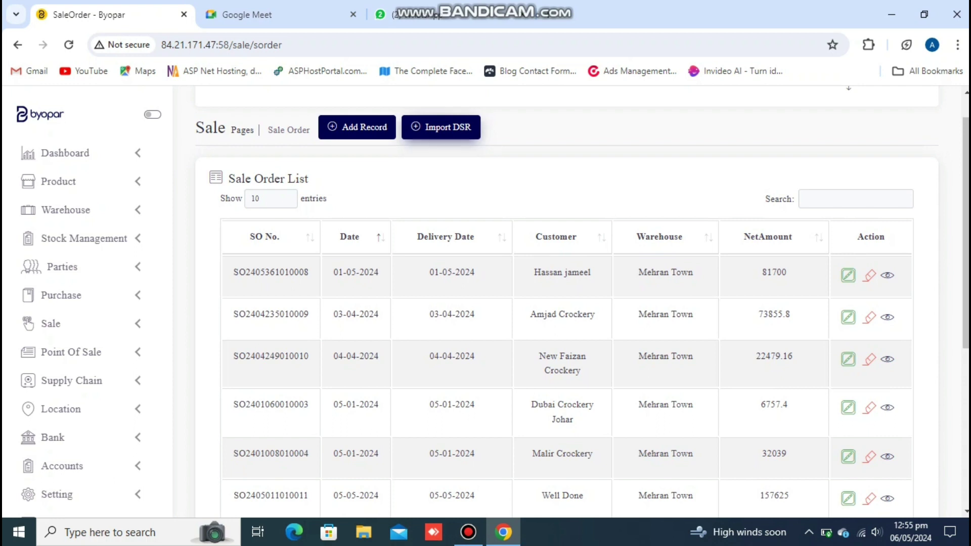
scroll(582, 304, down, 1)
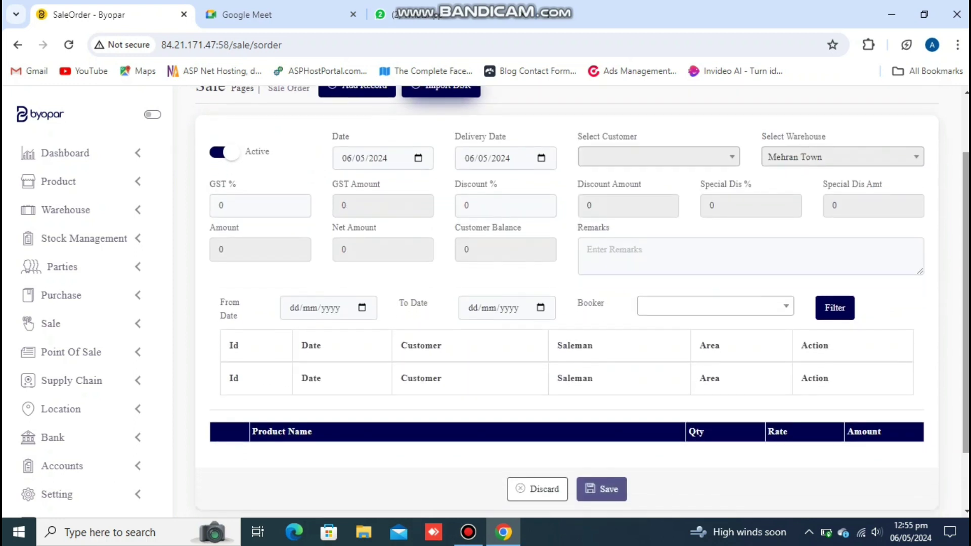
- Filter the DSR records from 01/04/2024 to 06/05/2024 for the third booker in the list
click(362, 307)
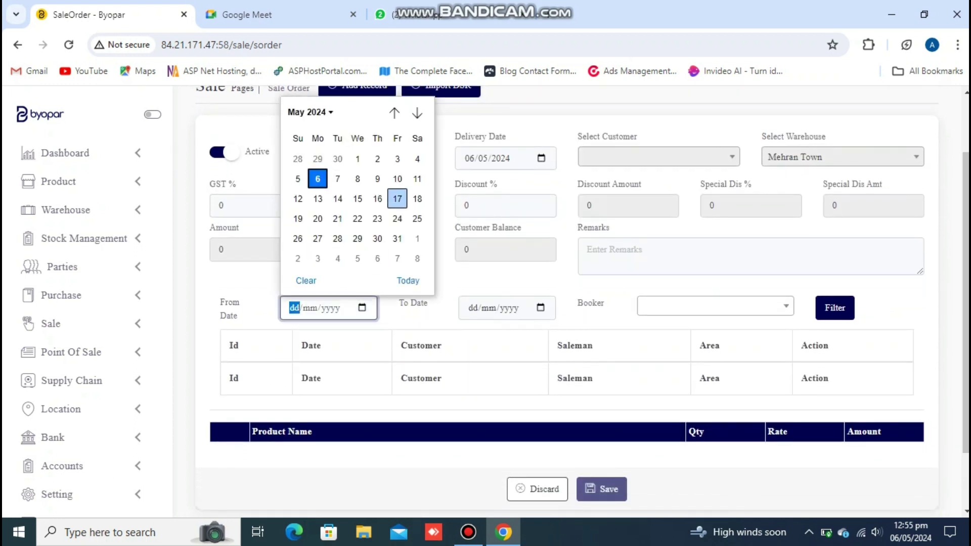
click(394, 112)
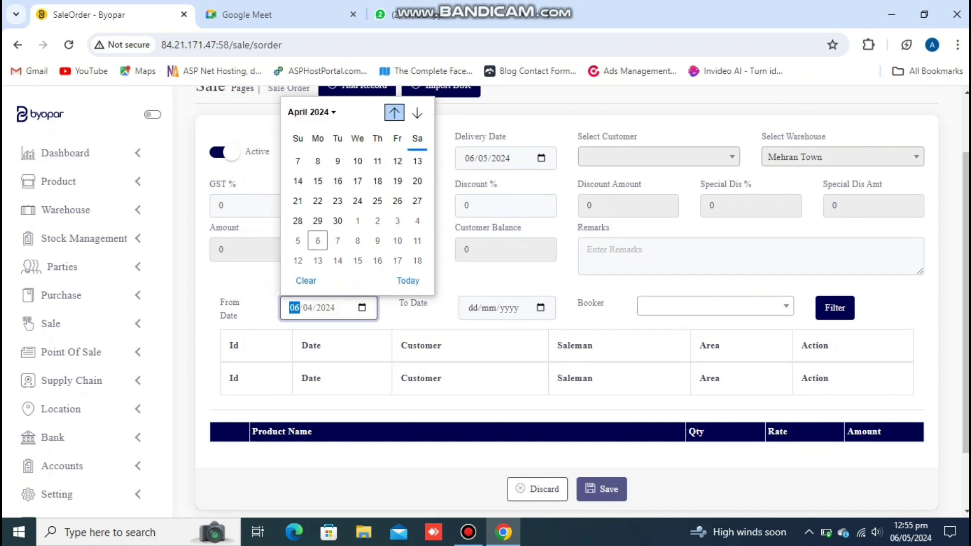
click(317, 159)
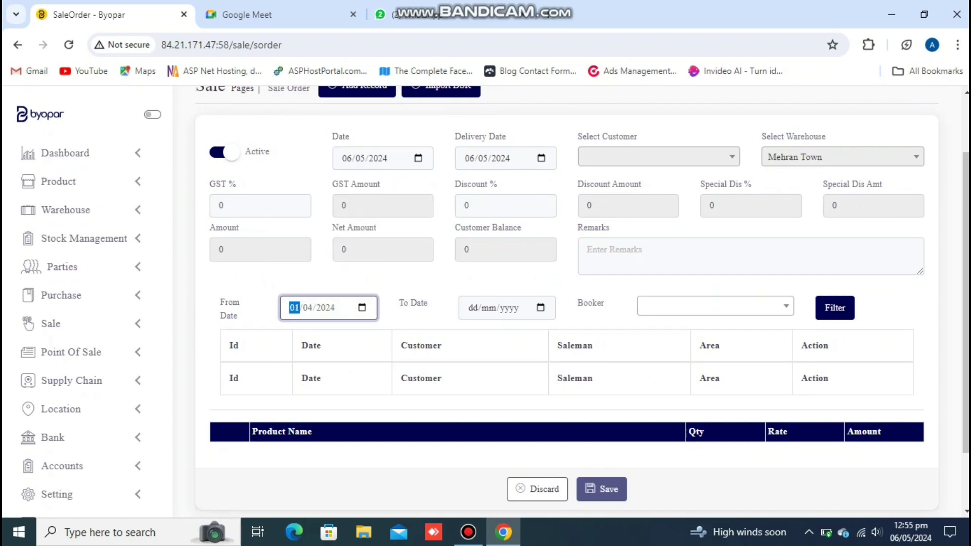
click(540, 307)
click(496, 178)
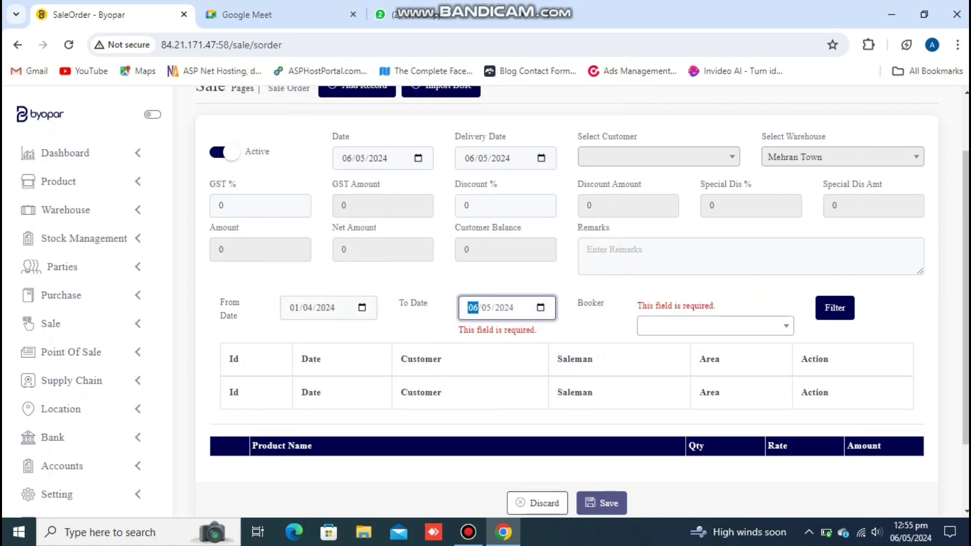
click(715, 326)
click(667, 422)
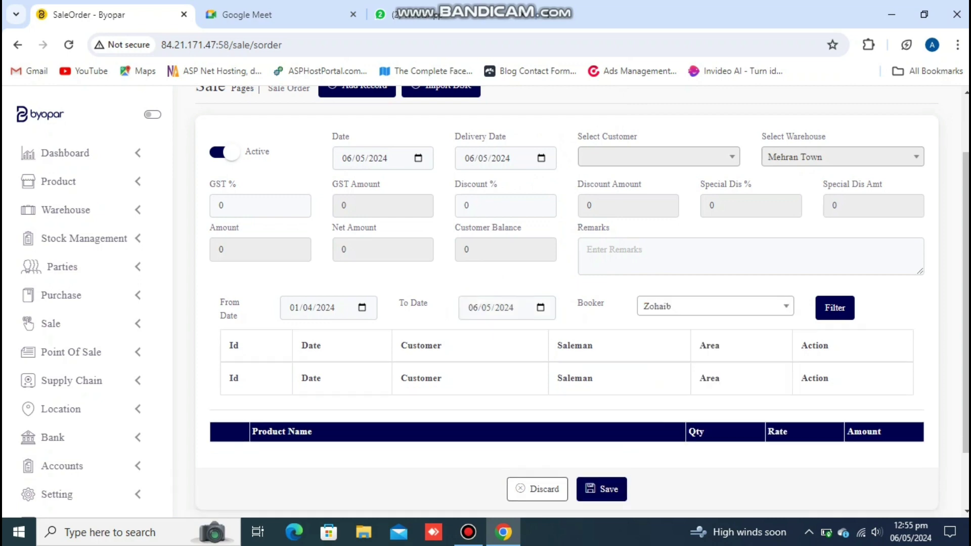
click(835, 307)
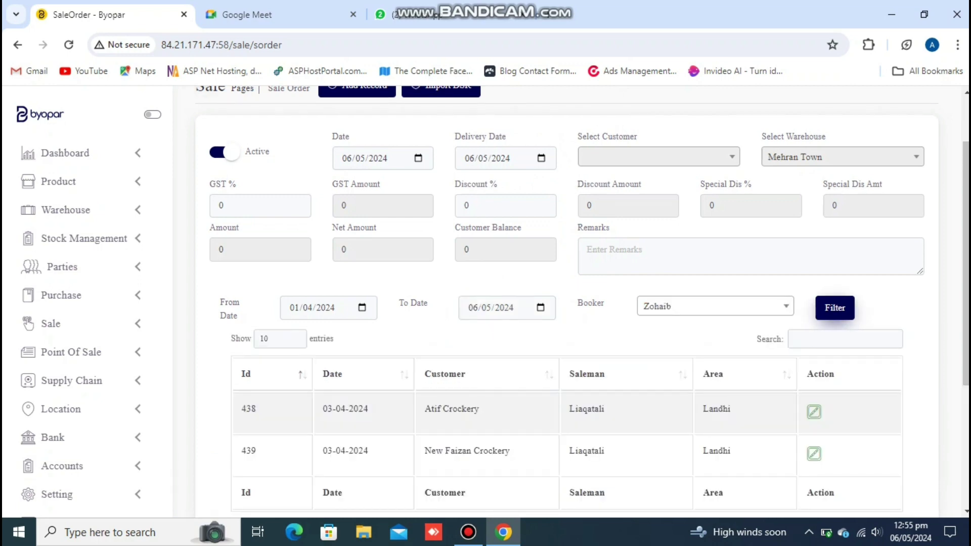
- Load the Atif Crockery DSR dated 03-04-2024 into the sale order and review its product lines and order details
scroll(581, 304, down, 4)
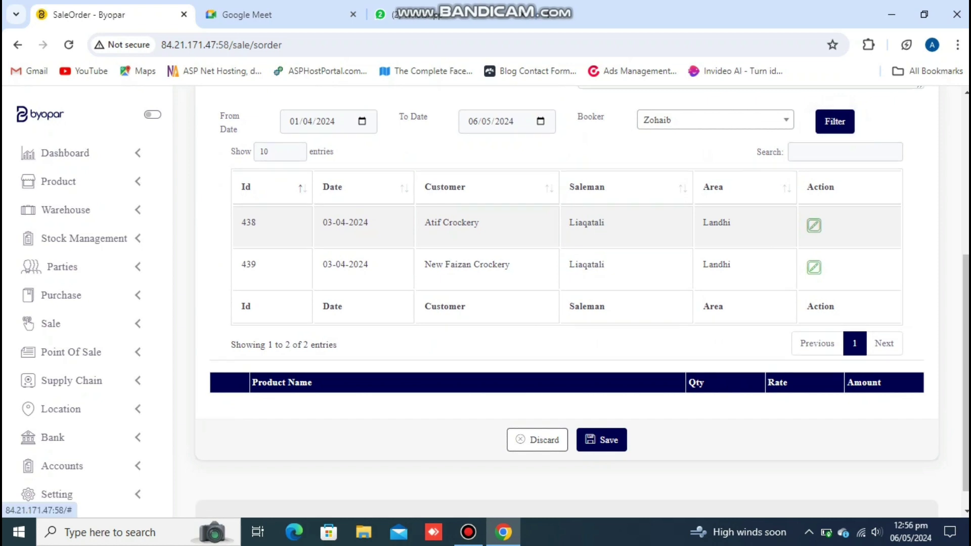
scroll(581, 303, down, 2)
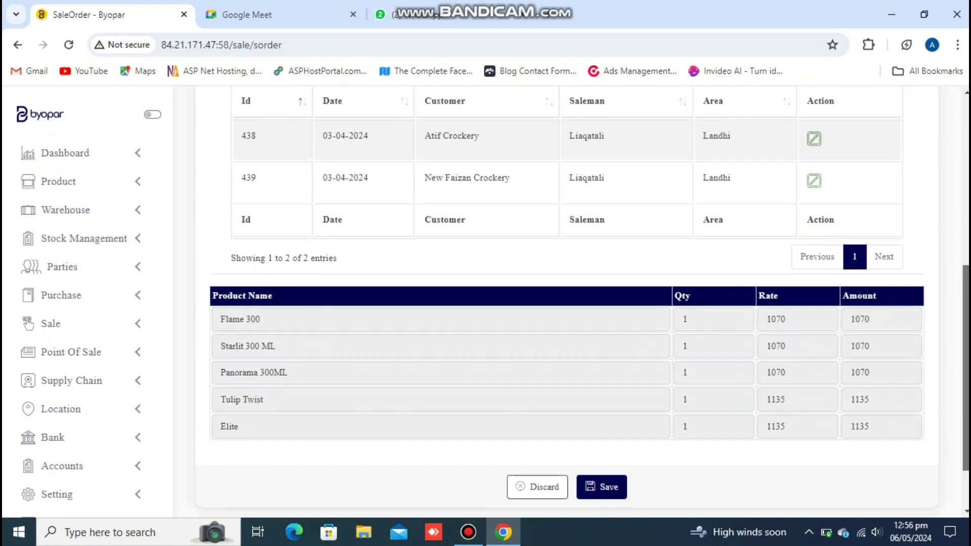
scroll(581, 303, up, 5)
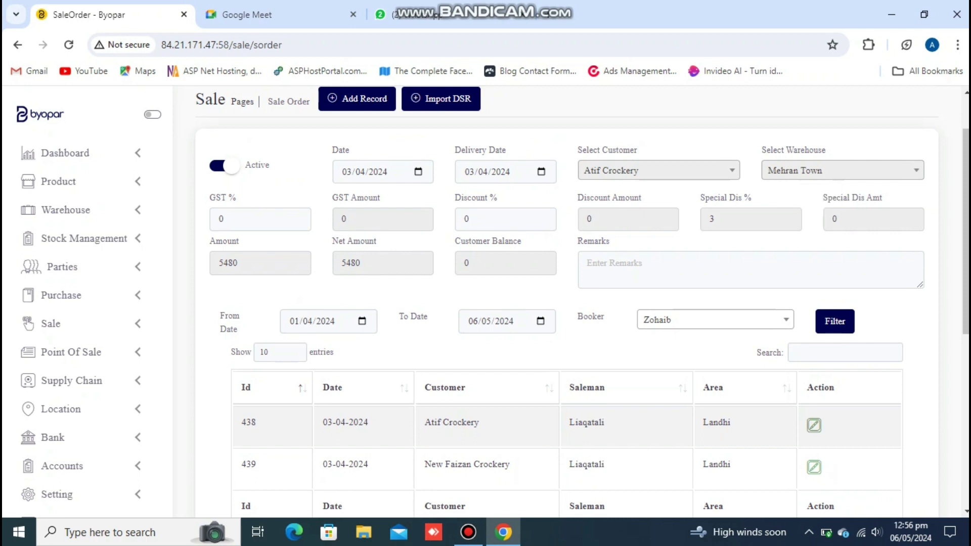
- Set the sale order's discount to 10 percent and review the recalculated order
click(505, 219)
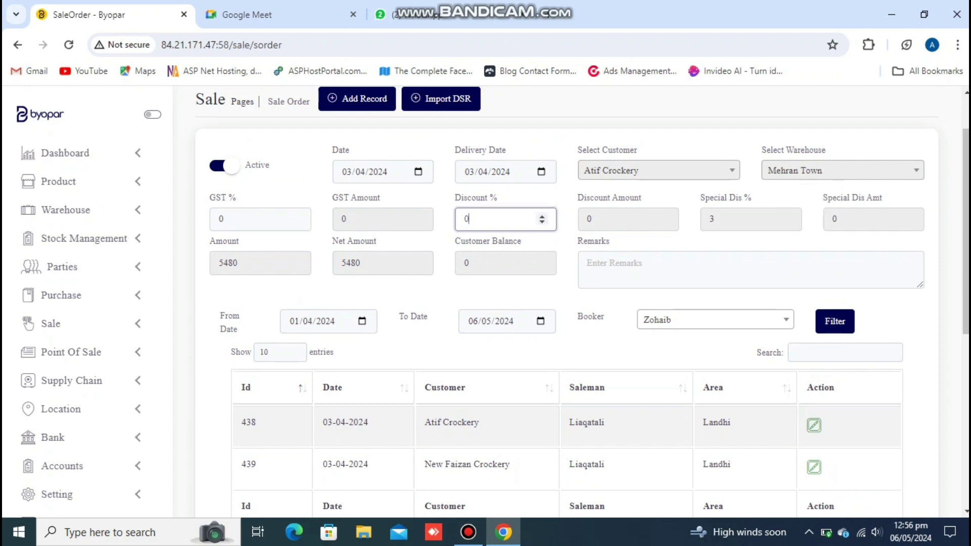
key(BackSpace)
text(10)
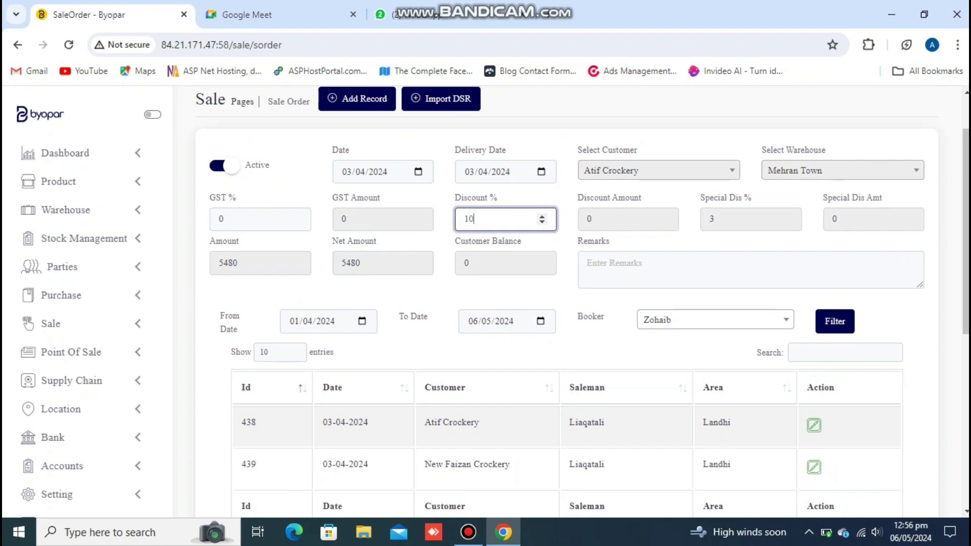
key(Tab)
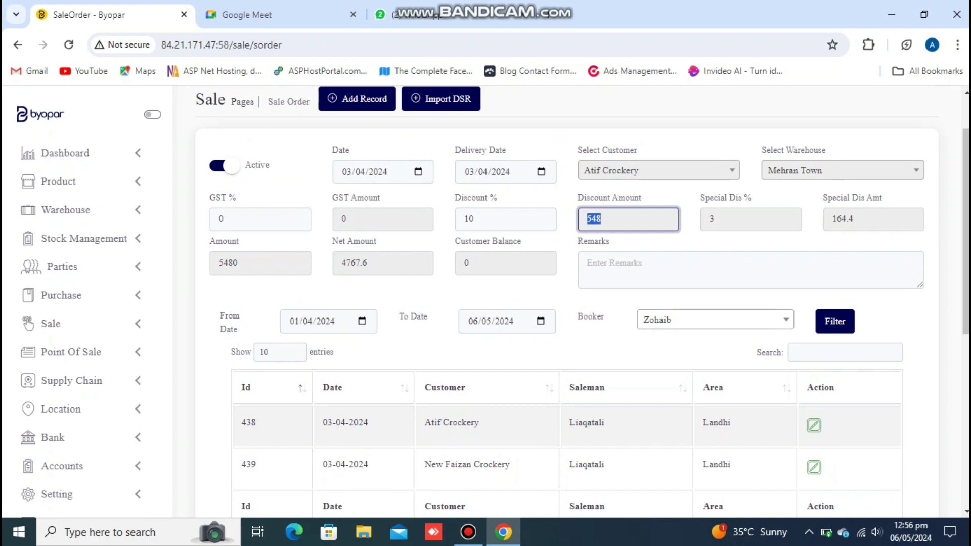
scroll(582, 303, down, 4)
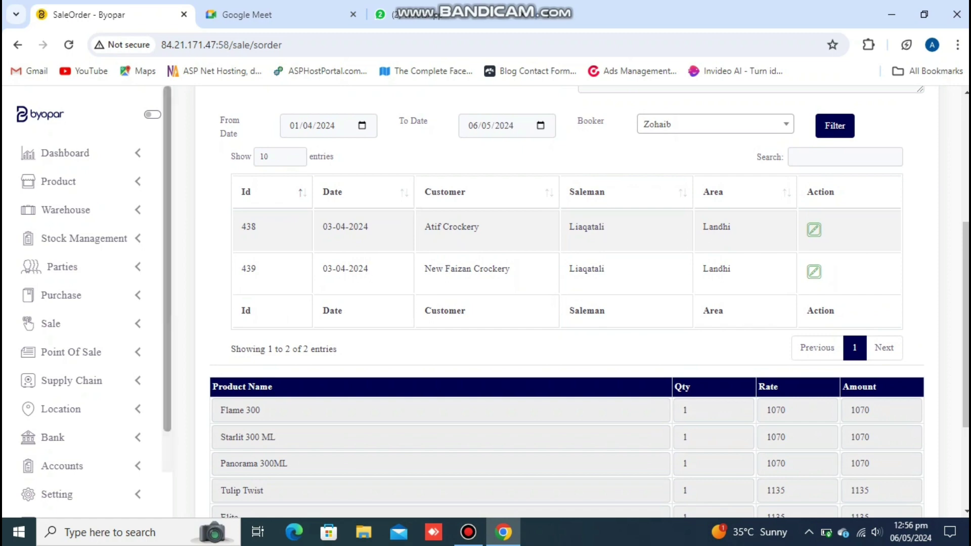
- Open the POS page of the Point Of Sale section
scroll(81, 334, down, 1)
click(71, 307)
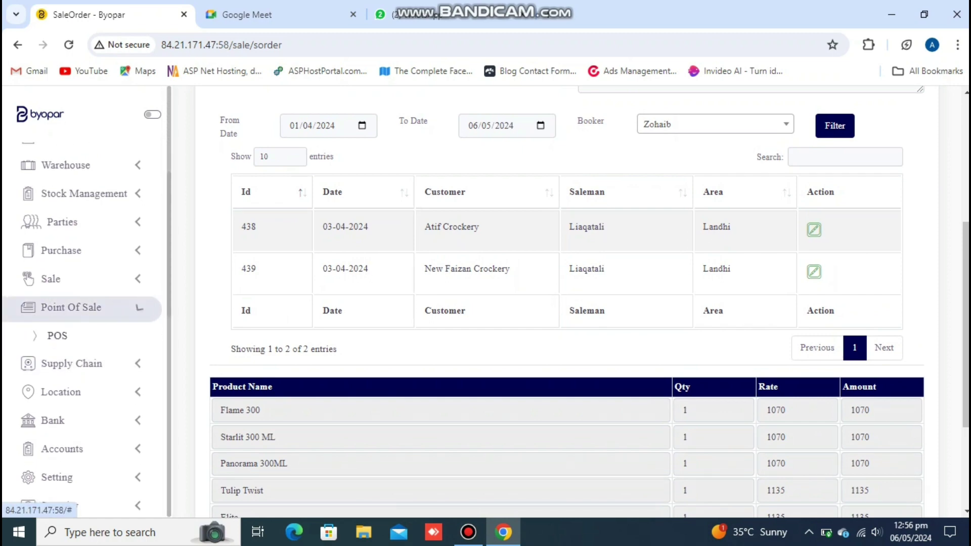
click(57, 336)
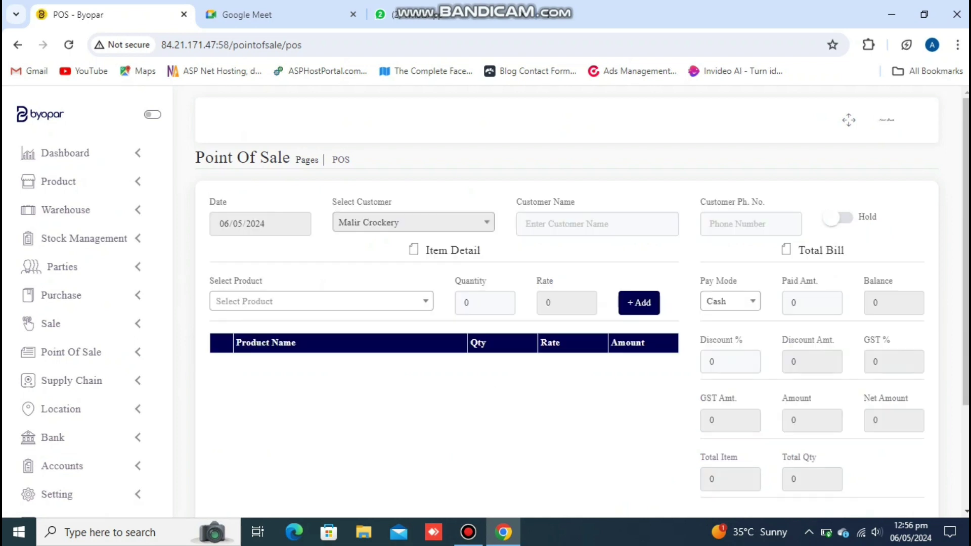
- Add the product Magna ML with a quantity of 10 to the POS bill
click(321, 301)
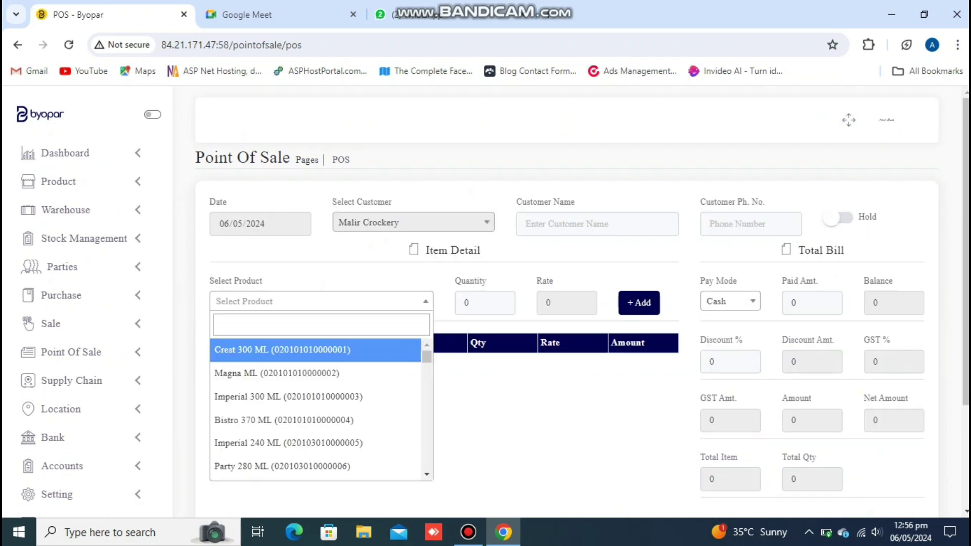
key(Down)
key(Return)
key(Tab)
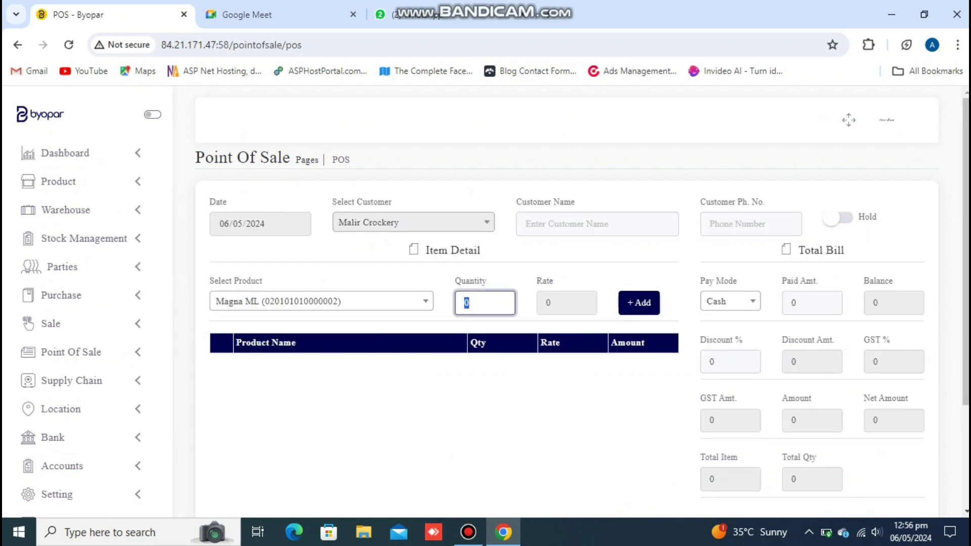
text(10)
key(Tab)
key(Tab)
key(Return)
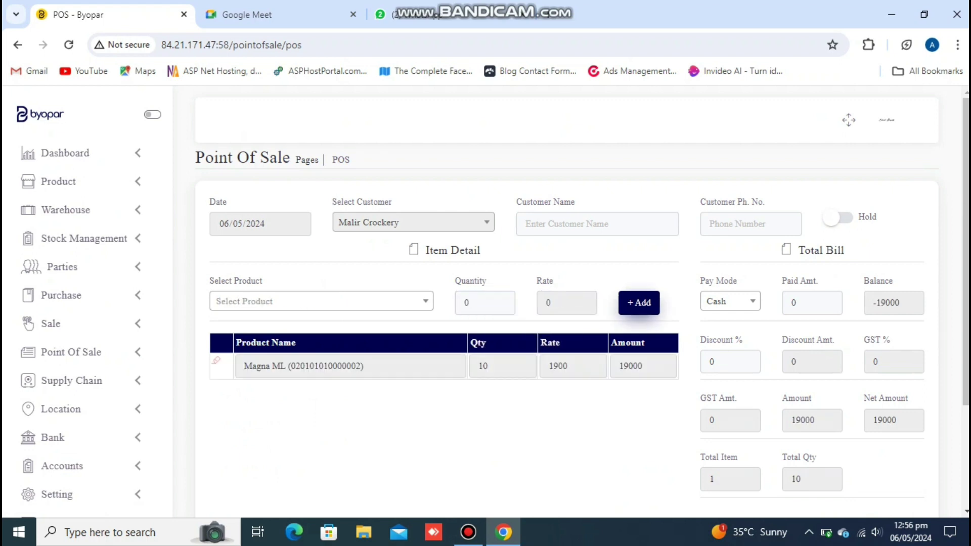
- Open the booker list under Supply Chain and start a new booker record
scroll(86, 303, down, 2)
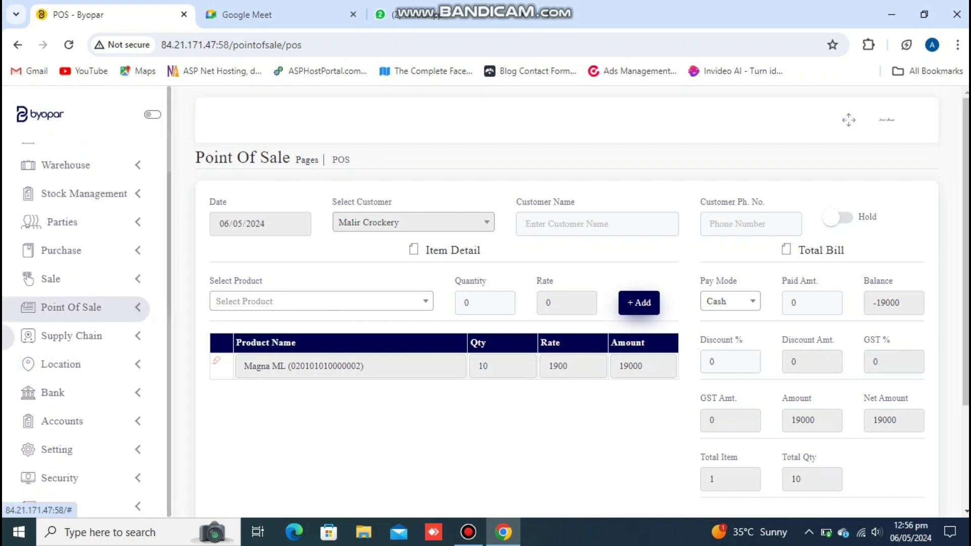
click(72, 336)
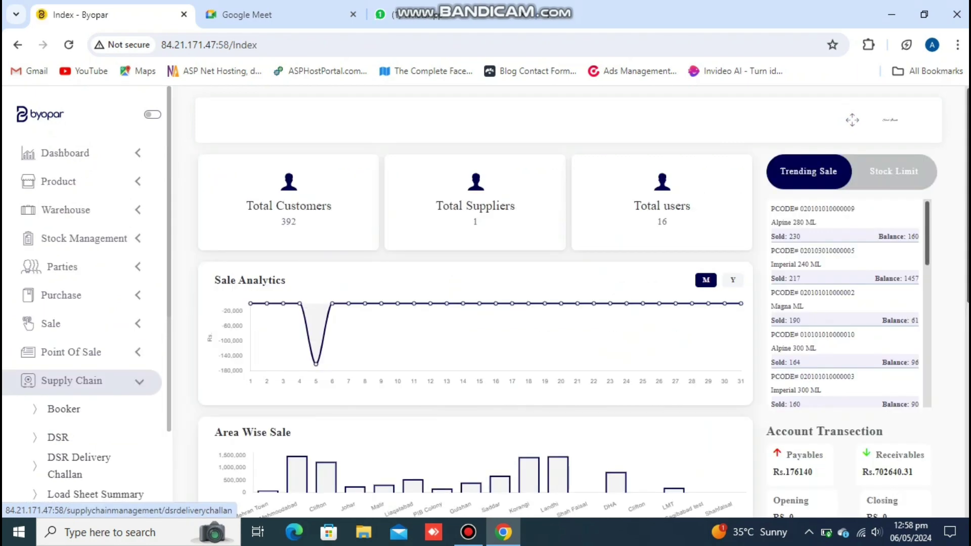
click(63, 409)
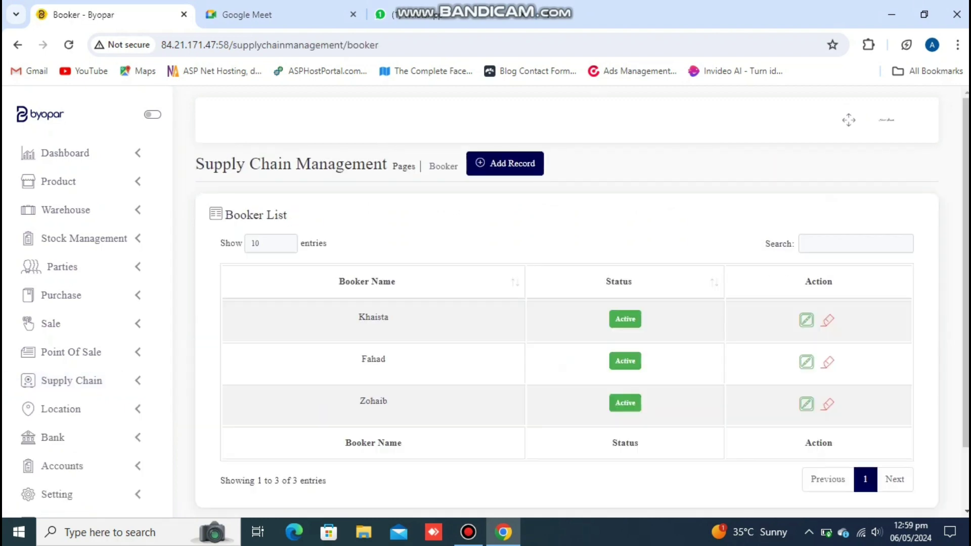
click(505, 163)
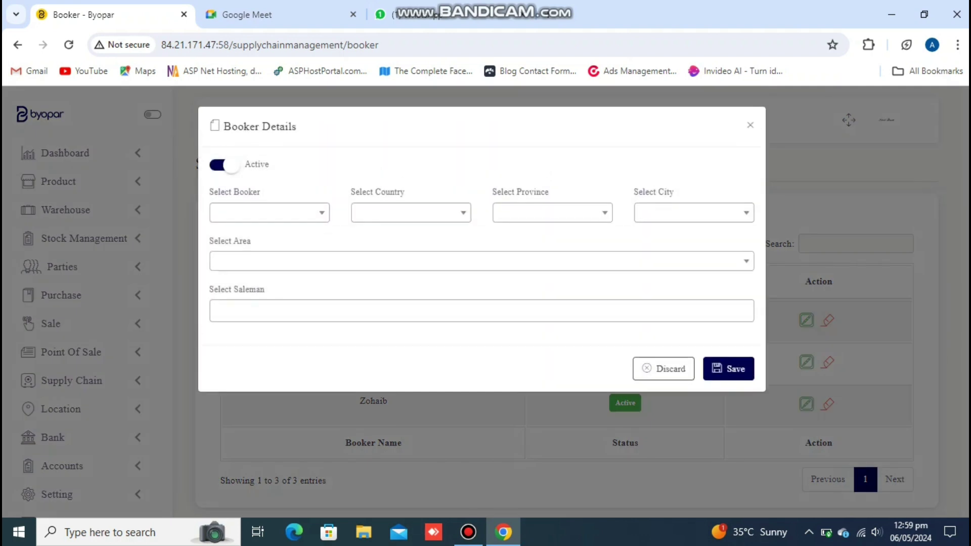
- Choose the last listed booker and set the country to Pakistan, province to Sindh and city to Karachi
click(270, 213)
key(Down)
key(Down)
key(Down)
key(Down)
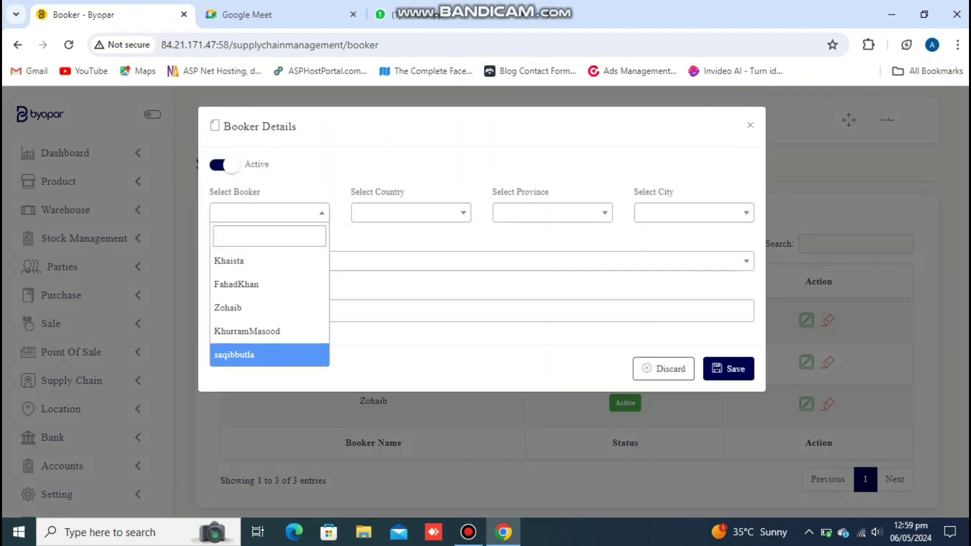
key(Return)
click(410, 233)
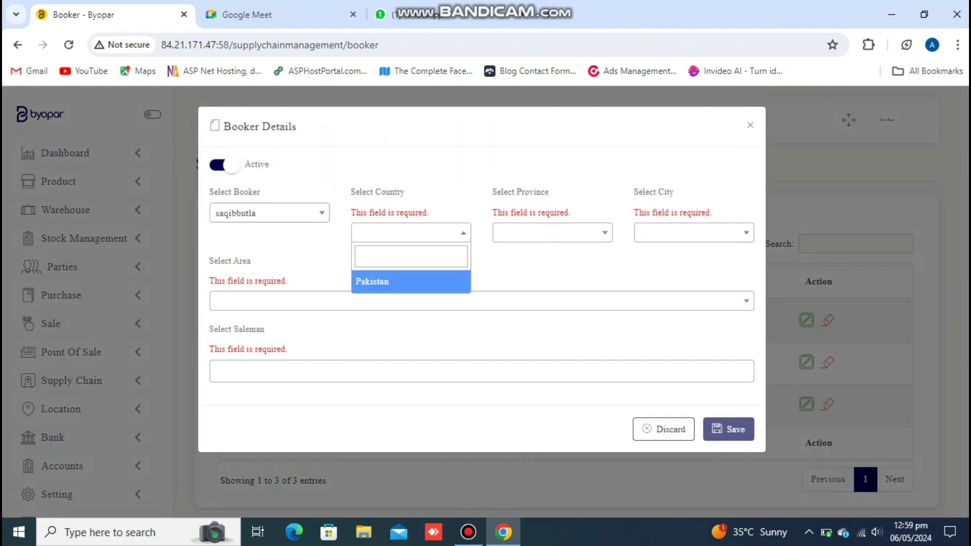
key(Return)
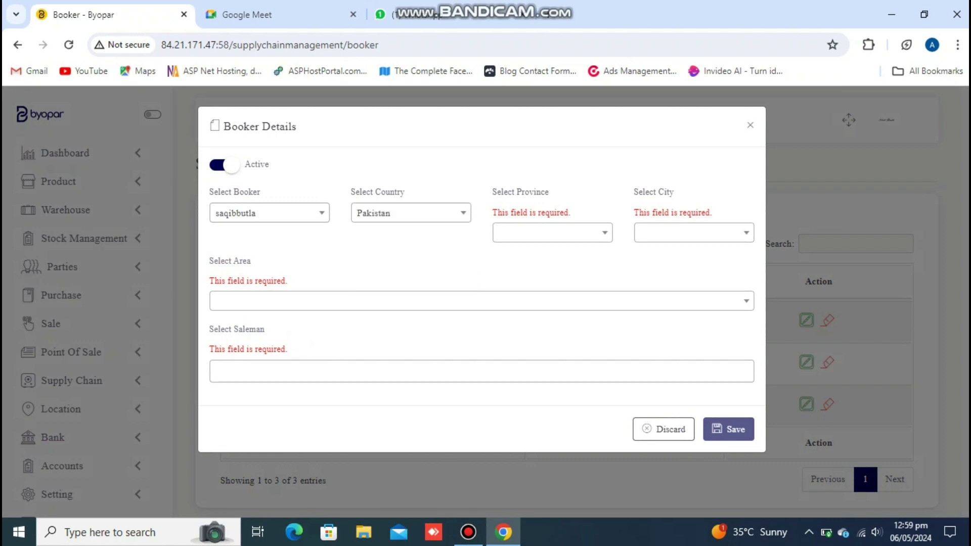
click(552, 213)
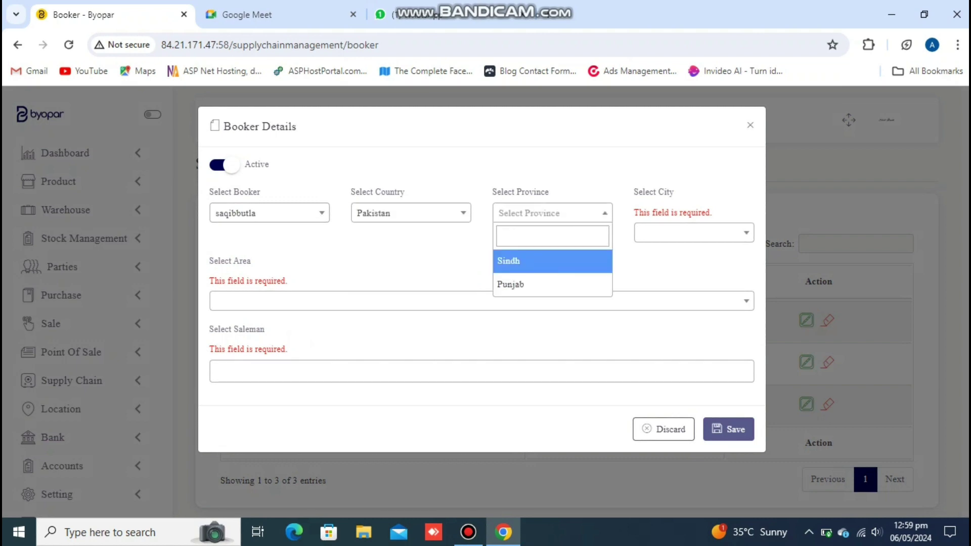
key(Return)
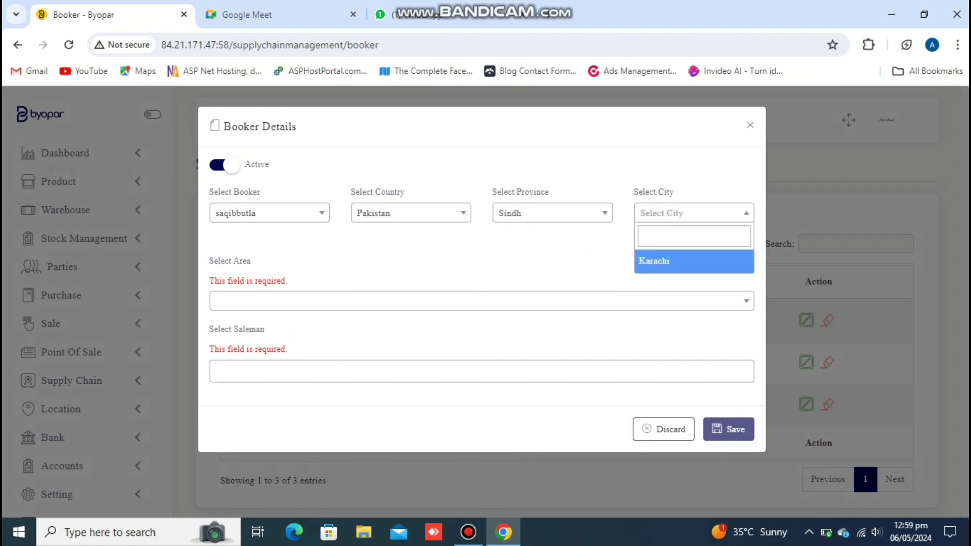
key(Return)
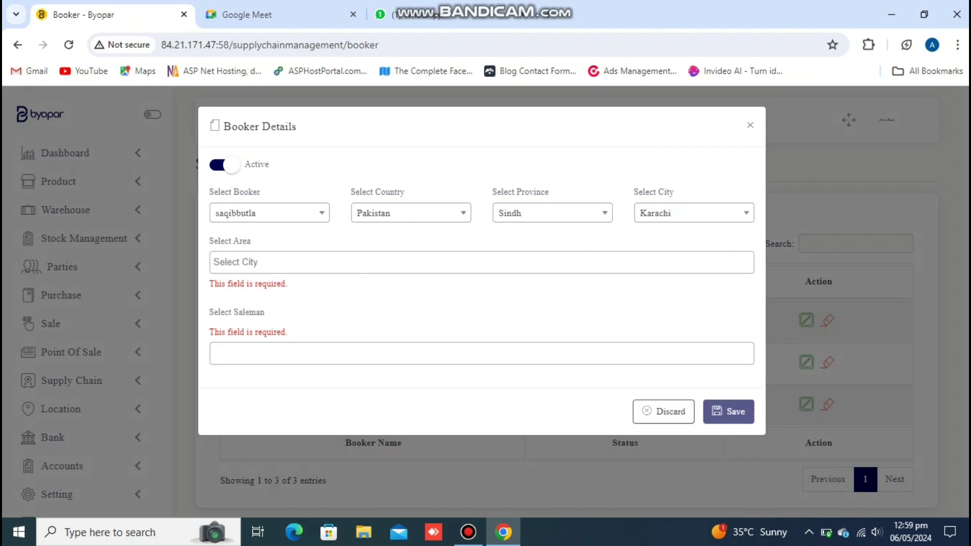
- Assign the areas Johar and Clifton to the new booker record
key(Tab)
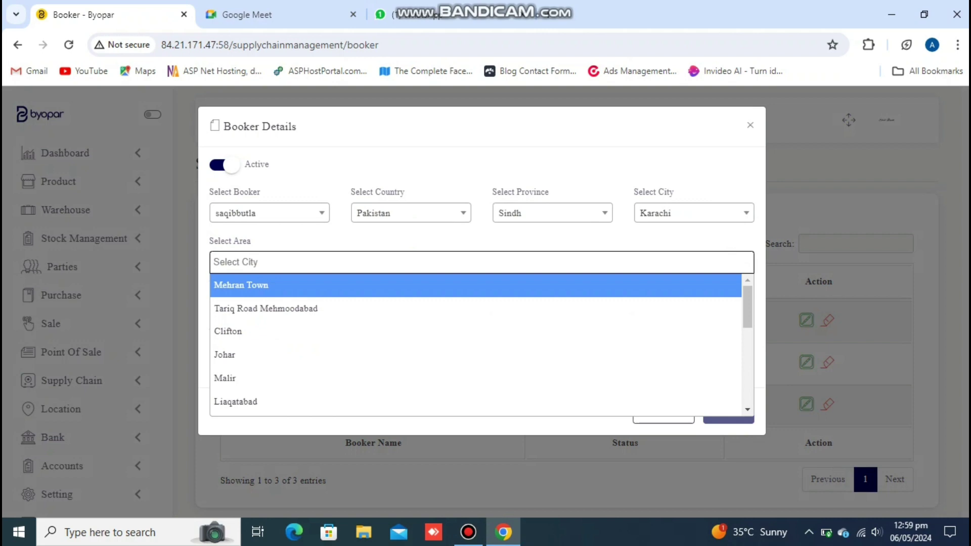
key(Down)
key(Down)
key(Down)
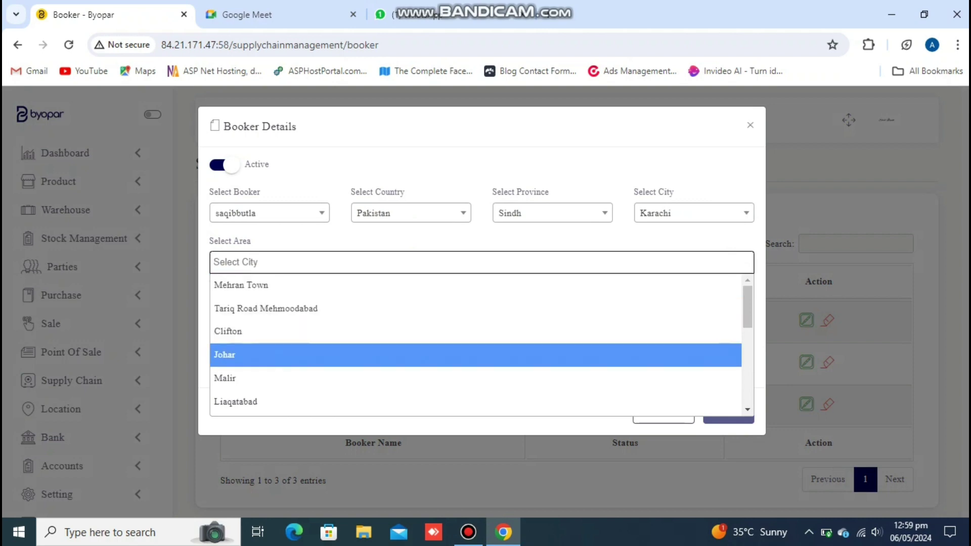
key(Return)
text(cl)
key(Return)
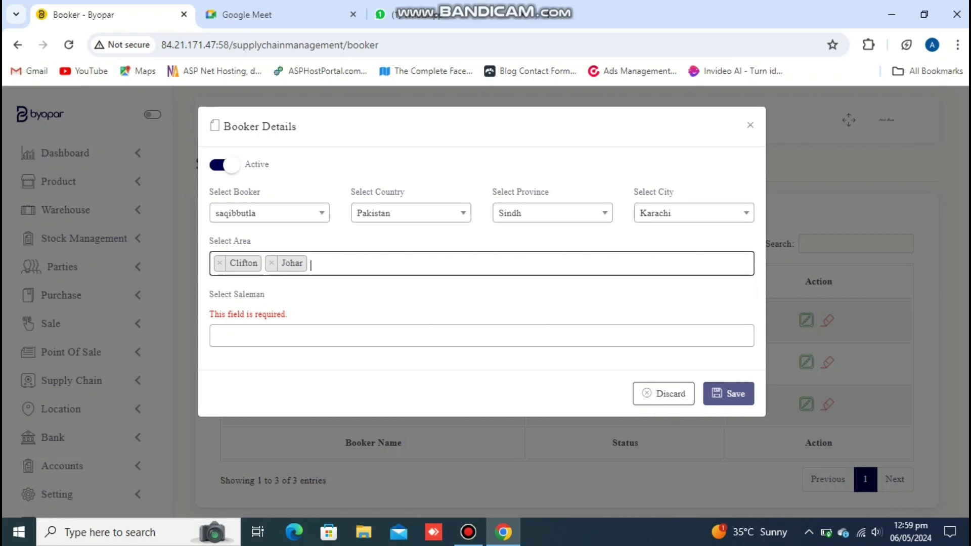
- Add Liaqatabad to the areas of the new booker record
text(t)
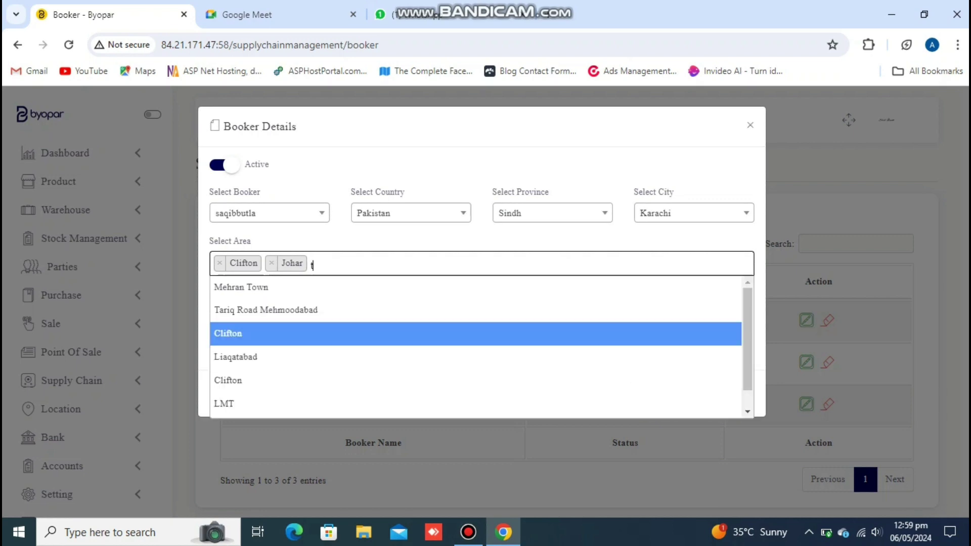
key(Down)
key(Return)
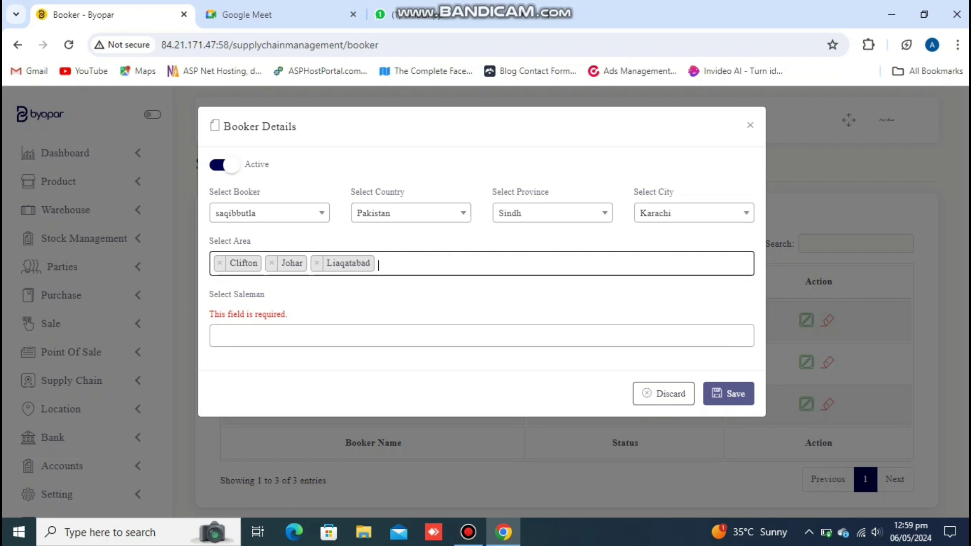
- Assign the first two listed salesmen to the new booker record and discard the record
click(481, 336)
key(Down)
key(Up)
key(Return)
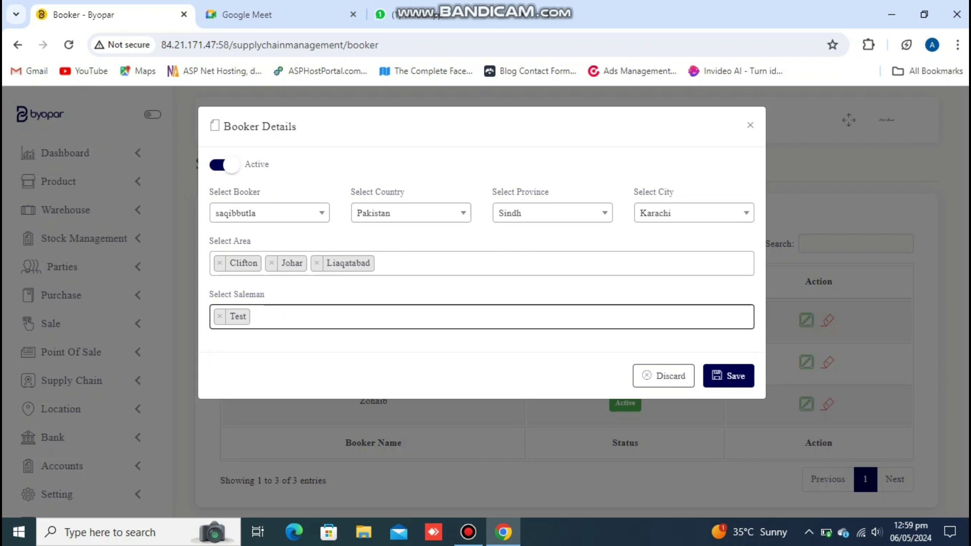
key(Down)
key(Return)
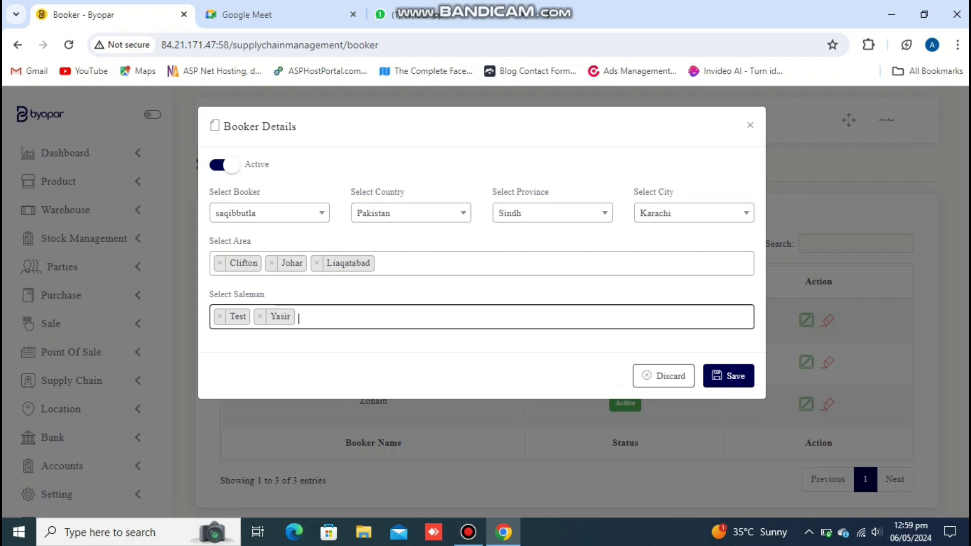
click(663, 375)
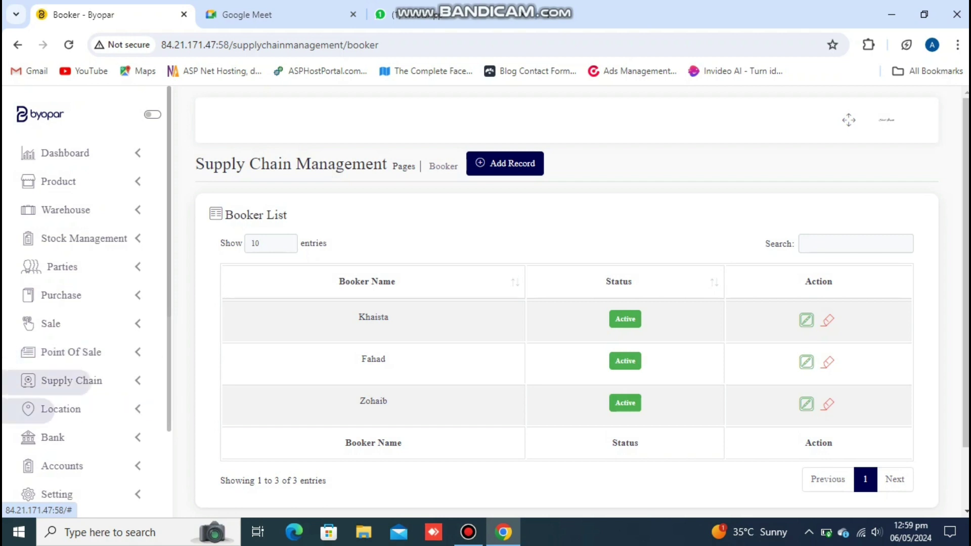
- Open the DSR list under Supply Chain, followed by the DSR Delivery Challan page
click(71, 380)
click(57, 437)
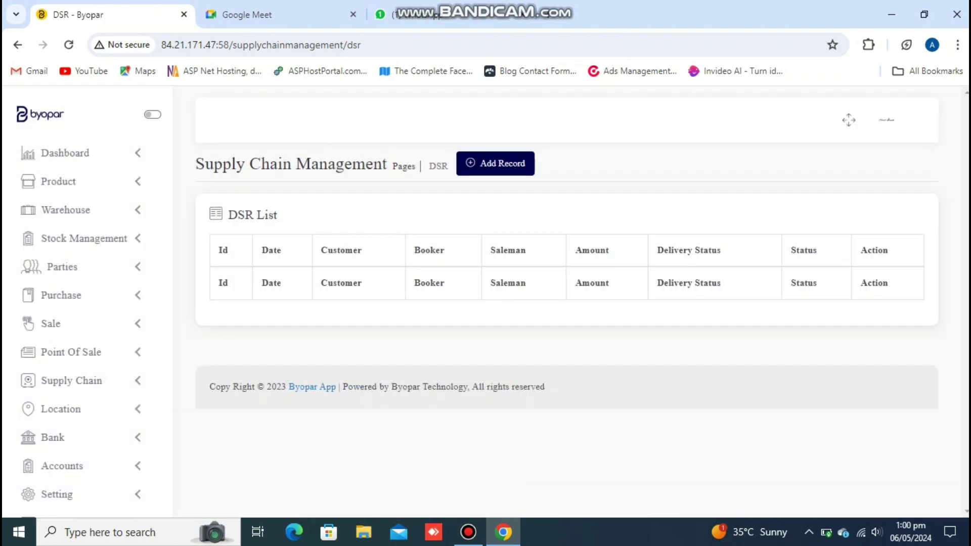
click(72, 380)
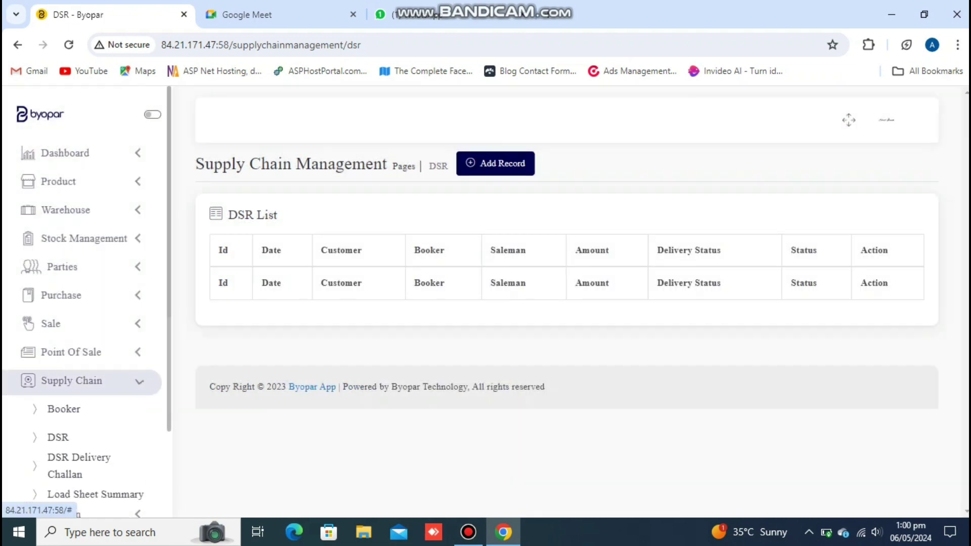
click(79, 465)
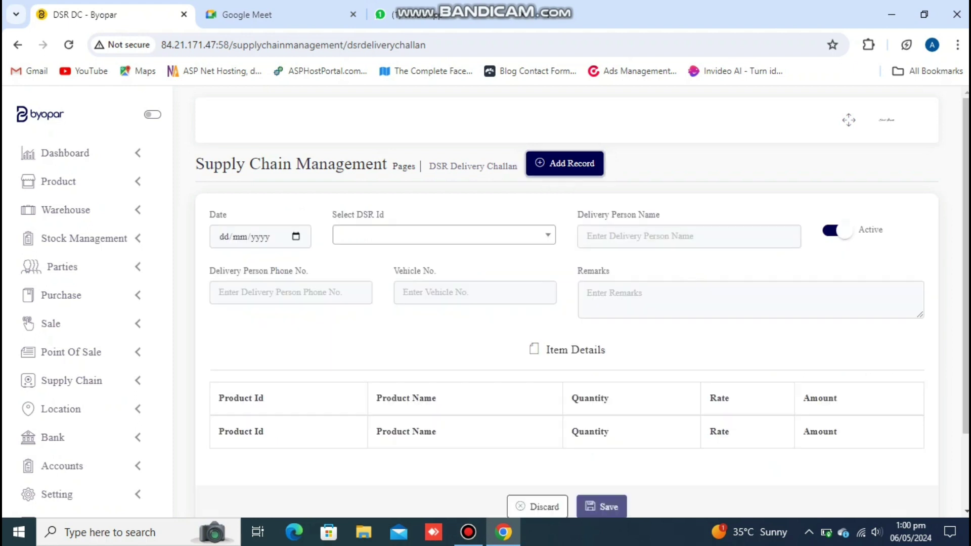
- Select DSR 19 of Friday, 19 January 2024 in a new delivery challan and review its item details
click(443, 235)
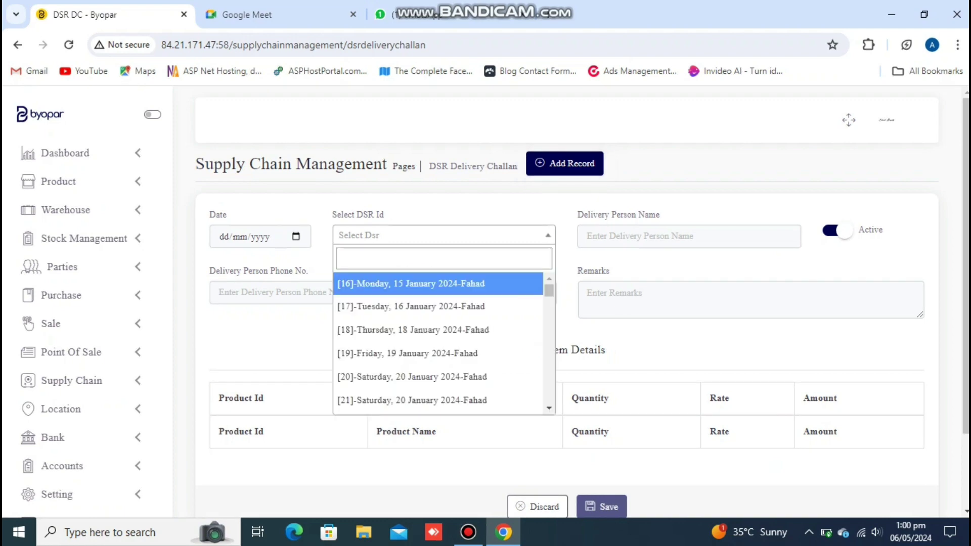
key(Down)
key(Down)
key(Down)
key(Return)
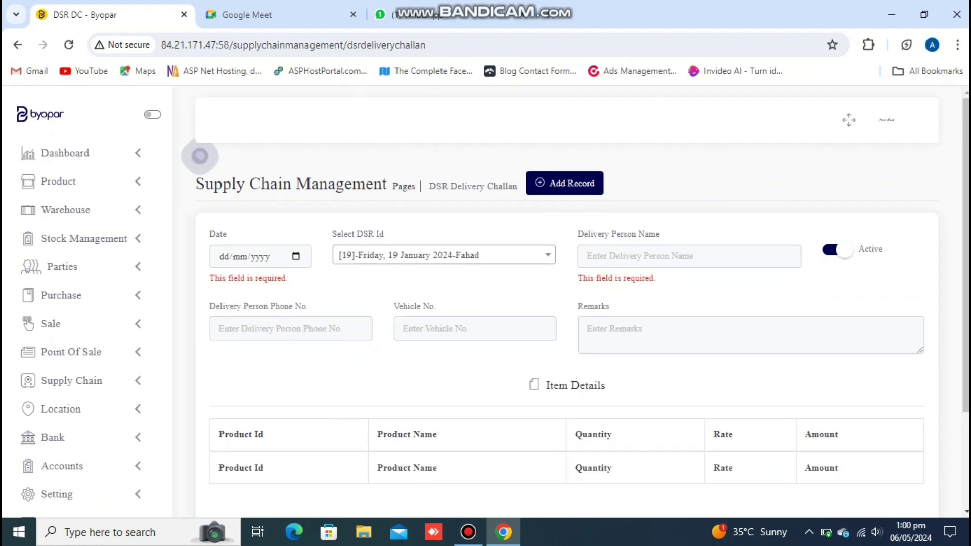
scroll(581, 303, down, 4)
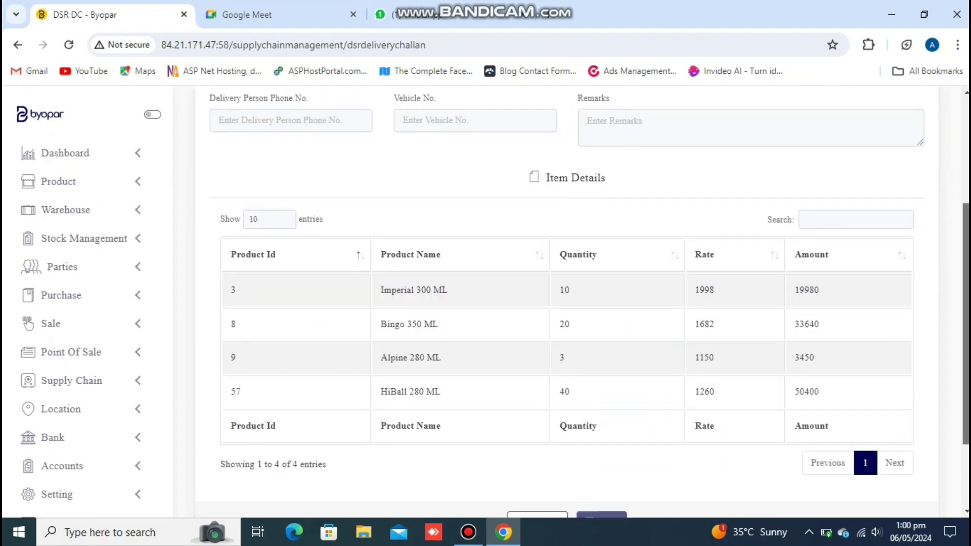
scroll(581, 304, up, 4)
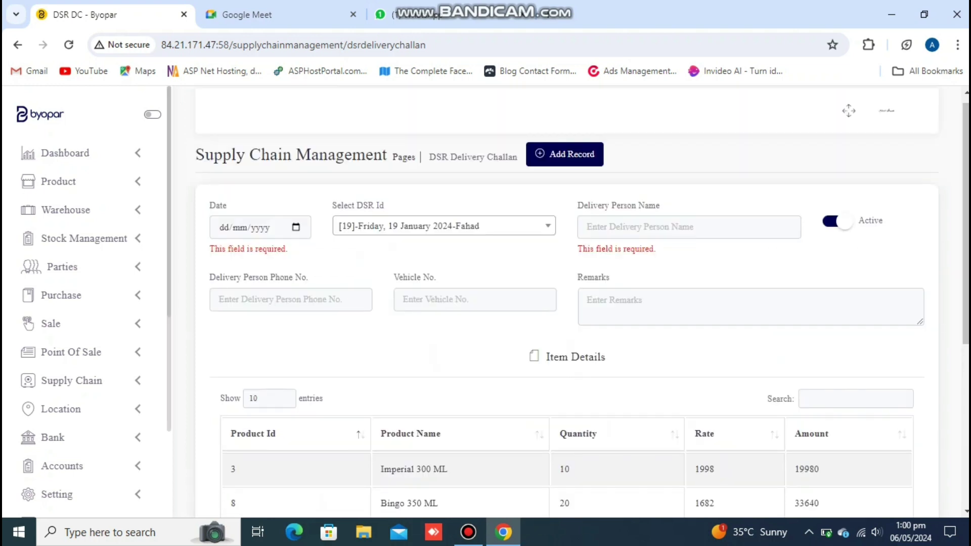
- Open the Load Sheet Summary and review the warehouse sheet of the first 04-May-2024 entry
click(71, 380)
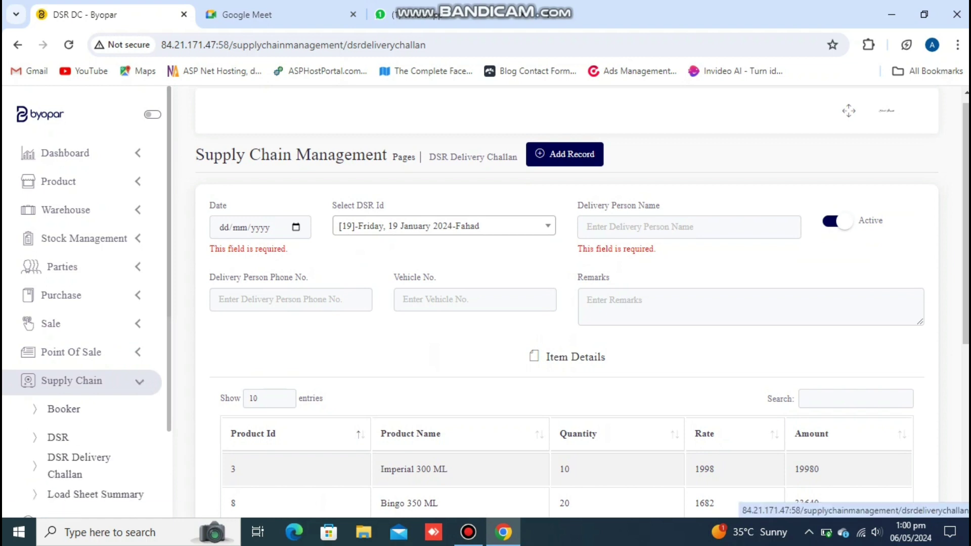
click(95, 494)
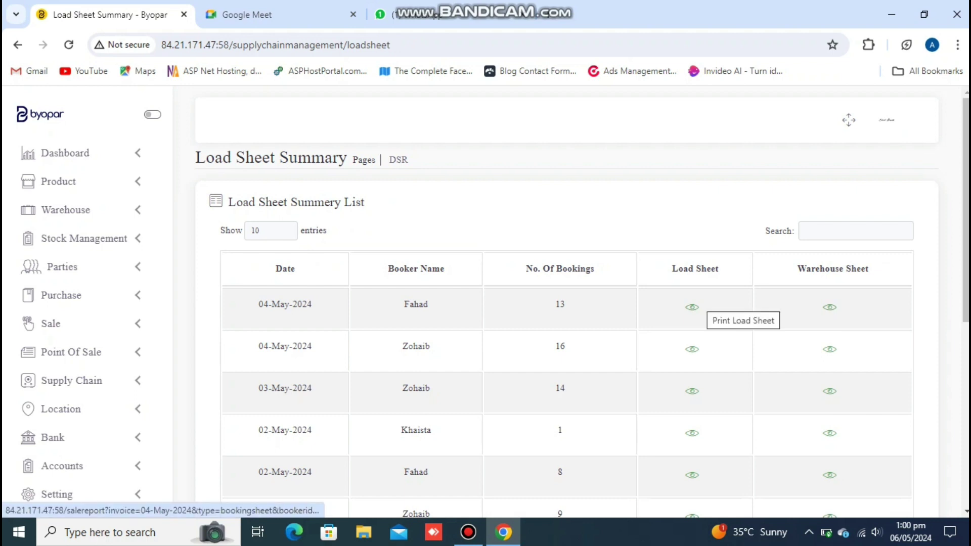
click(692, 307)
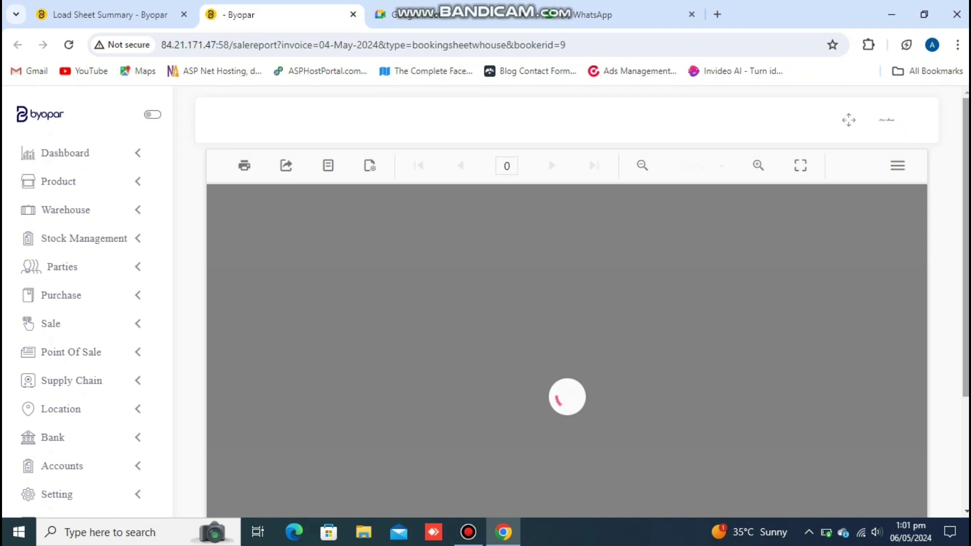
scroll(566, 304, down, 2)
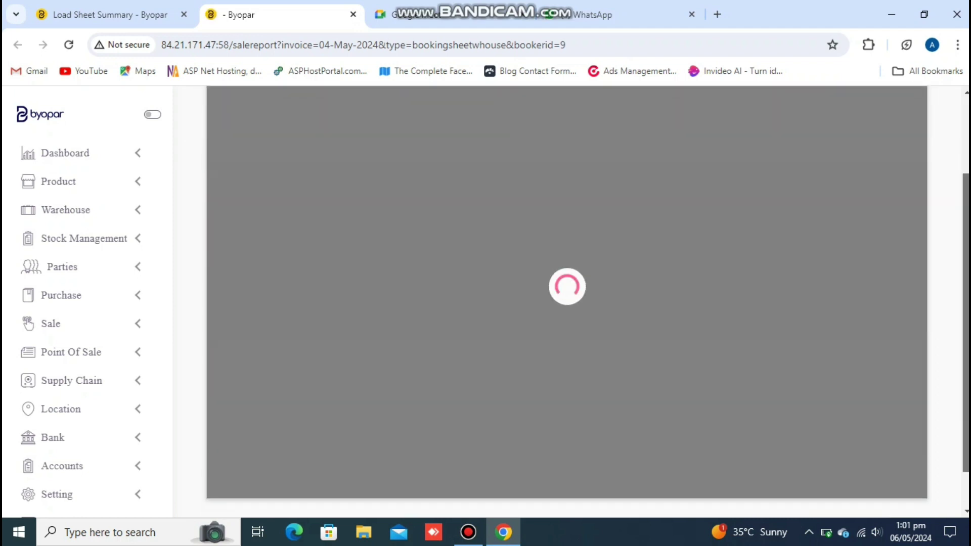
scroll(566, 303, down, 1)
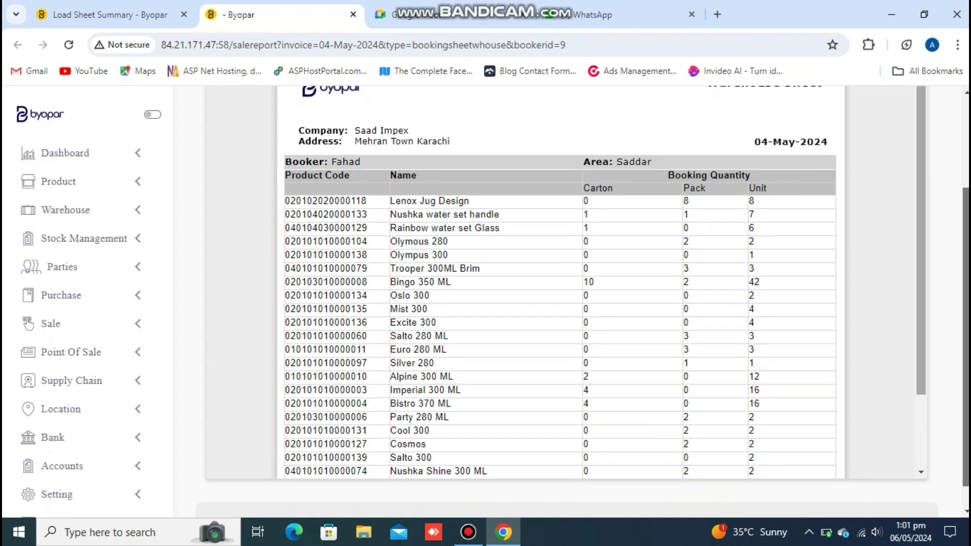
scroll(556, 283, down, 2)
scroll(556, 283, up, 2)
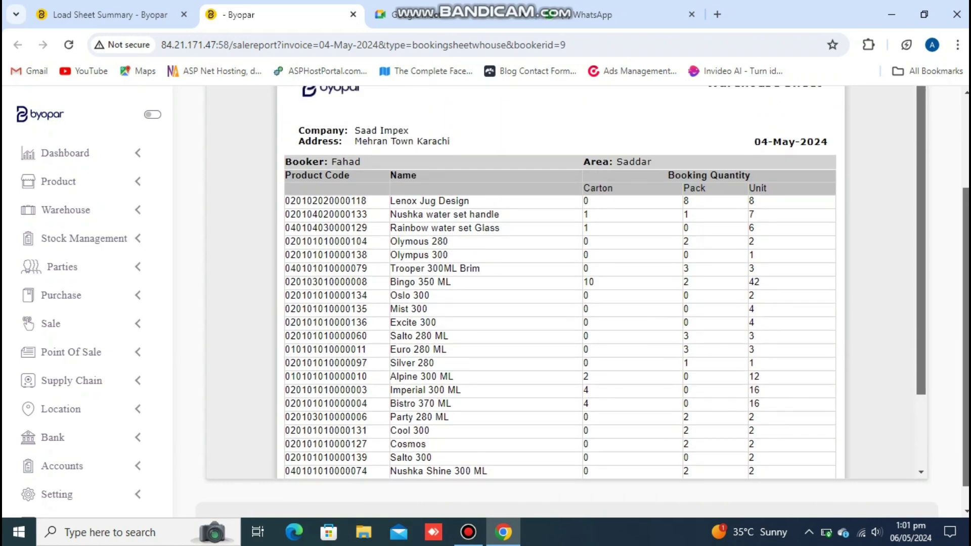
key(ctrl+w)
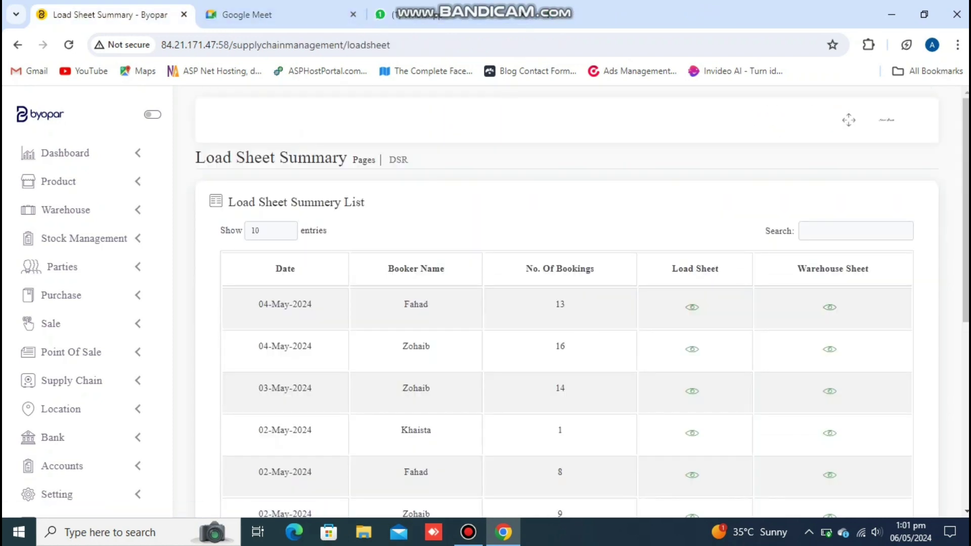
- Examine the load sheet of the first 04-May-2024 entry, including its booking quantities and payment recovery detail
click(829, 307)
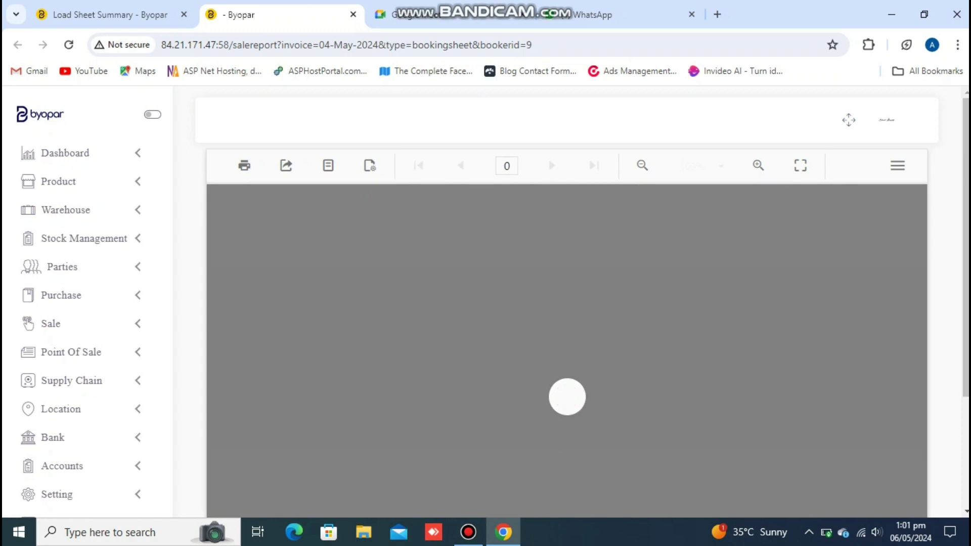
scroll(566, 303, down, 3)
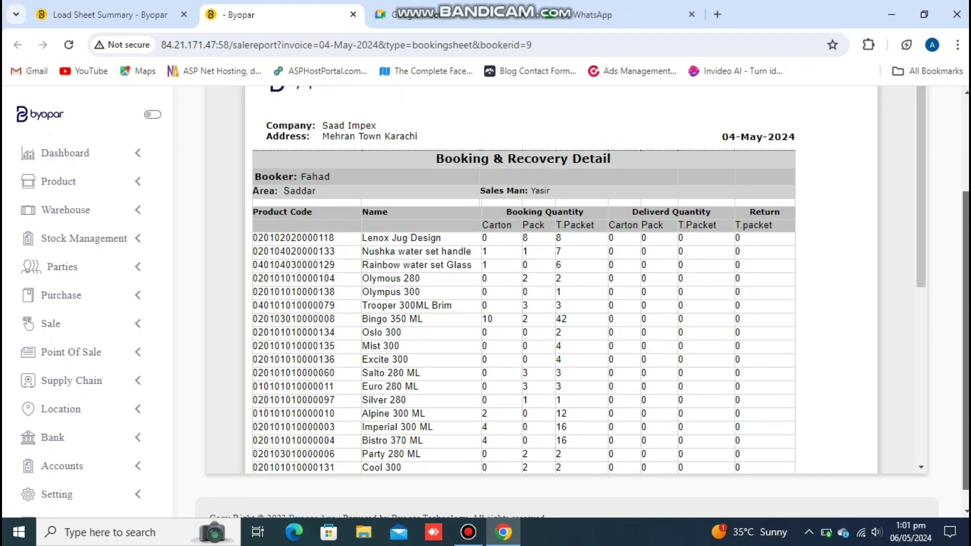
scroll(567, 329, down, 5)
scroll(566, 328, up, 5)
scroll(566, 278, down, 5)
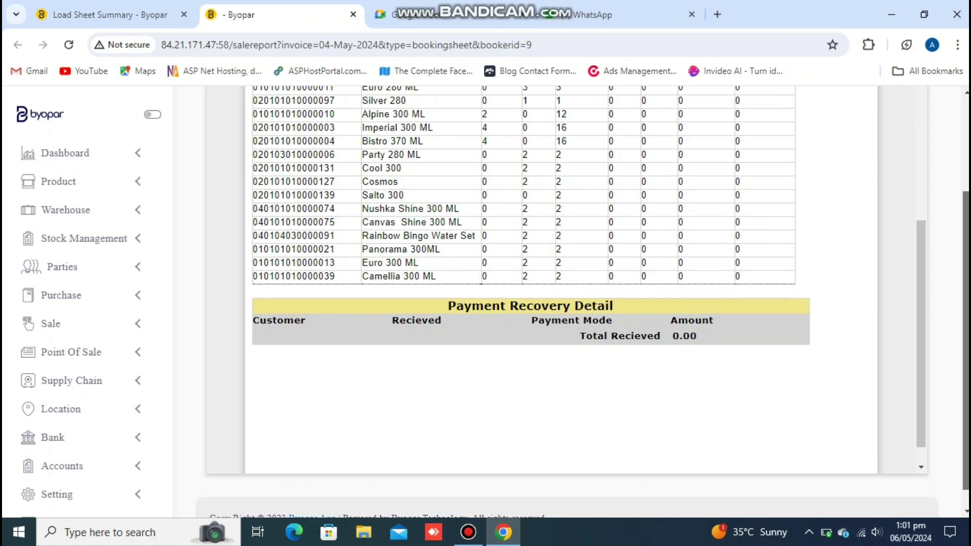
scroll(566, 278, up, 5)
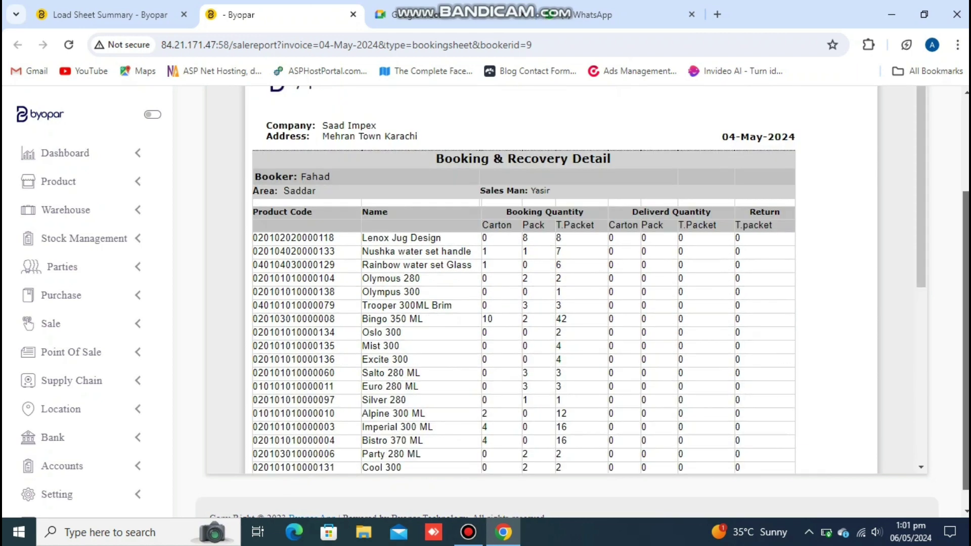
scroll(566, 304, up, 3)
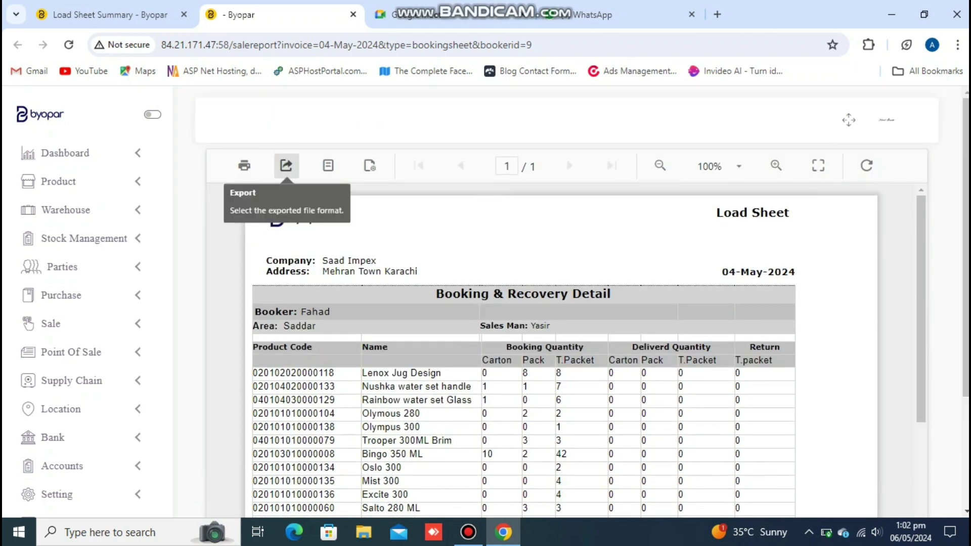
- Check the load sheet's export formats and view the report in print layout before closing it
click(286, 165)
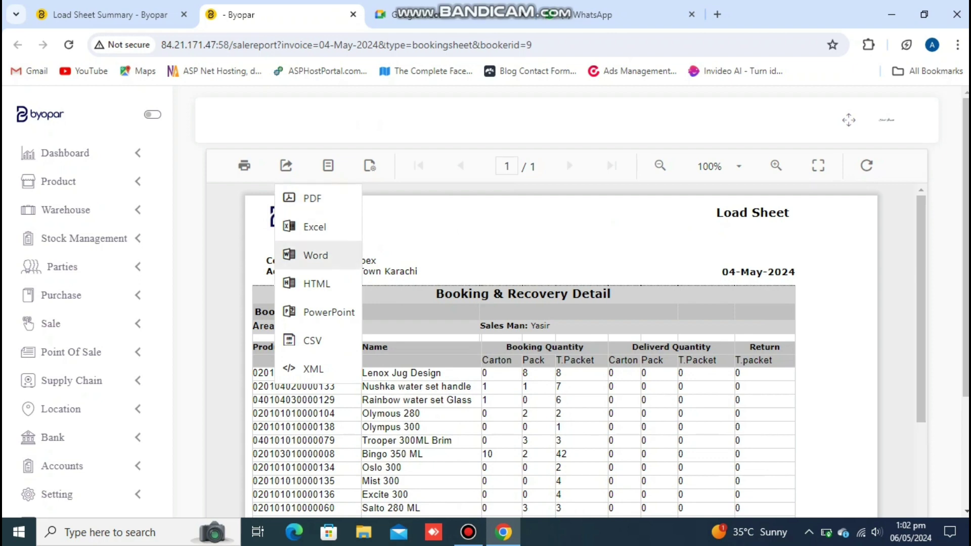
click(328, 166)
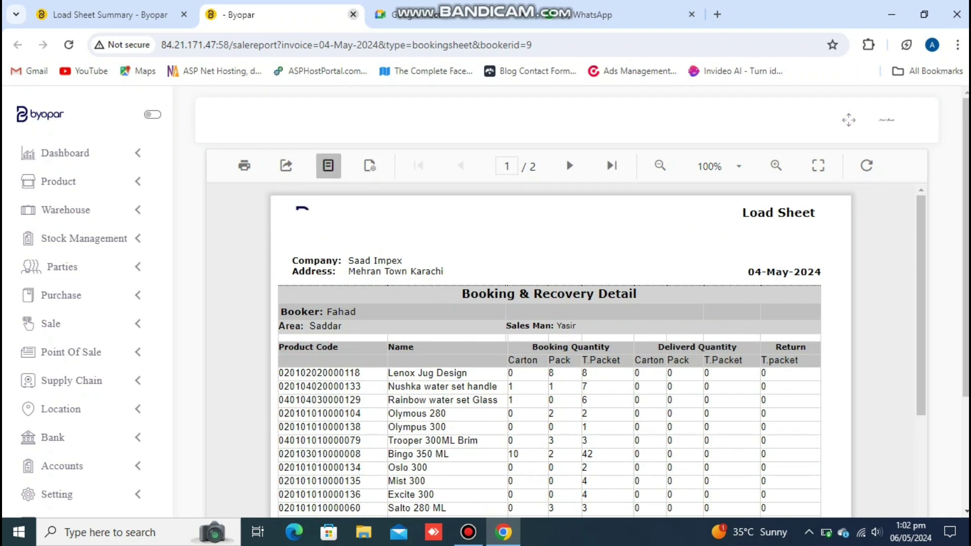
key(ctrl+w)
scroll(76, 296, down, 1)
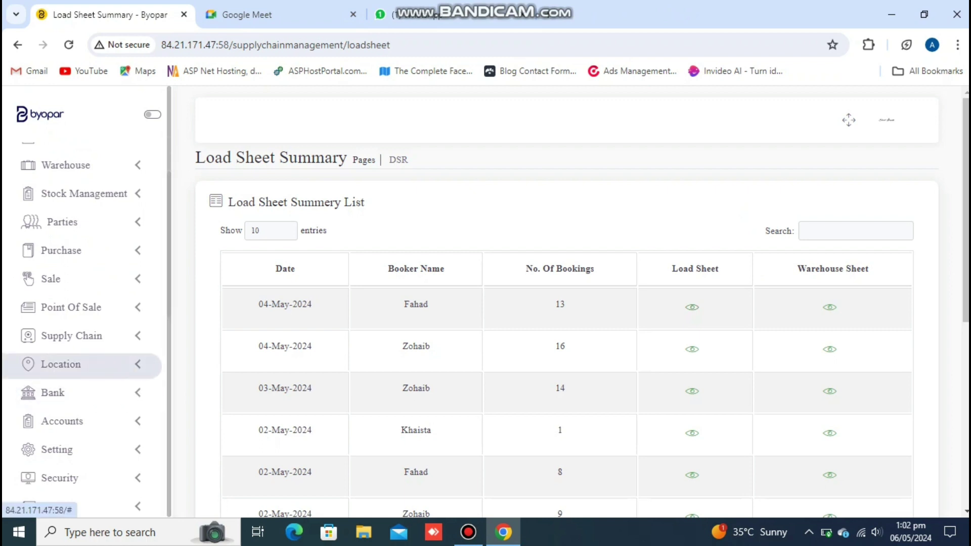
click(76, 364)
click(101, 364)
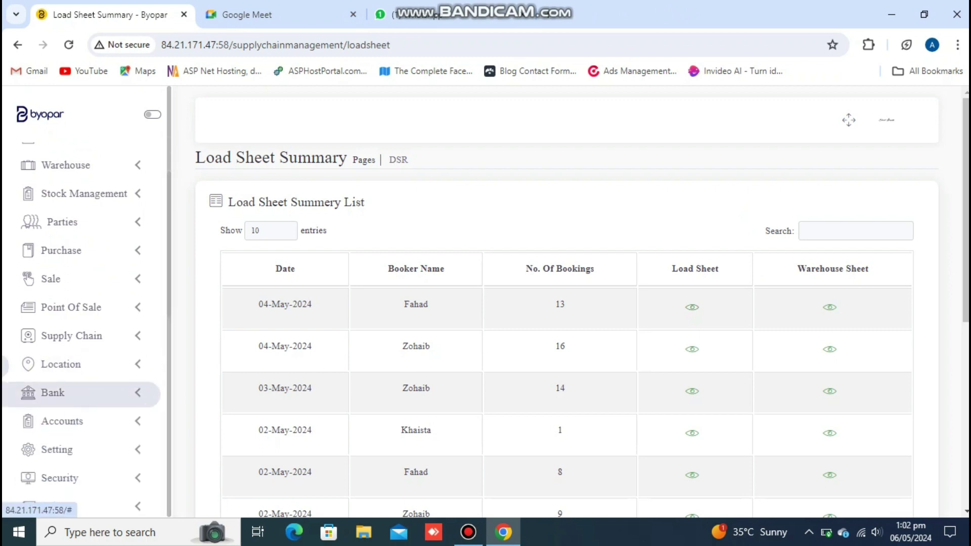
double_click(126, 393)
click(126, 393)
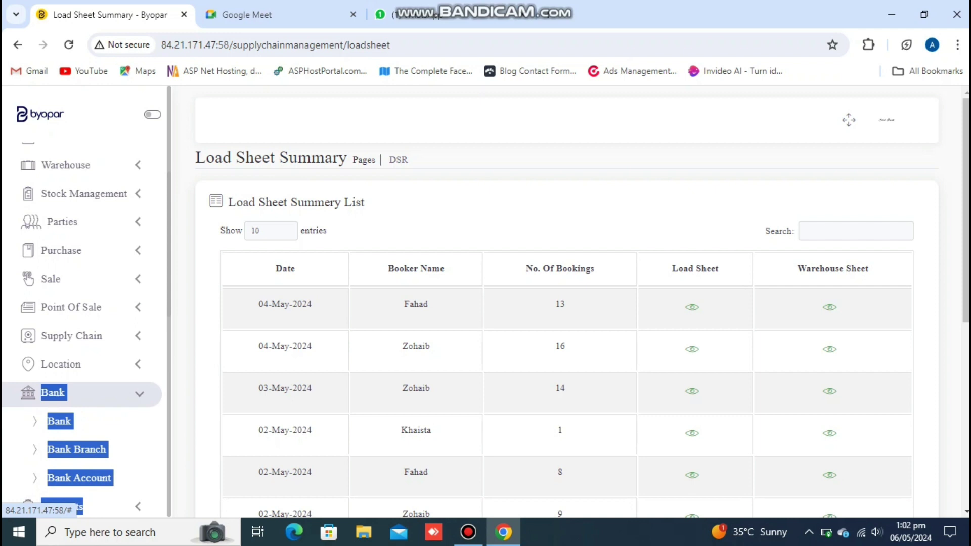
click(181, 389)
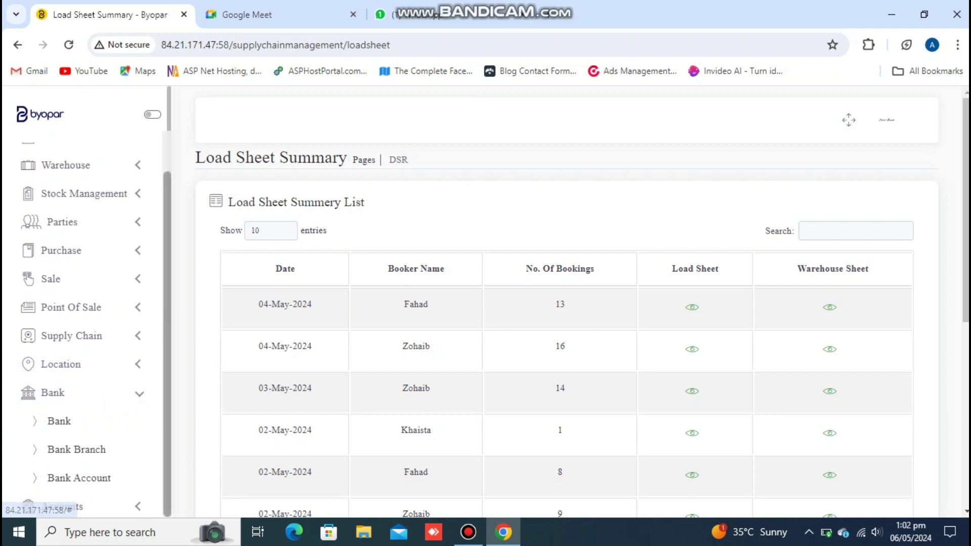
scroll(81, 323, down, 2)
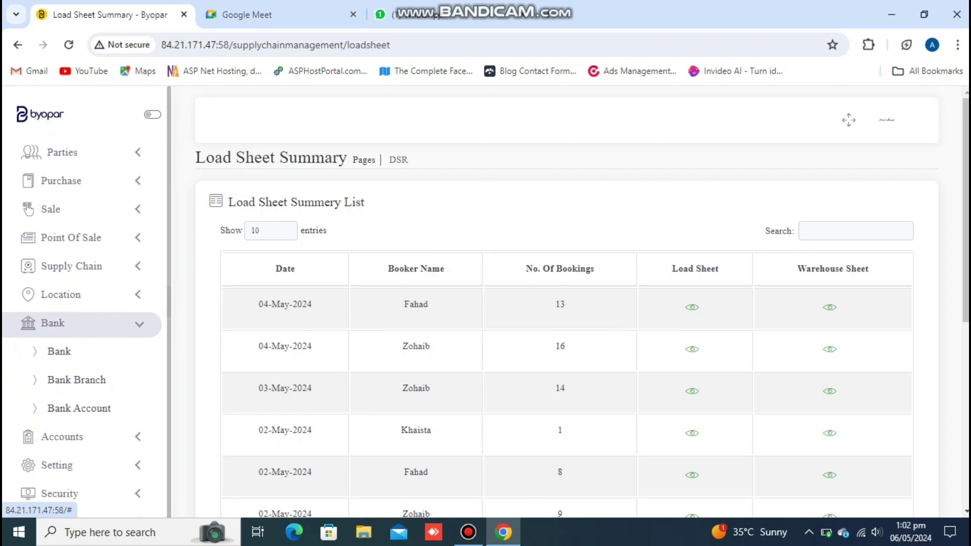
click(53, 324)
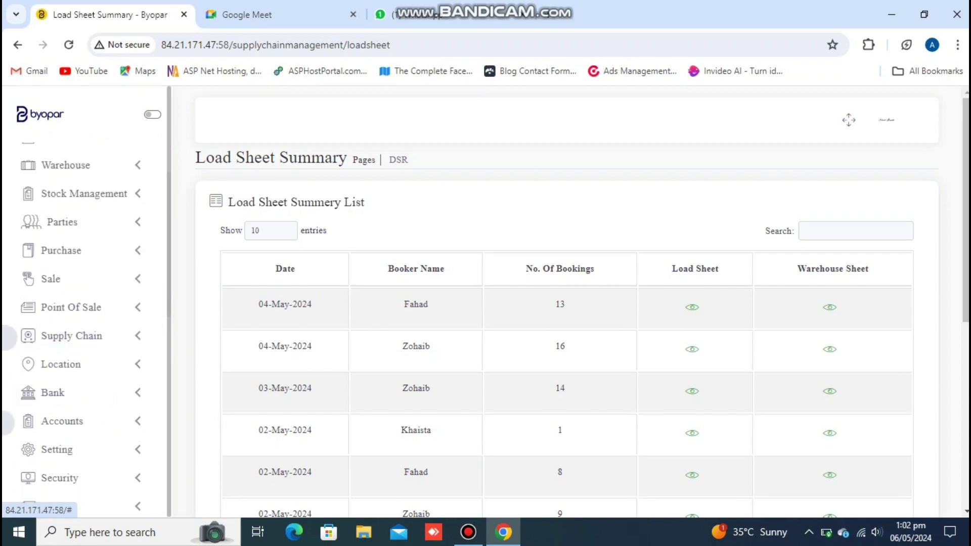
- Open the Account Sub Head list under Accounts and look through its entries
click(62, 422)
scroll(76, 449, down, 3)
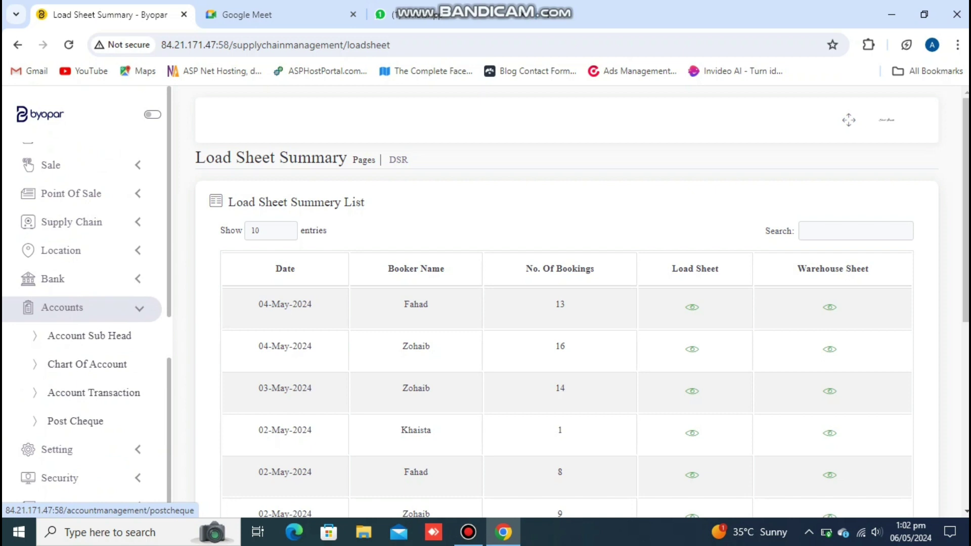
click(89, 336)
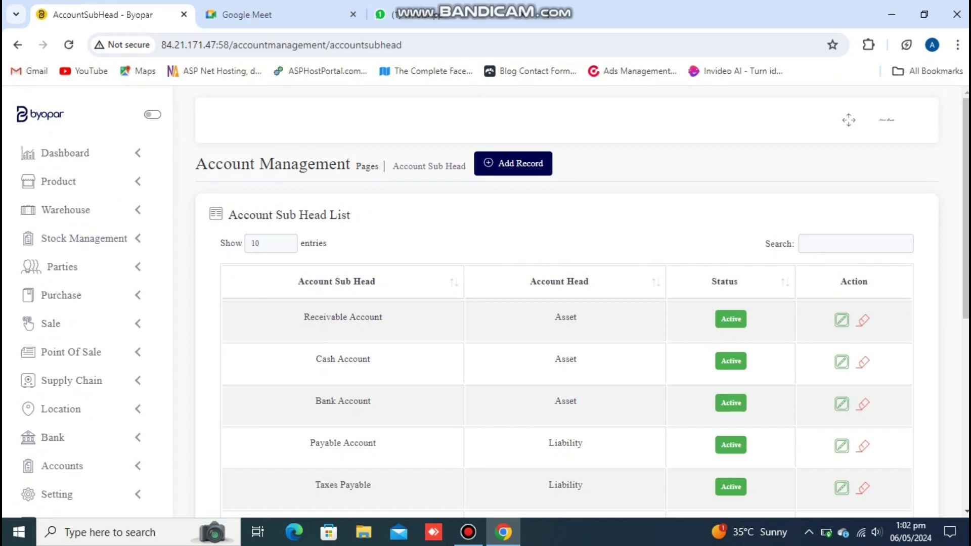
scroll(566, 303, down, 3)
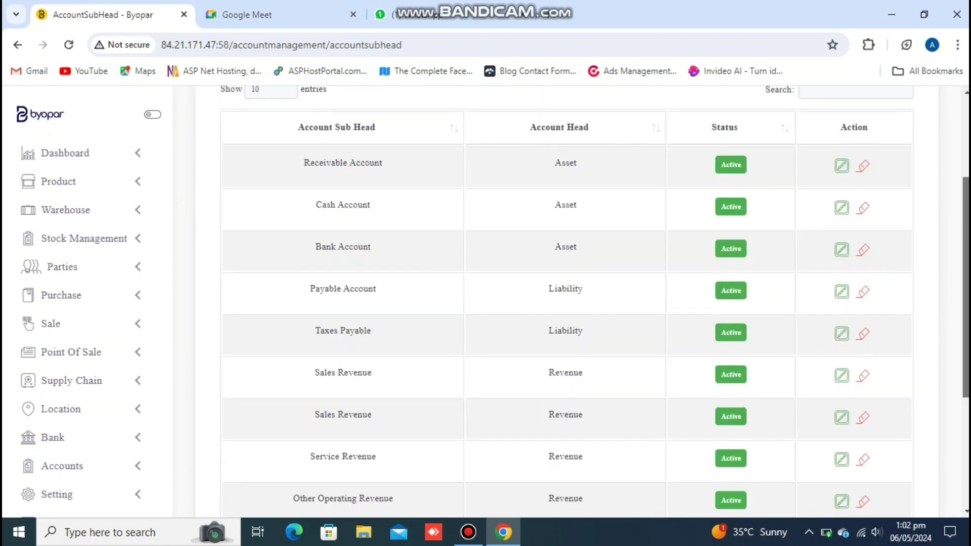
- Review the remaining entries of the Account Sub Head list with their account heads
scroll(566, 303, up, 1)
scroll(566, 304, down, 2)
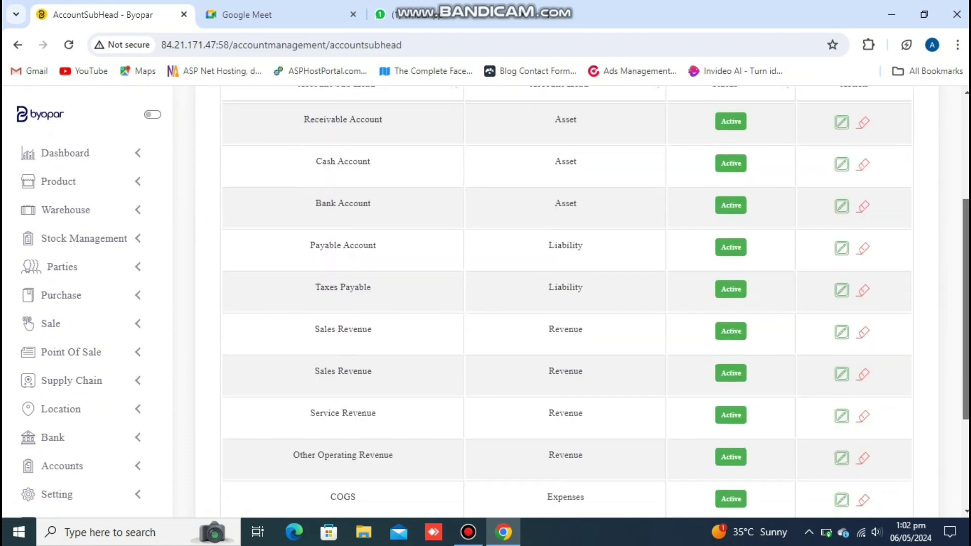
scroll(566, 304, down, 2)
scroll(566, 304, up, 6)
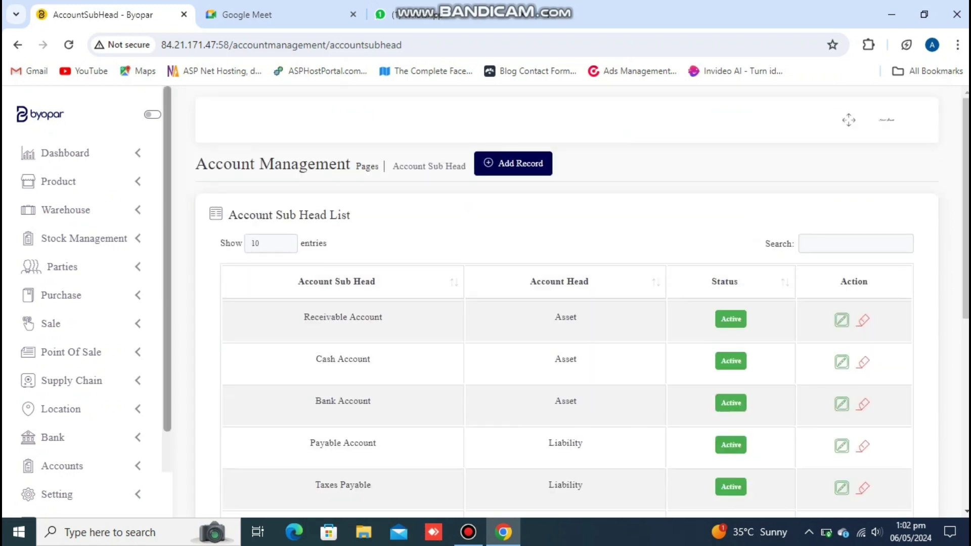
- Open the Account Transaction list under Accounts and look through its entries
scroll(50, 392, down, 1)
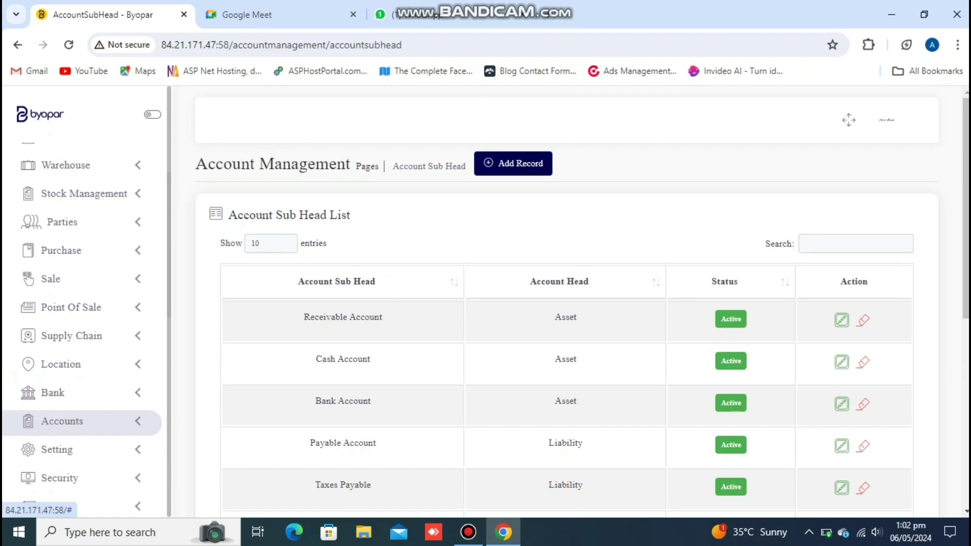
click(62, 421)
click(94, 506)
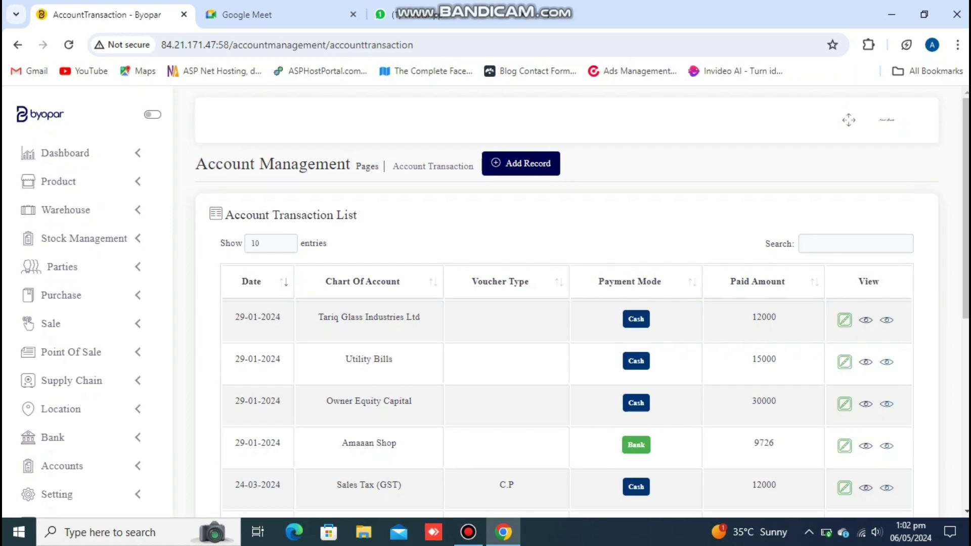
scroll(566, 303, down, 3)
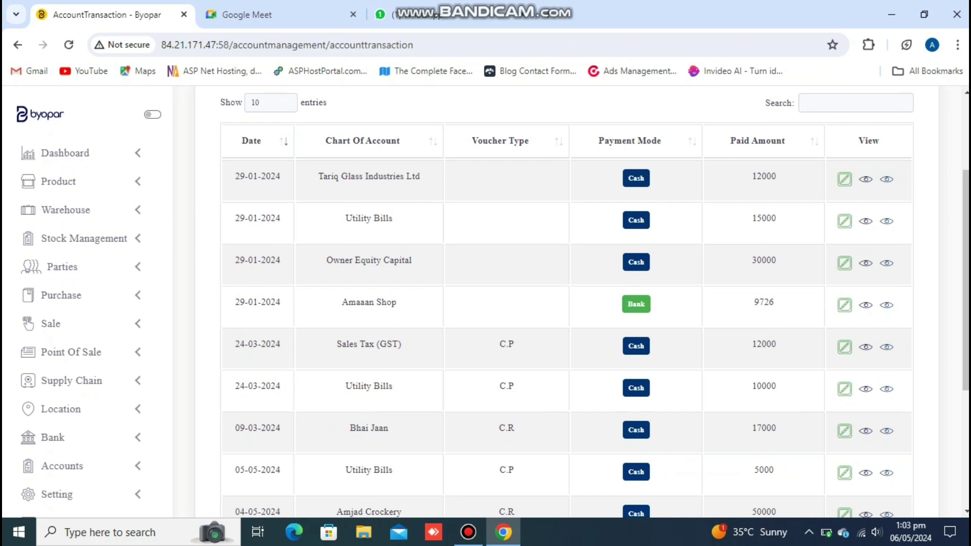
scroll(566, 304, up, 3)
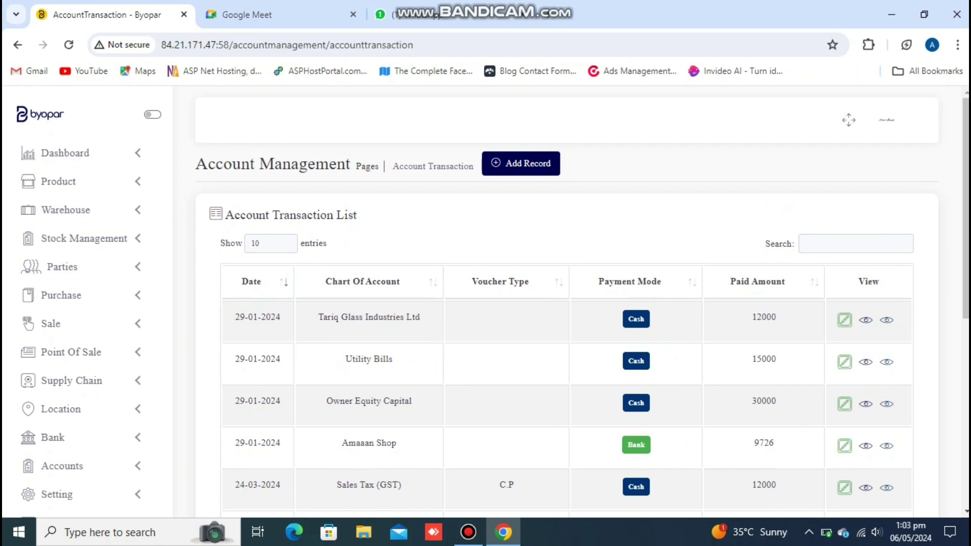
- Start a new account transaction record dated 06/05/2024 with the transaction type Payable
click(521, 164)
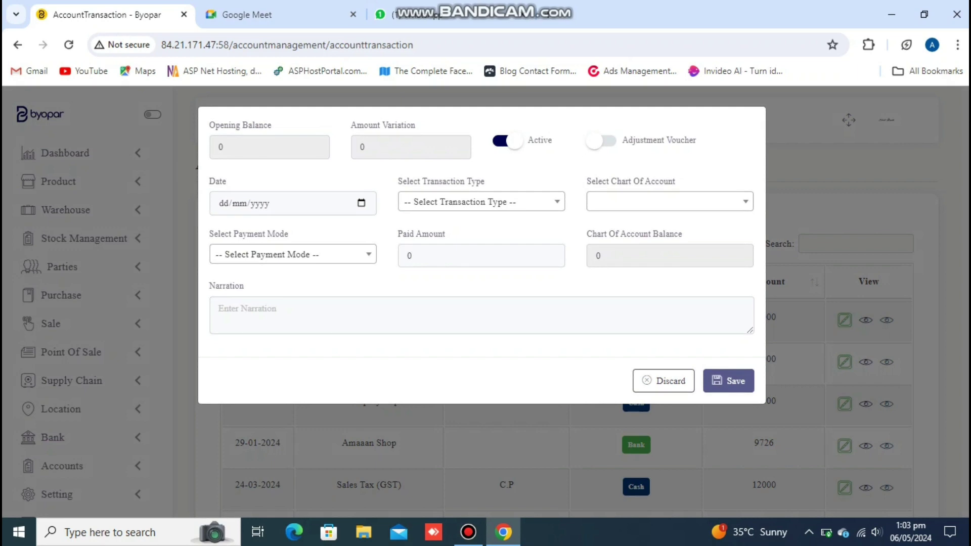
click(224, 203)
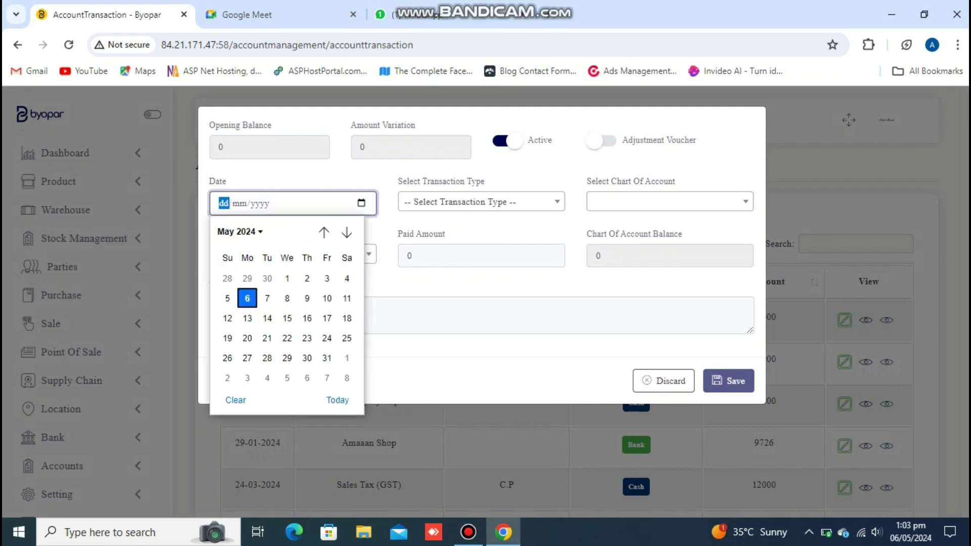
key(Return)
key(Return)
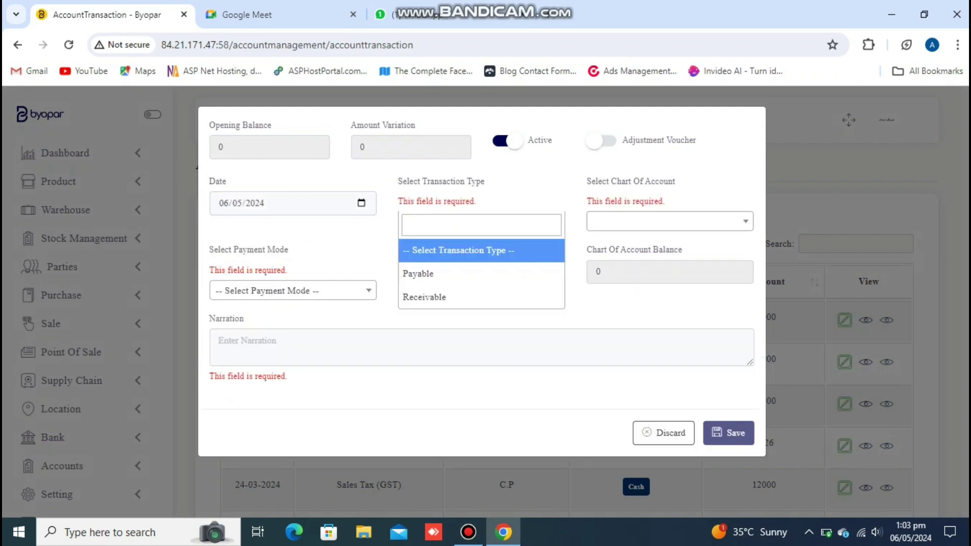
key(Down)
key(Return)
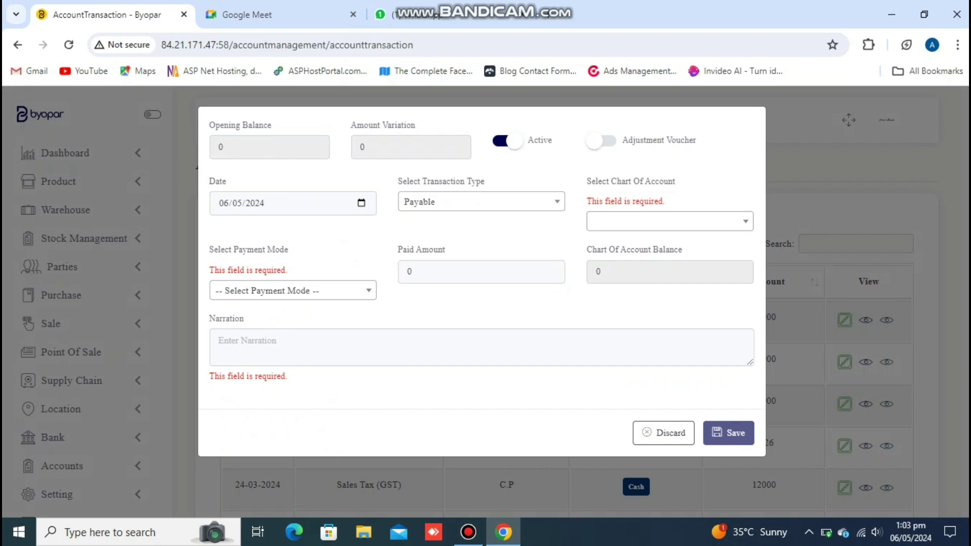
- Choose Tariq Glass Industries Ltd as the chart of account for the new transaction
key(Tab)
key(Return)
key(Down)
key(Down)
key(Down)
key(Up)
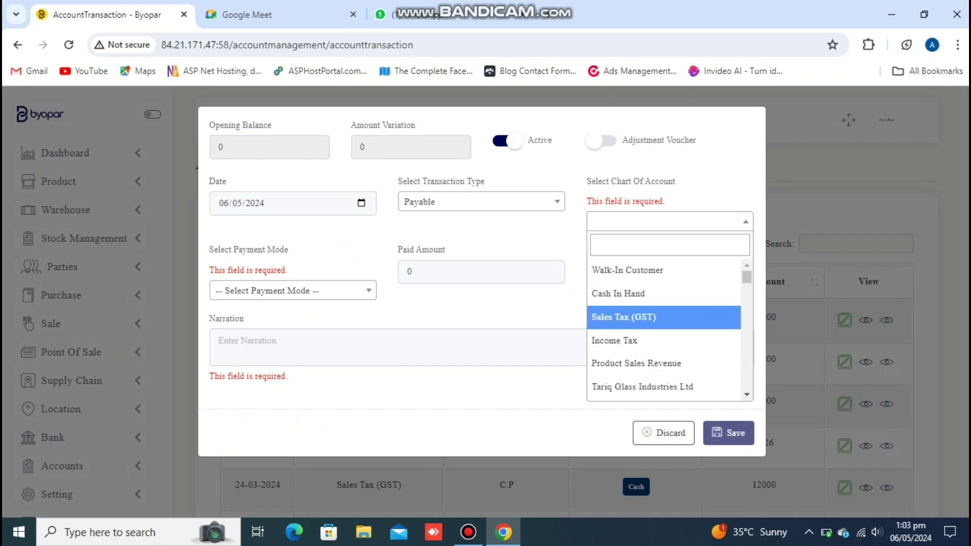
key(Down)
key(Down)
key(Down)
key(Return)
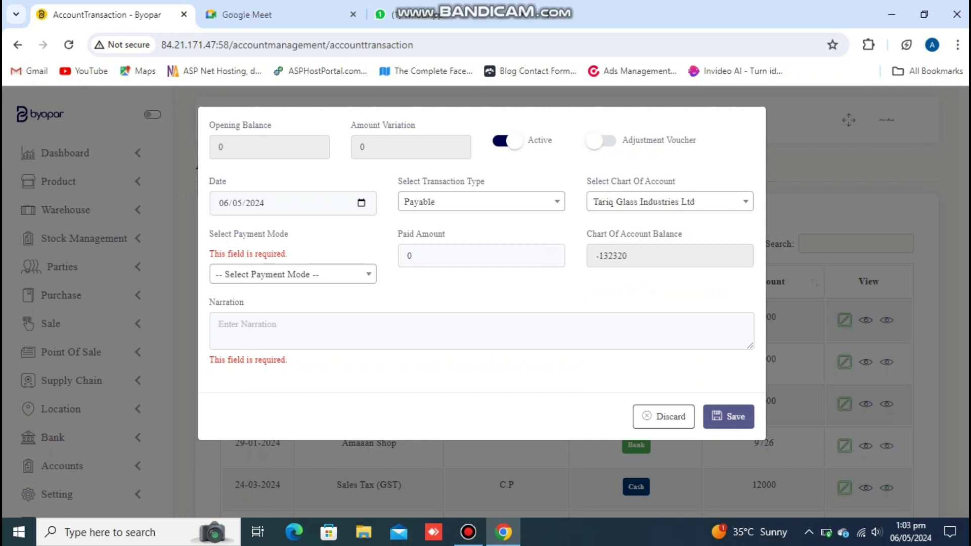
- Set the new transaction's payment mode to Cash
key(Return)
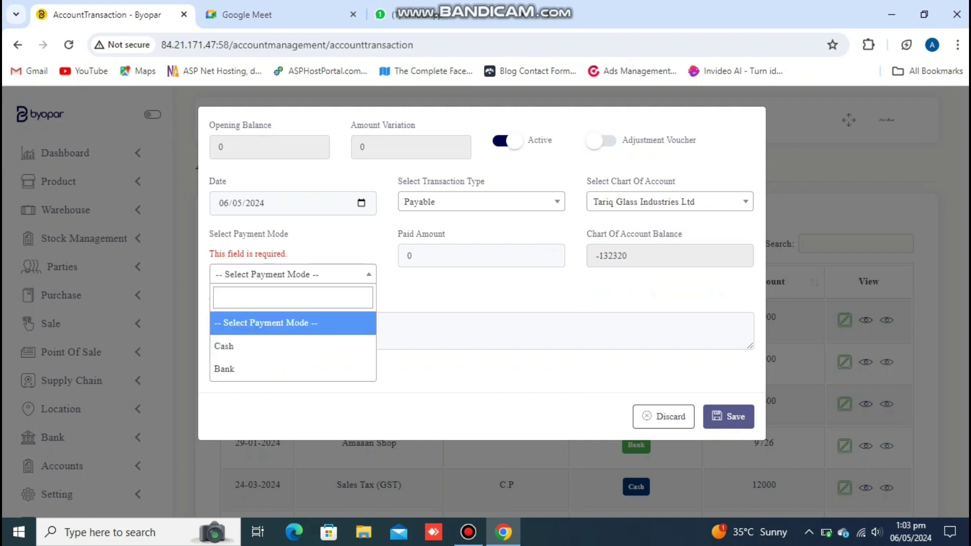
key(Down)
key(Down)
key(Up)
key(Return)
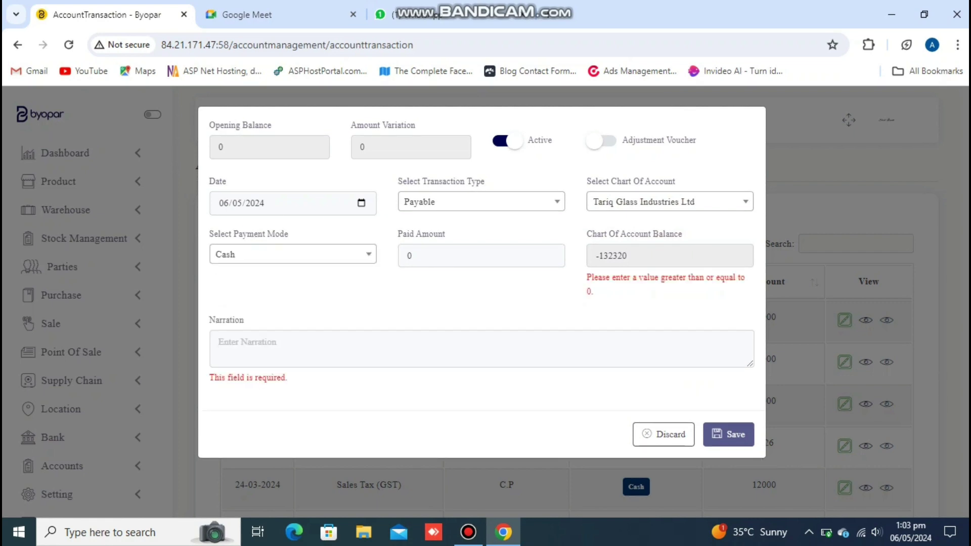
- Switch the transaction's payment mode to Bank and select a bank account for it
key(Return)
key(Down)
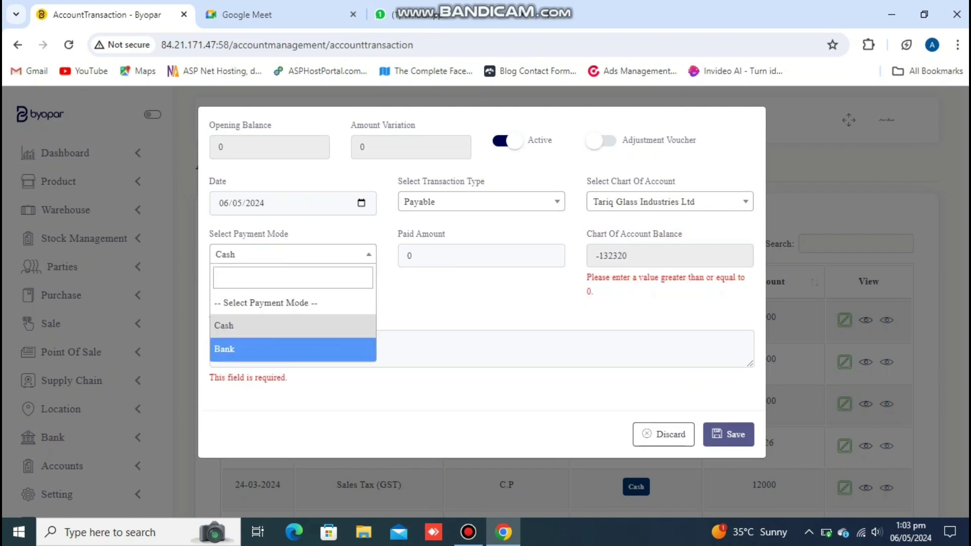
key(Return)
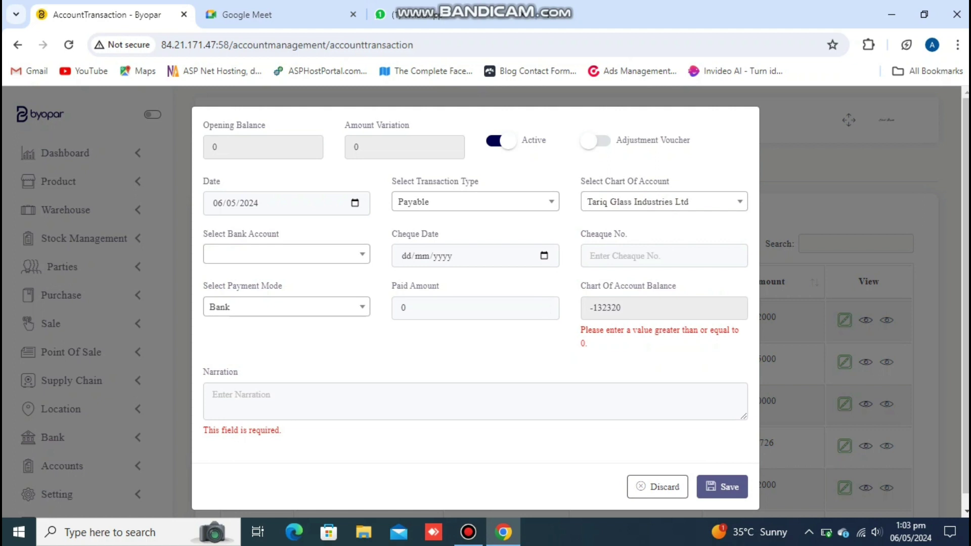
key(Return)
key(Return)
key(Tab)
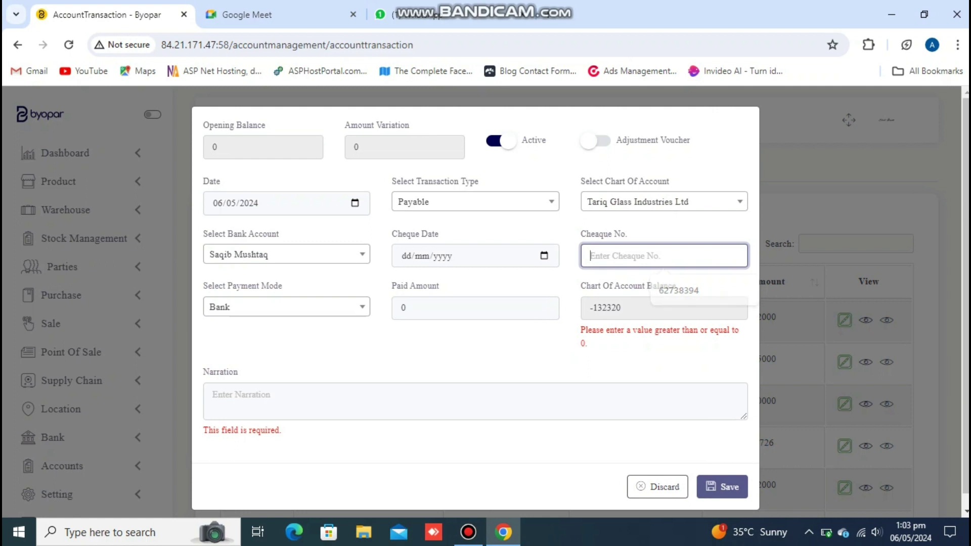
- Return the payment mode to Cash and discard the unsaved account transaction
key(Tab)
key(Up)
key(Return)
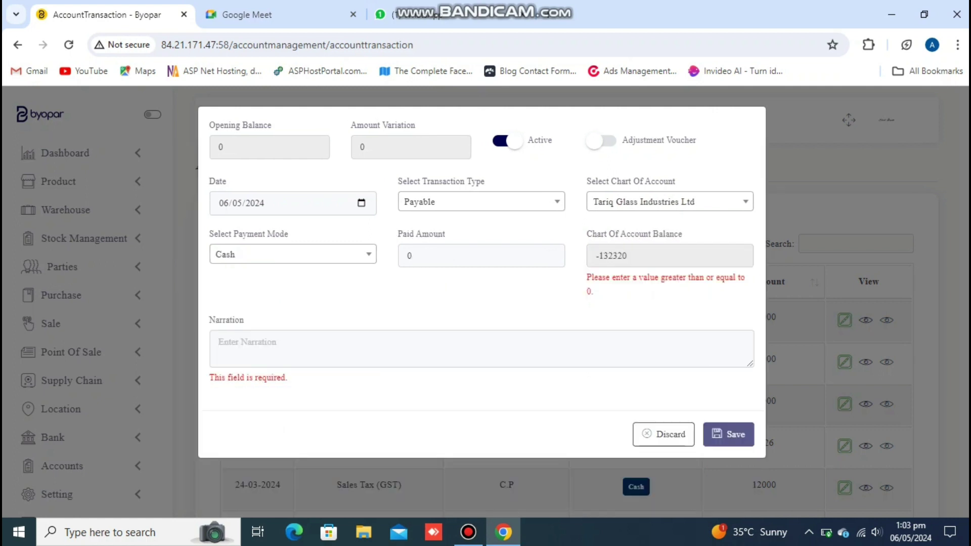
click(663, 434)
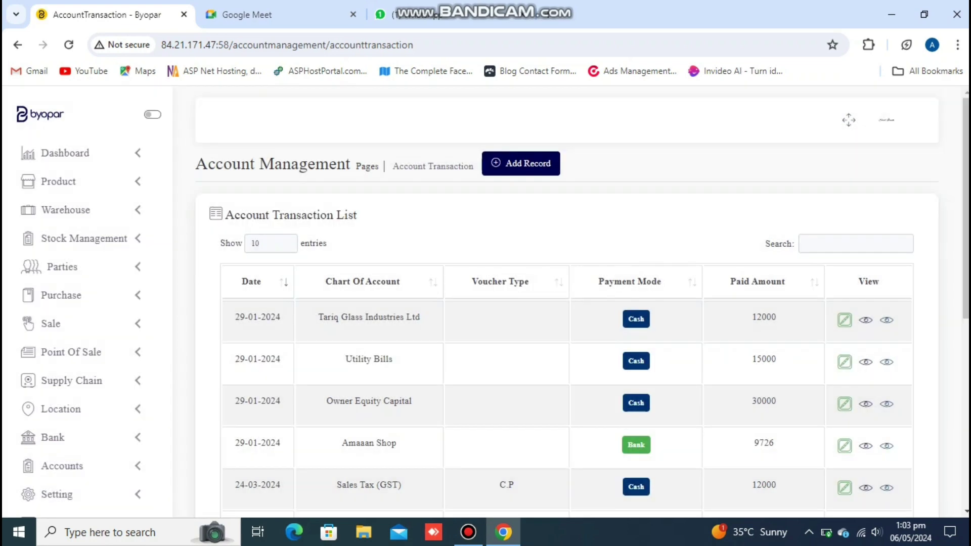
- Look through the pages available under Setting, from Company to Tax Rate, and collapse the group again
scroll(10, 409, down, 1)
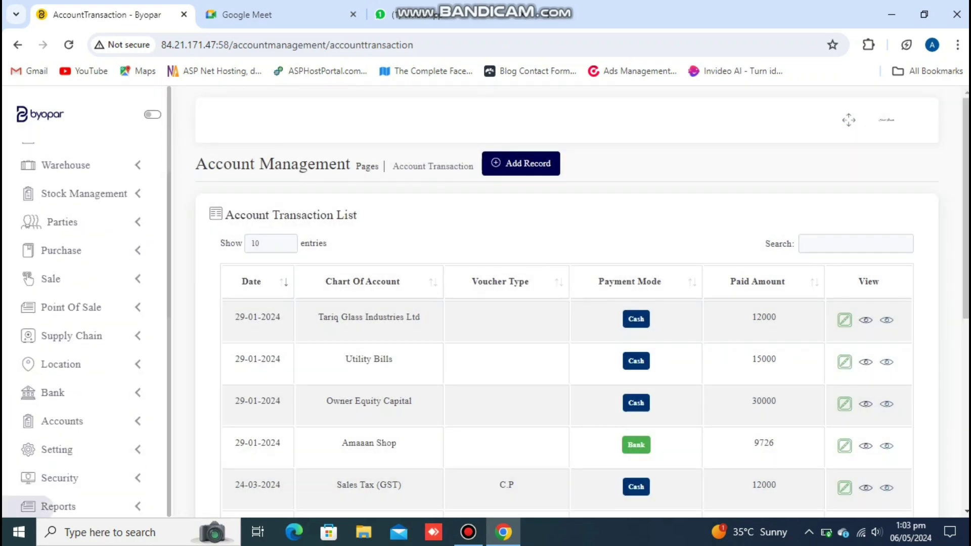
click(10, 449)
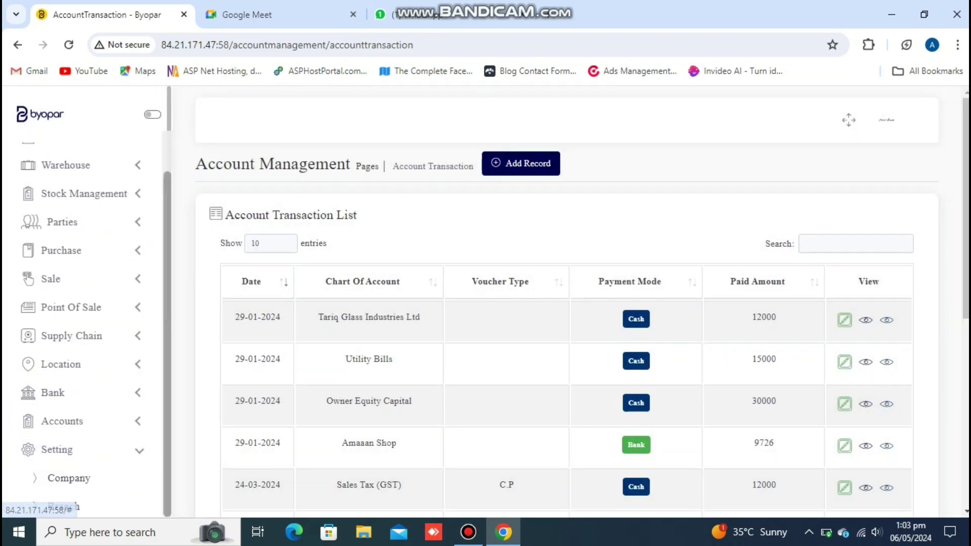
scroll(10, 449, down, 2)
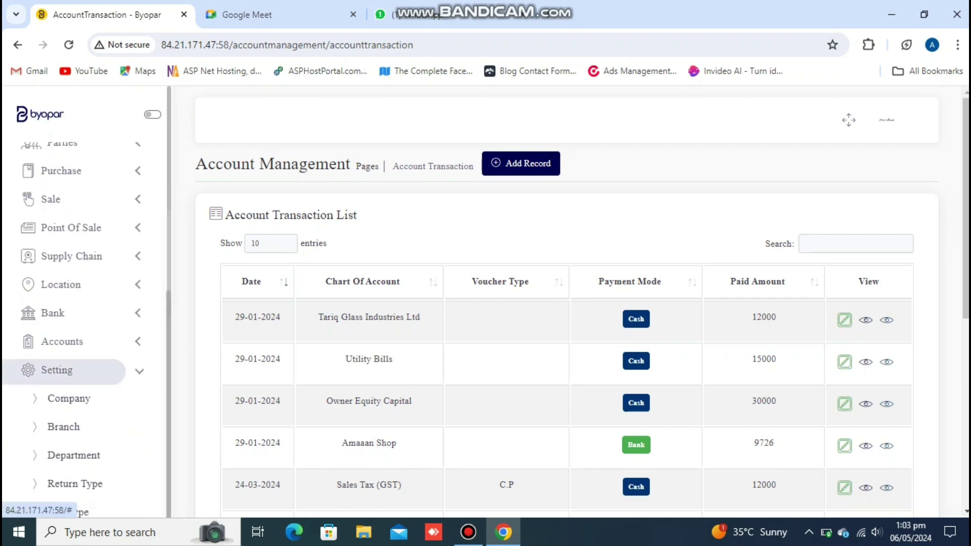
scroll(83, 329, down, 1)
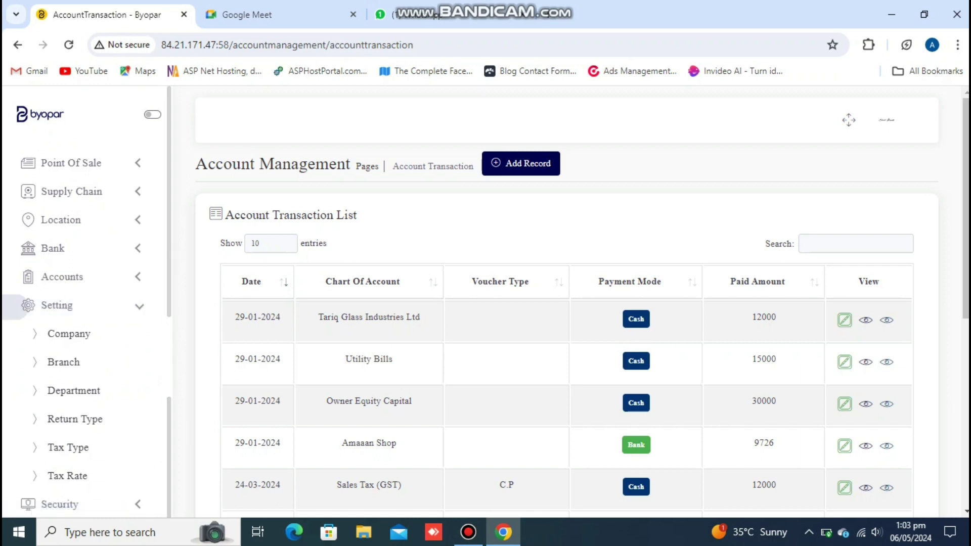
click(57, 305)
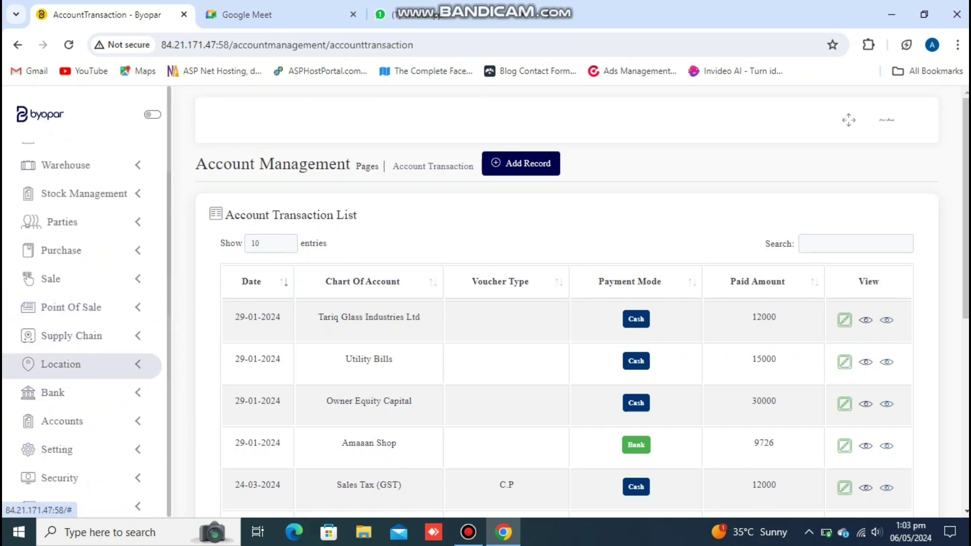
- Open the Role list under Security and review the roles and their descriptions
click(59, 477)
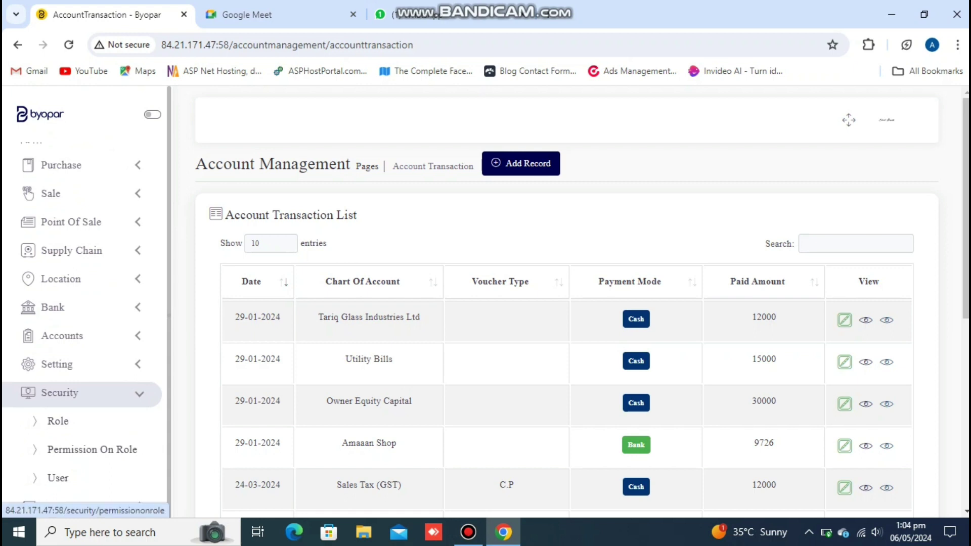
click(58, 420)
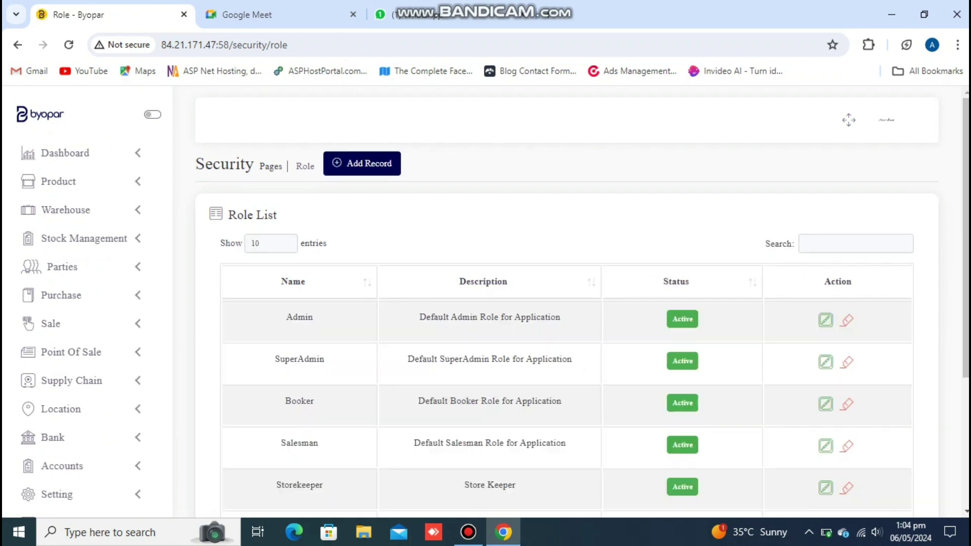
scroll(566, 303, down, 2)
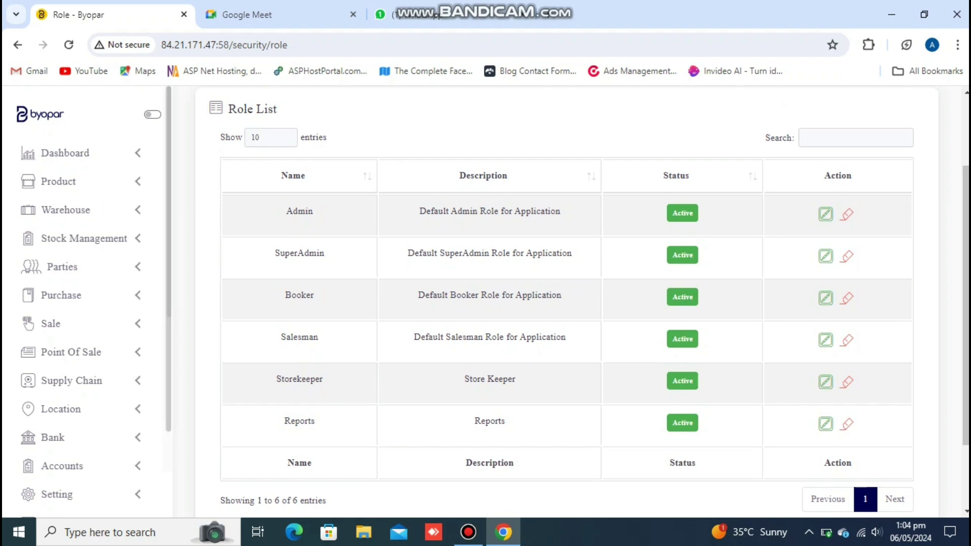
- Open the Permission On Role list under Security and look through its roles
scroll(61, 478, down, 1)
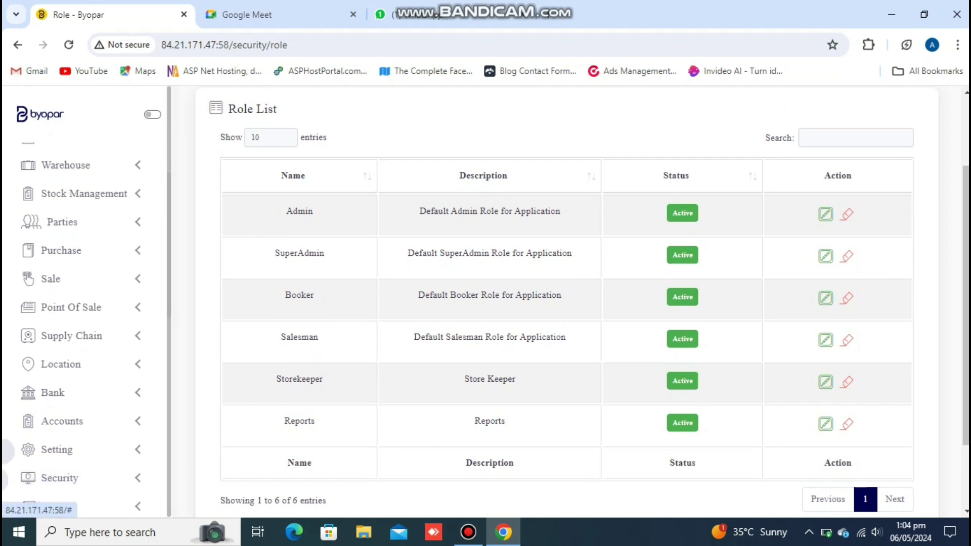
click(59, 478)
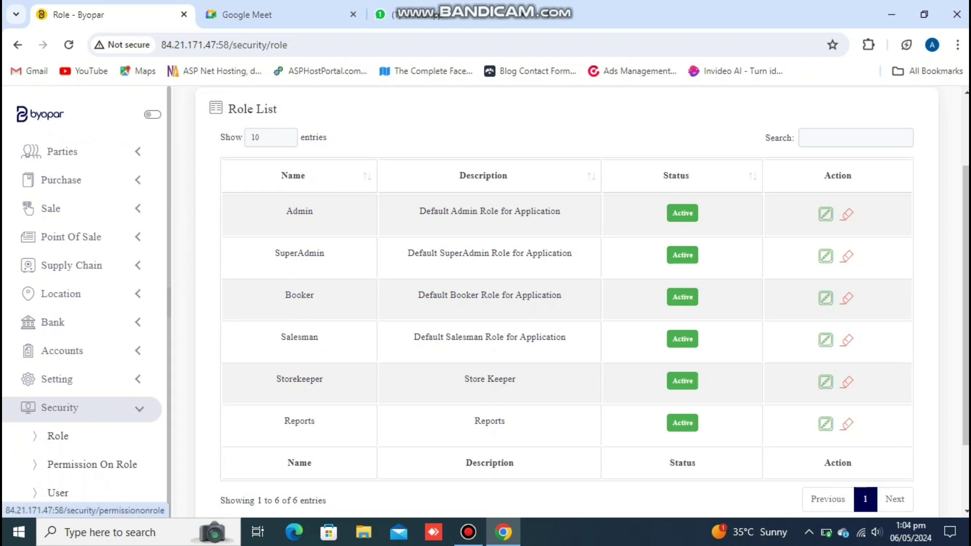
click(92, 464)
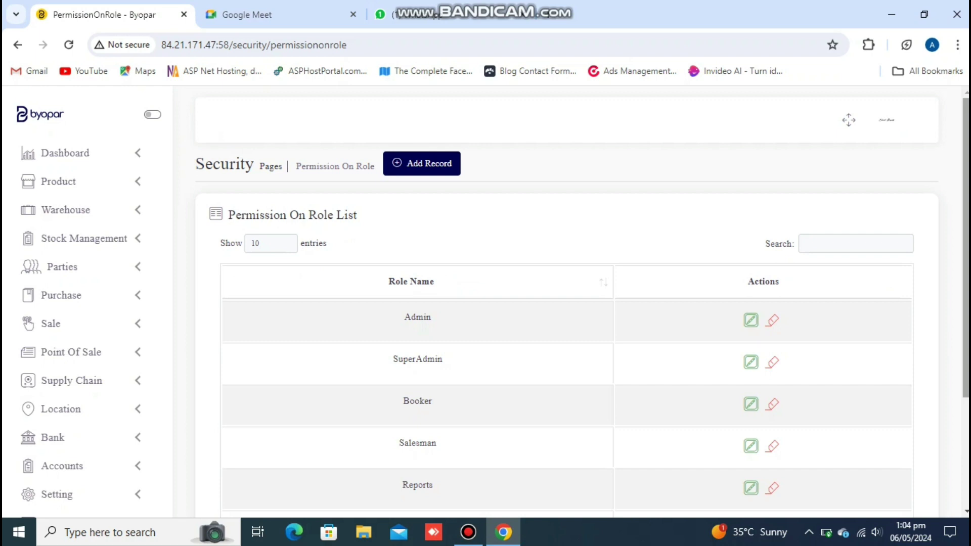
scroll(566, 303, down, 3)
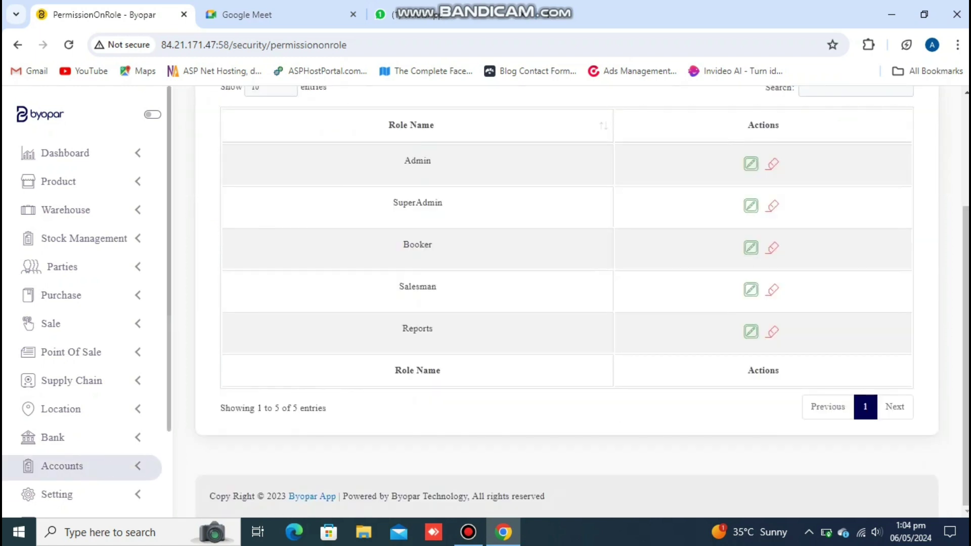
- Open the User list under Security and look through the registered users
click(62, 465)
scroll(81, 354, down, 2)
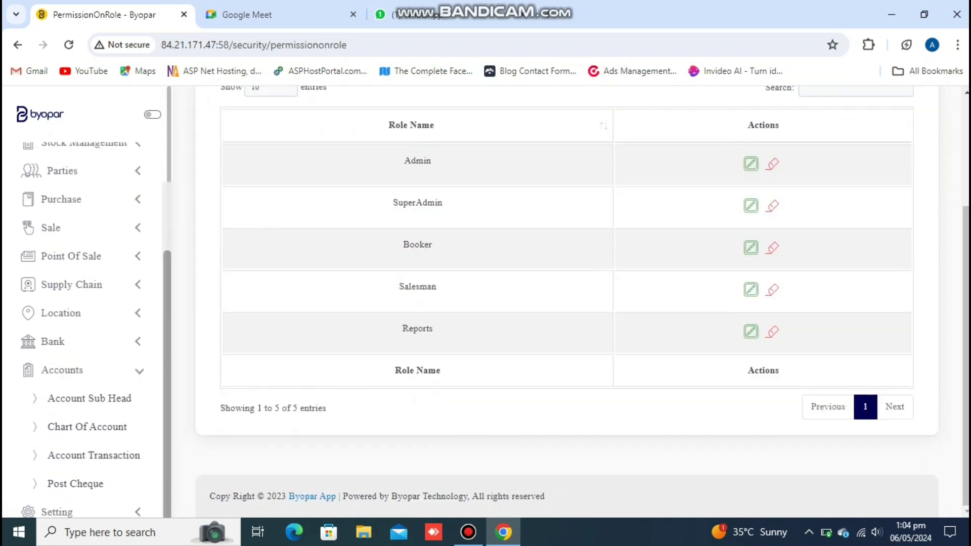
scroll(81, 304, down, 1)
click(59, 496)
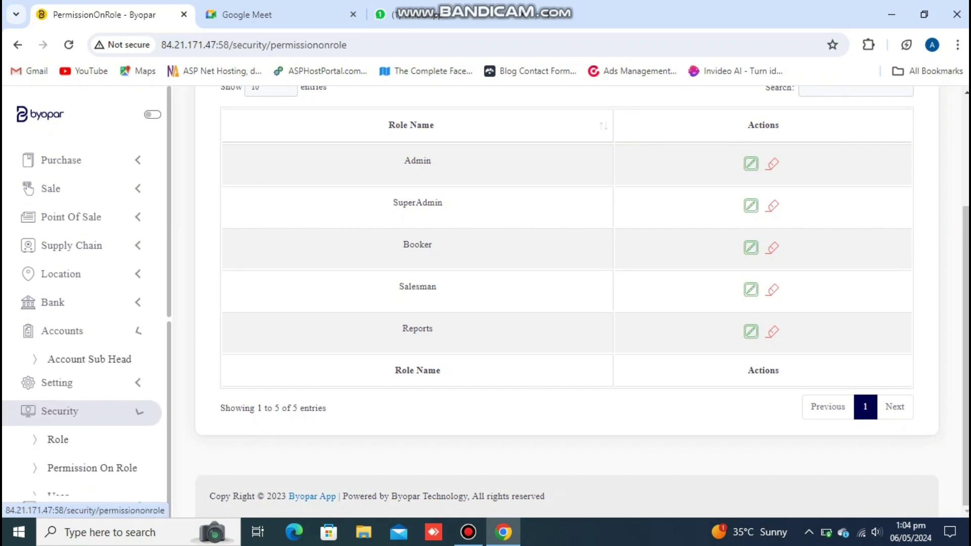
click(57, 478)
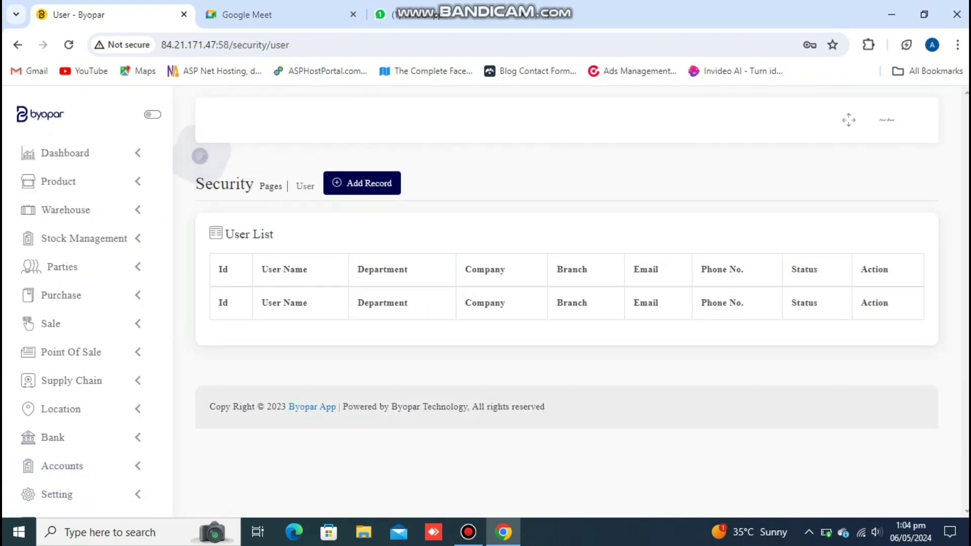
scroll(581, 302, down, 2)
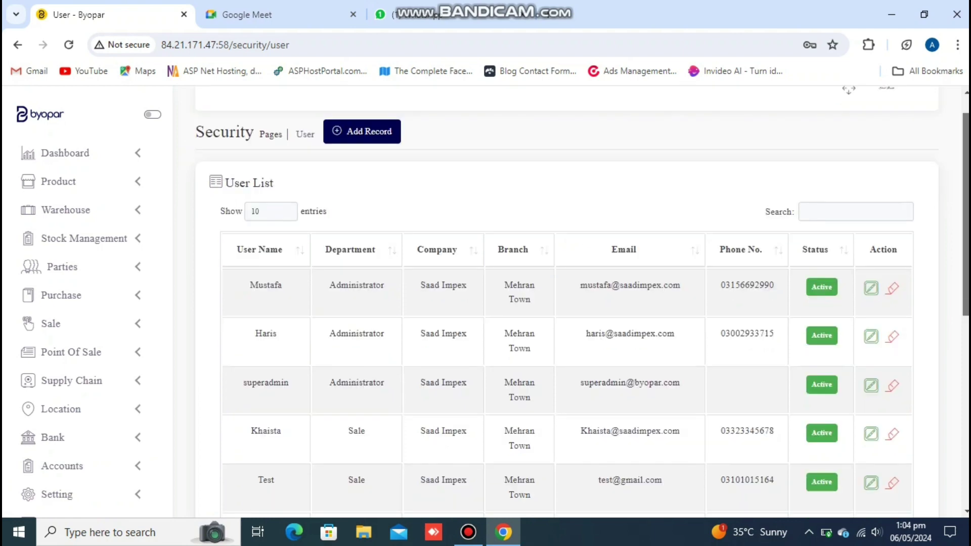
- Open the first user's record from the User list, try its active status switch, and discard the edit form
scroll(581, 302, down, 4)
scroll(581, 303, up, 3)
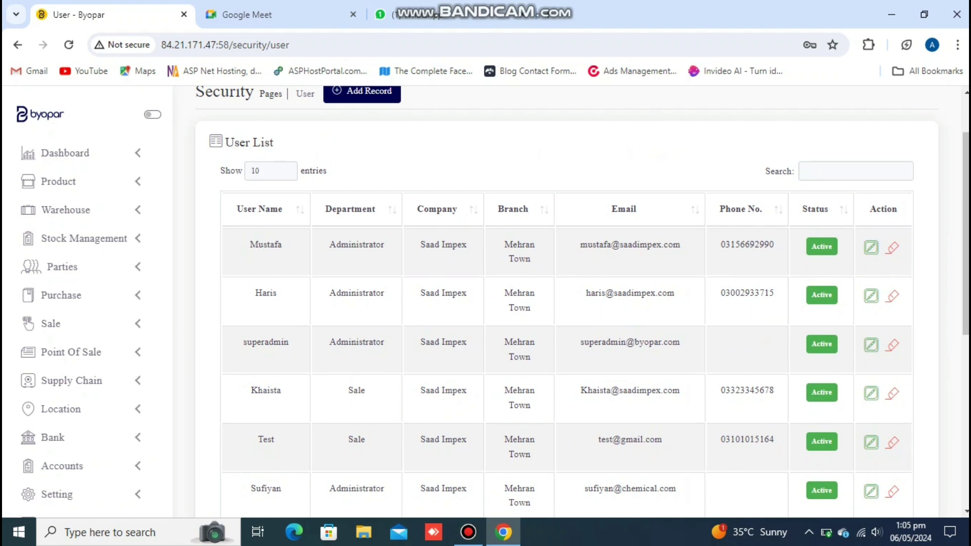
click(870, 247)
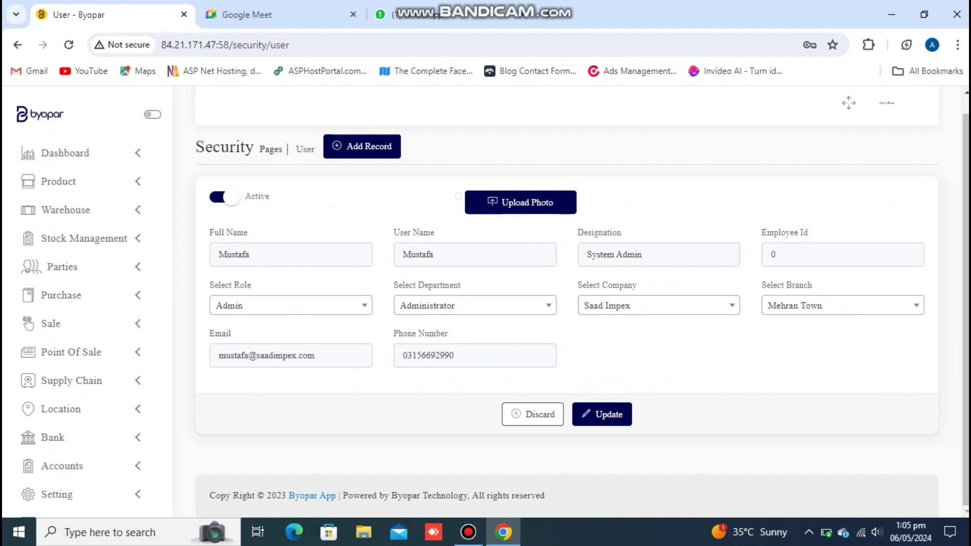
click(224, 197)
click(225, 197)
click(533, 414)
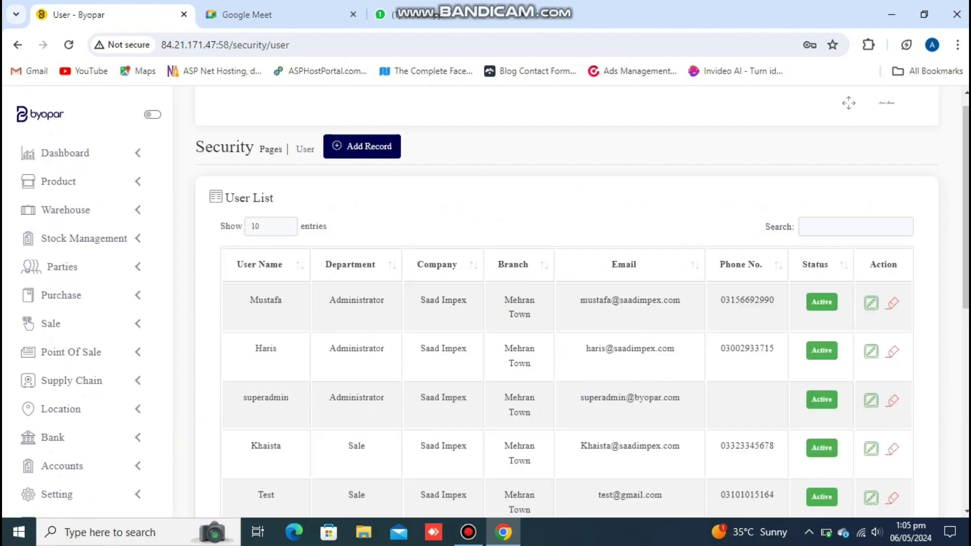
- Open the Reports page and expand the Account, Sale, and Purchase & Stock report groups to view their available reports
scroll(81, 404, down, 1)
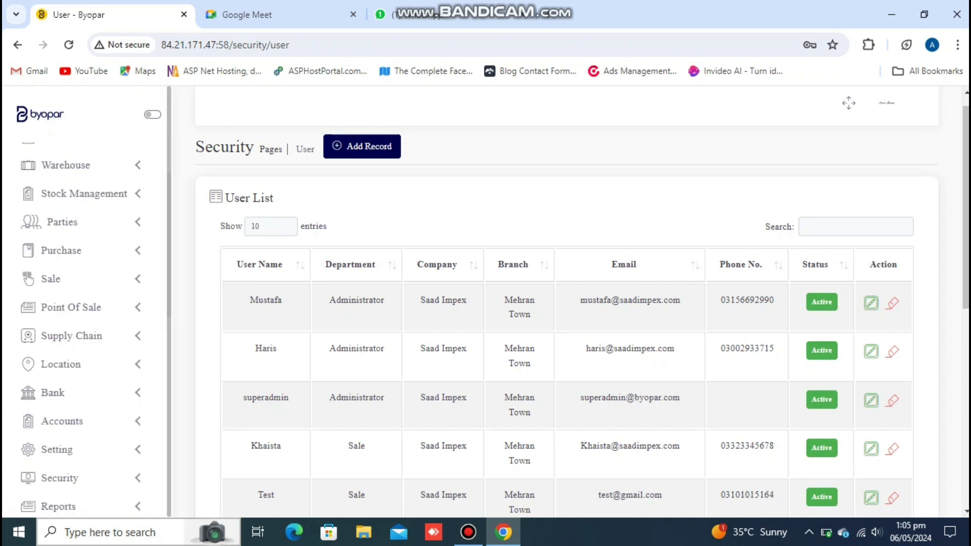
click(59, 506)
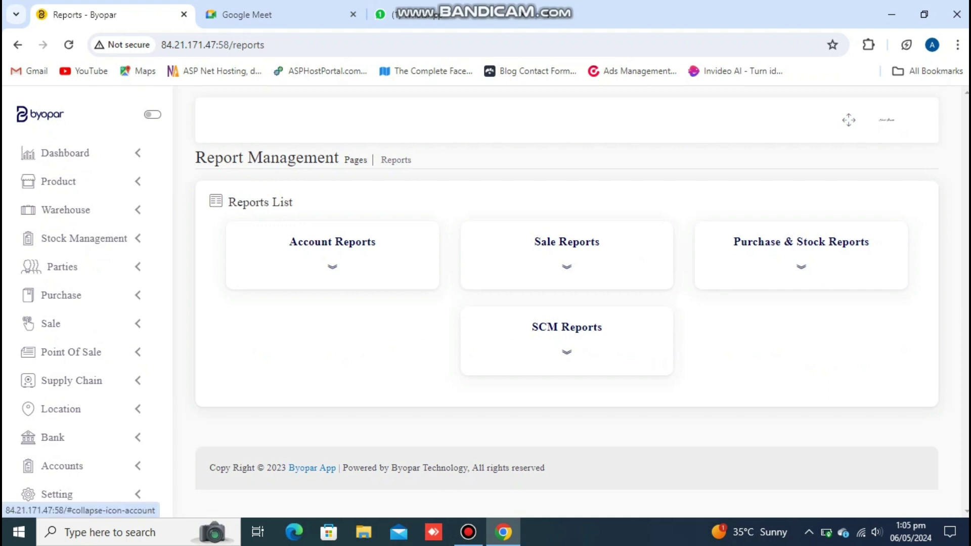
click(332, 267)
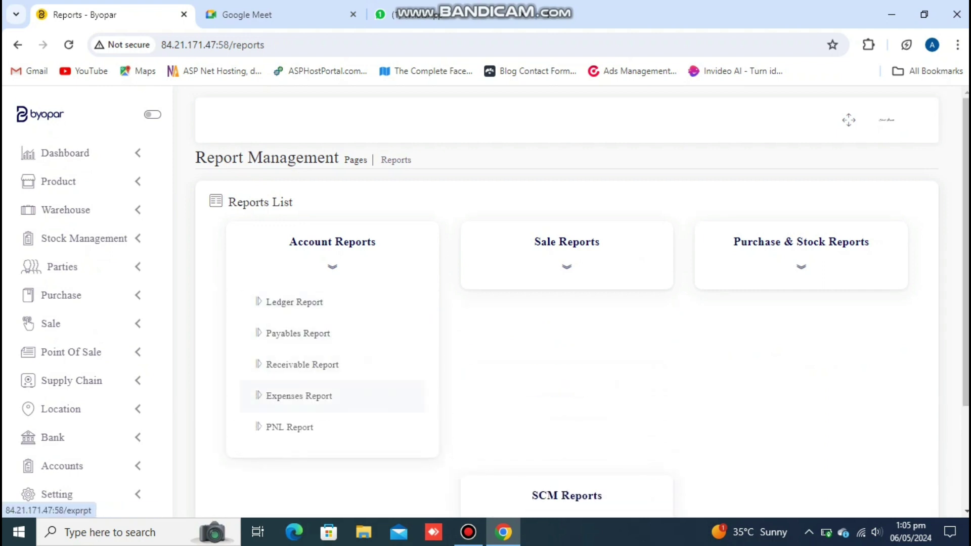
click(541, 302)
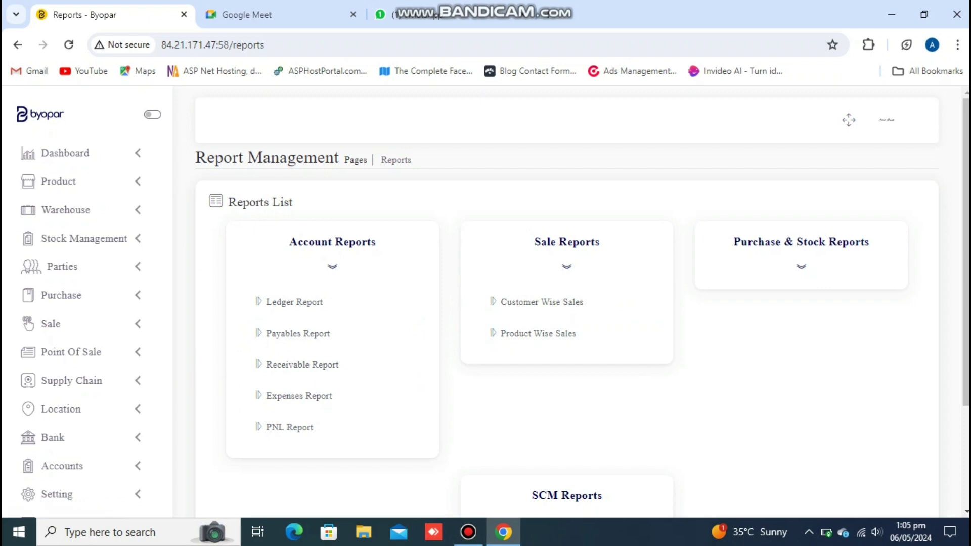
click(801, 267)
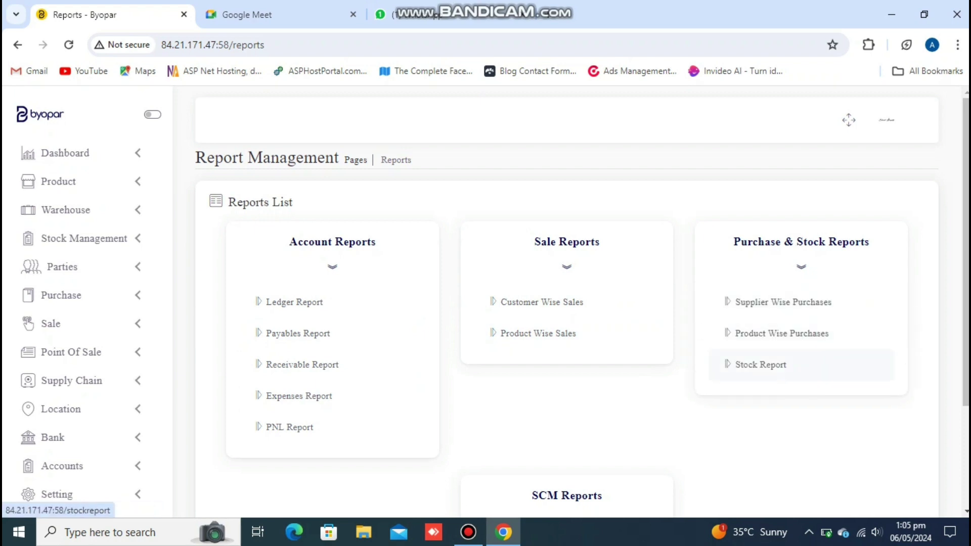
- Open the Stock Report and filter it by category Crockery and warehouse Mehran Town, dismissing the low battery notice
click(760, 363)
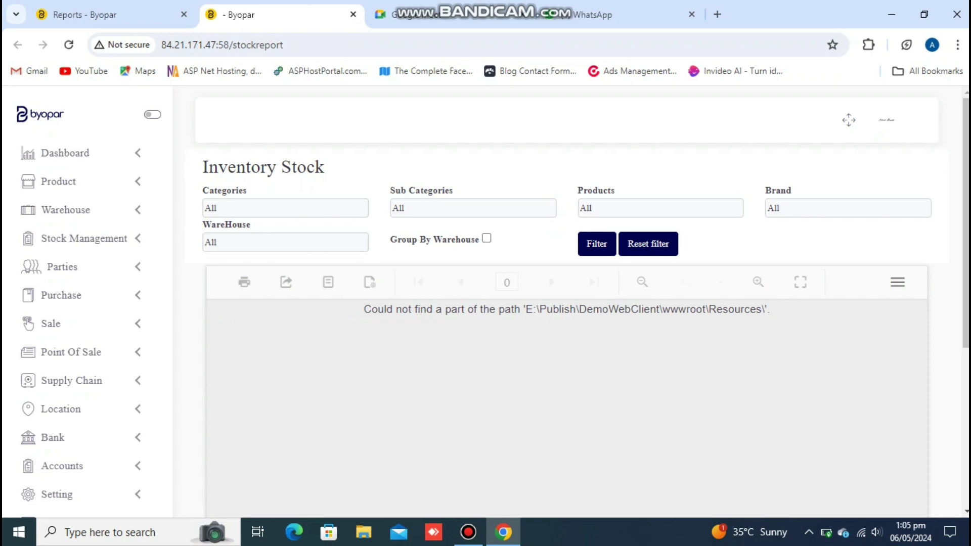
click(285, 208)
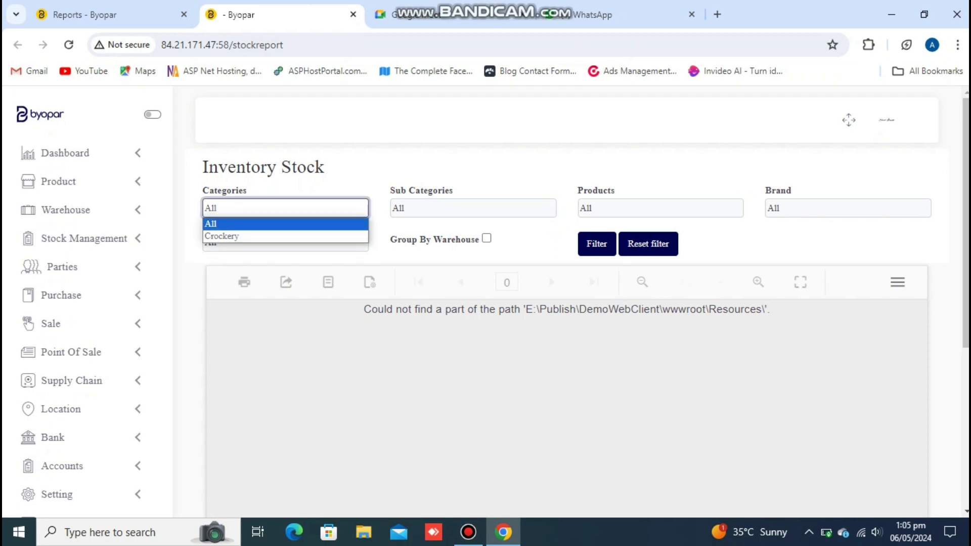
click(285, 247)
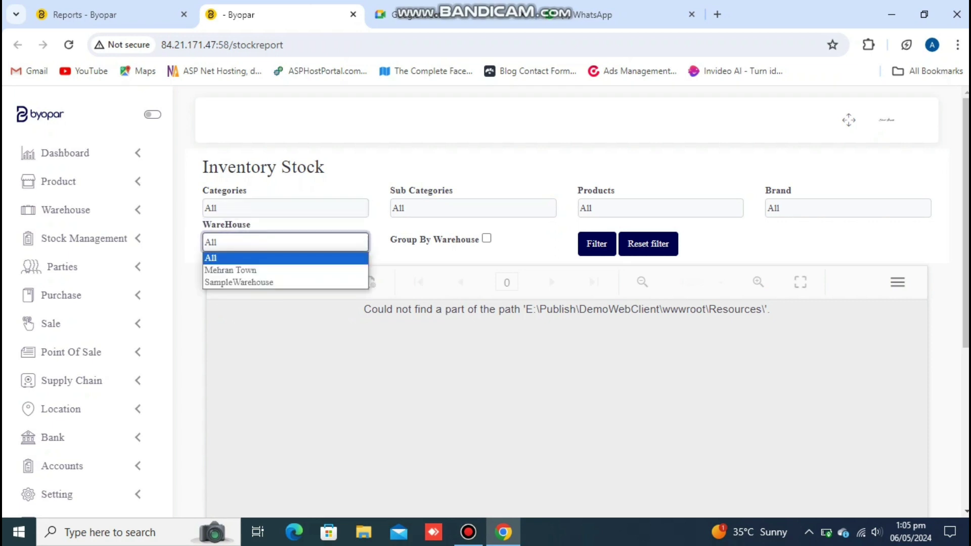
click(285, 258)
click(285, 208)
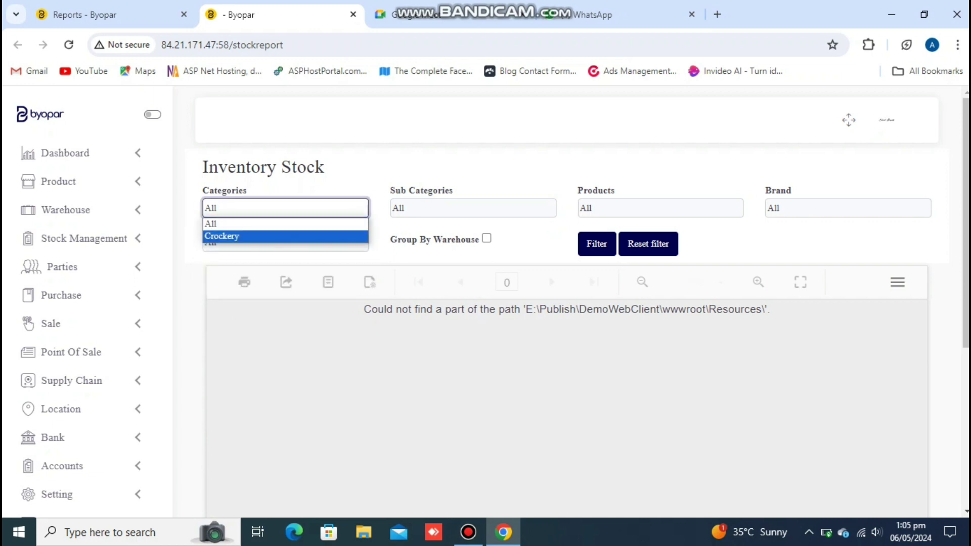
click(222, 236)
click(286, 242)
click(223, 271)
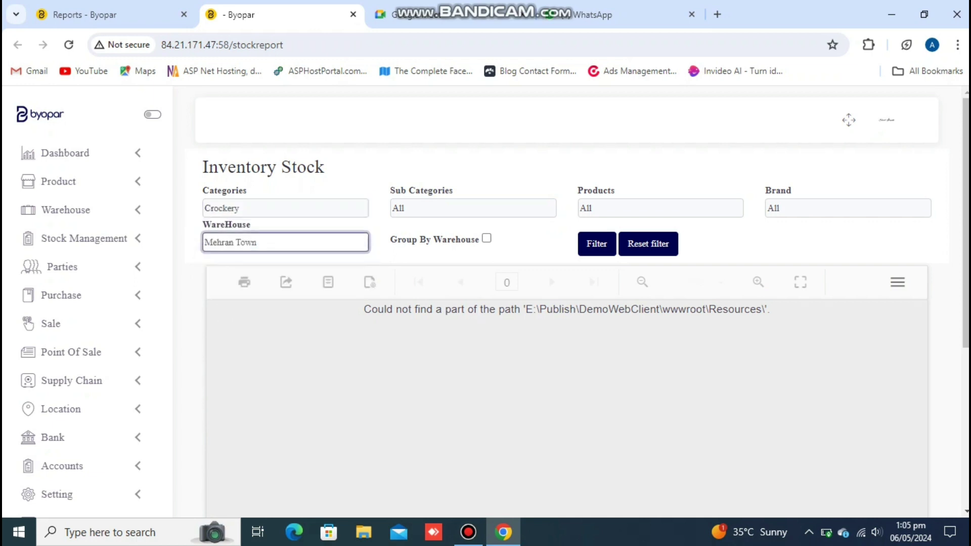
click(597, 243)
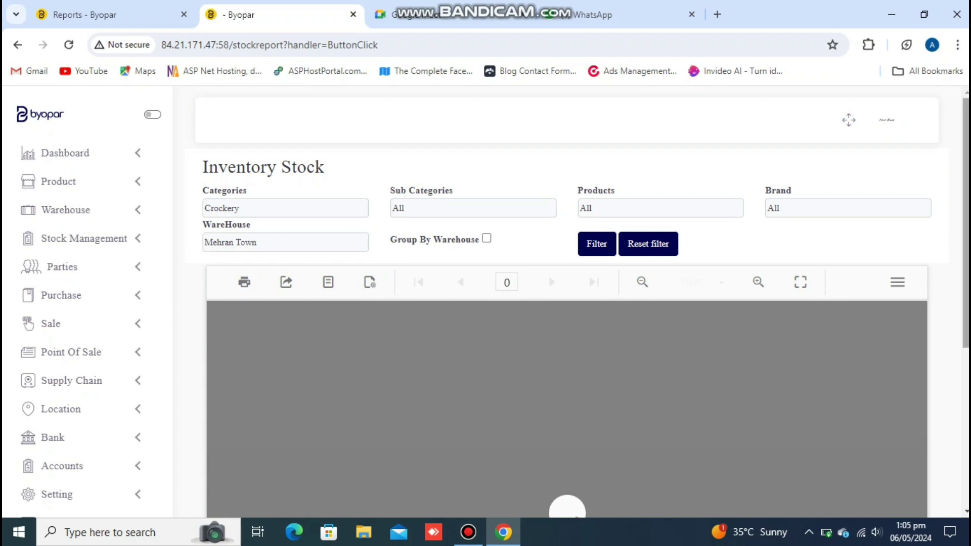
scroll(566, 303, down, 3)
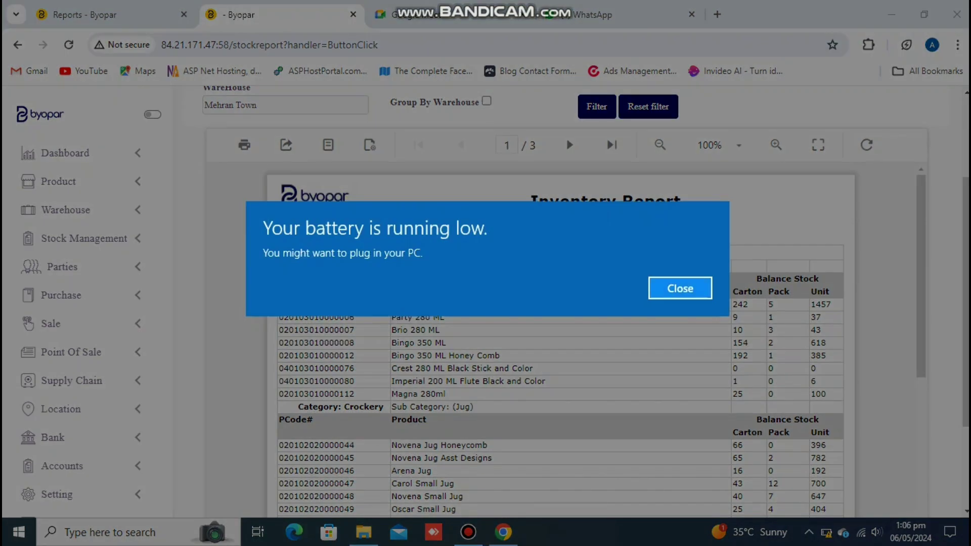
key(Return)
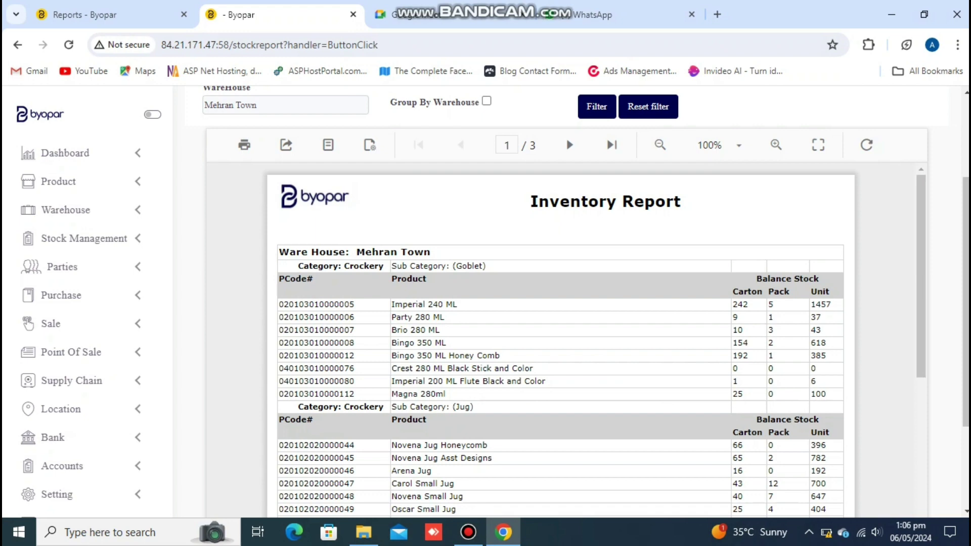
- Filter the inventory report by brand Lush and look through the products and balance stock it lists
scroll(585, 304, up, 2)
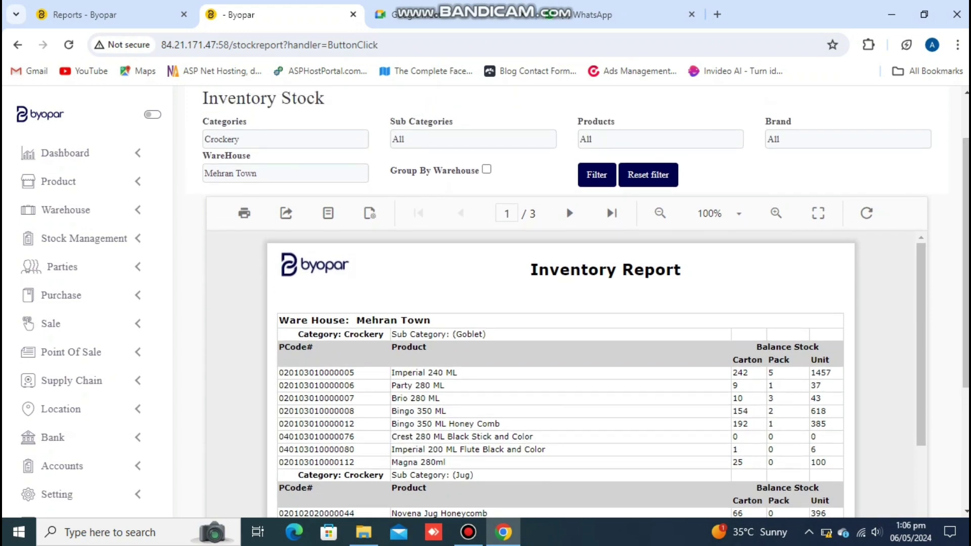
click(847, 140)
click(776, 167)
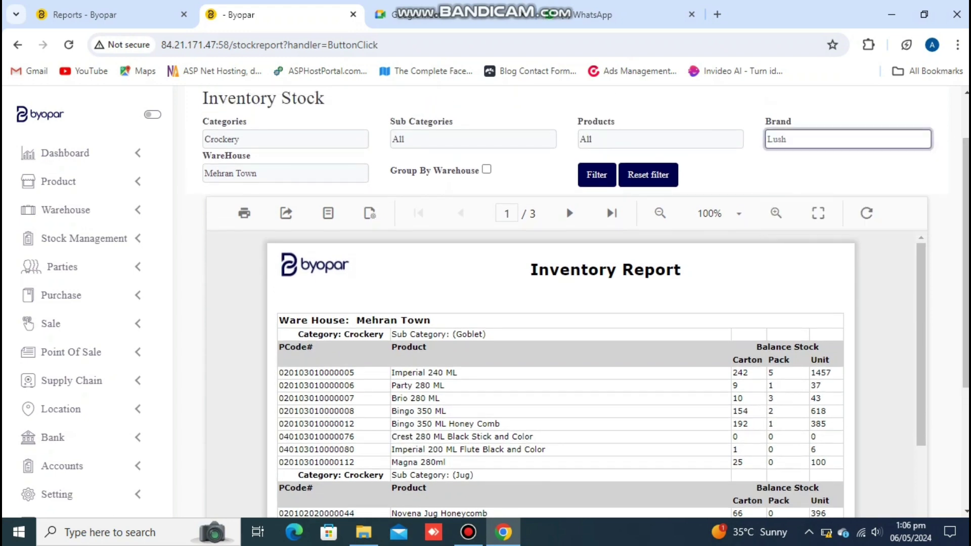
click(596, 174)
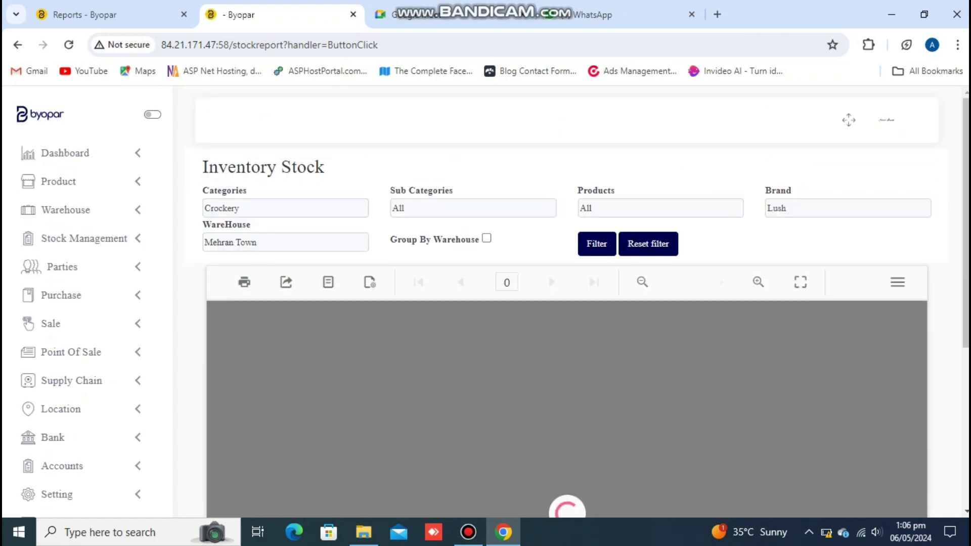
scroll(577, 303, down, 3)
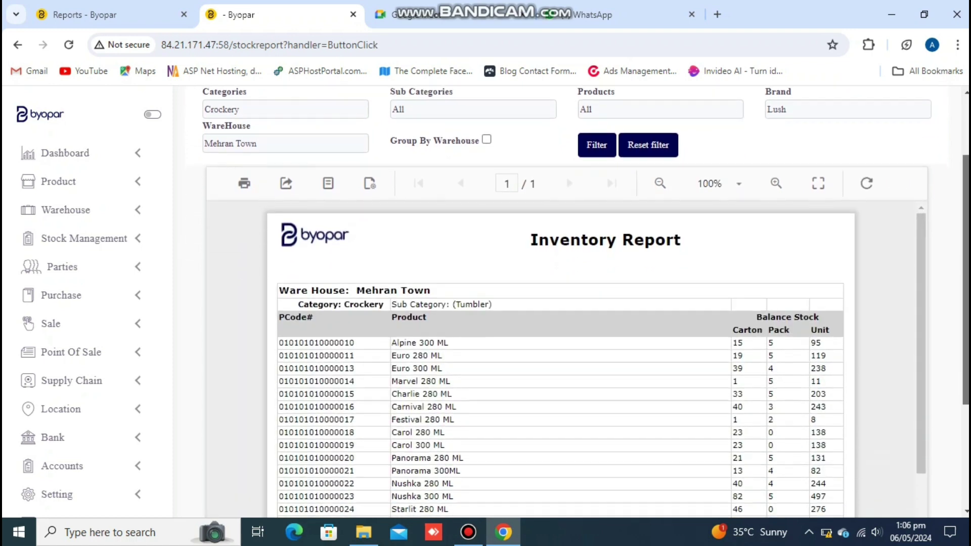
scroll(566, 303, down, 1)
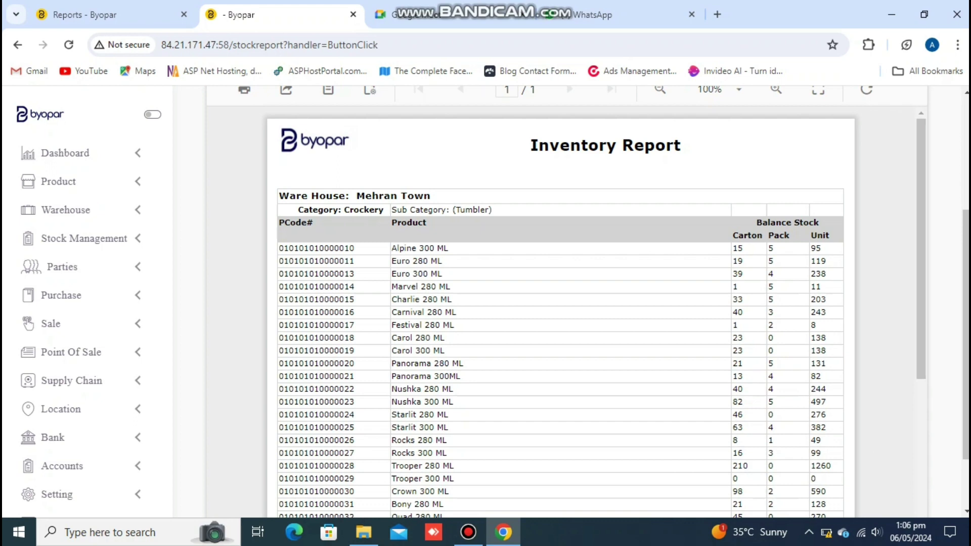
scroll(556, 314, down, 4)
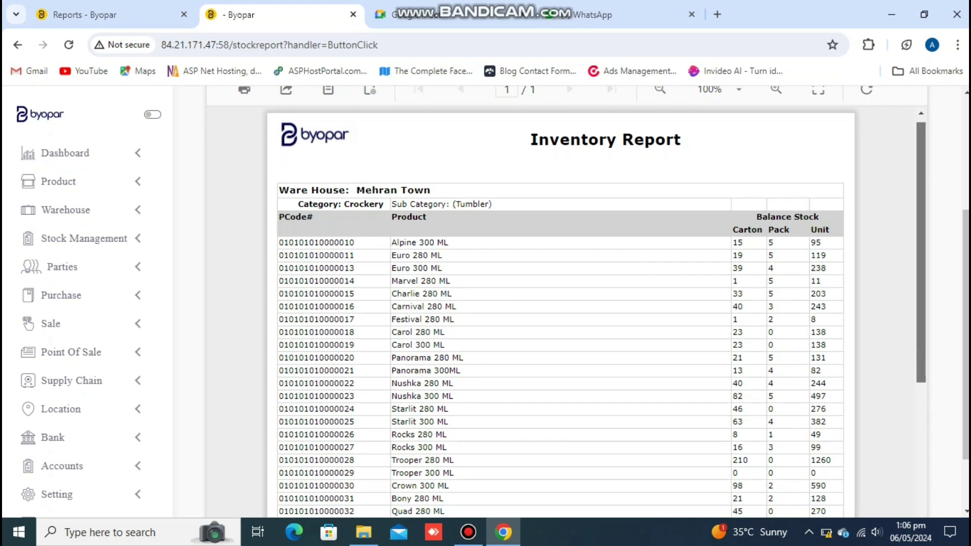
scroll(556, 313, down, 1)
scroll(557, 313, up, 5)
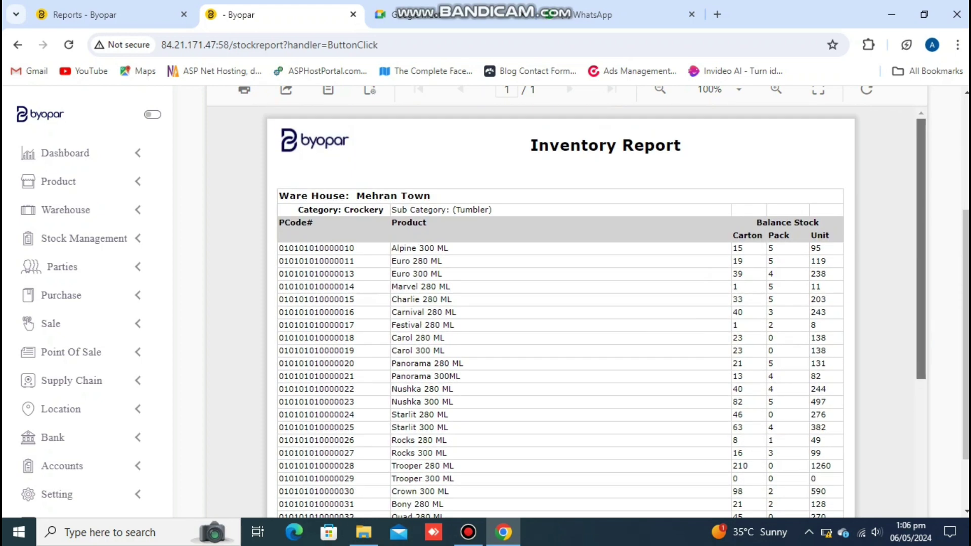
scroll(566, 303, up, 3)
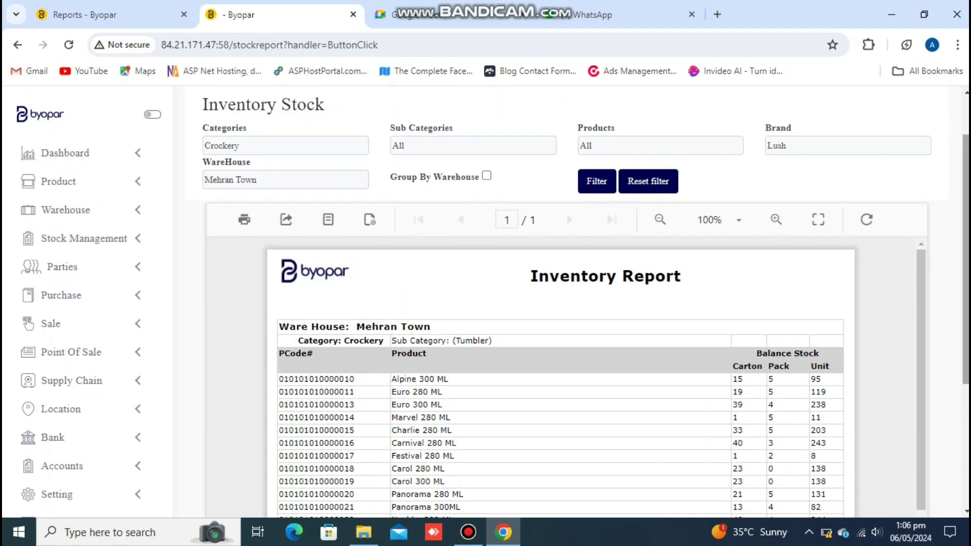
- Set the brand filter back to All and filter the inventory report by product Crest 300 ML
click(847, 145)
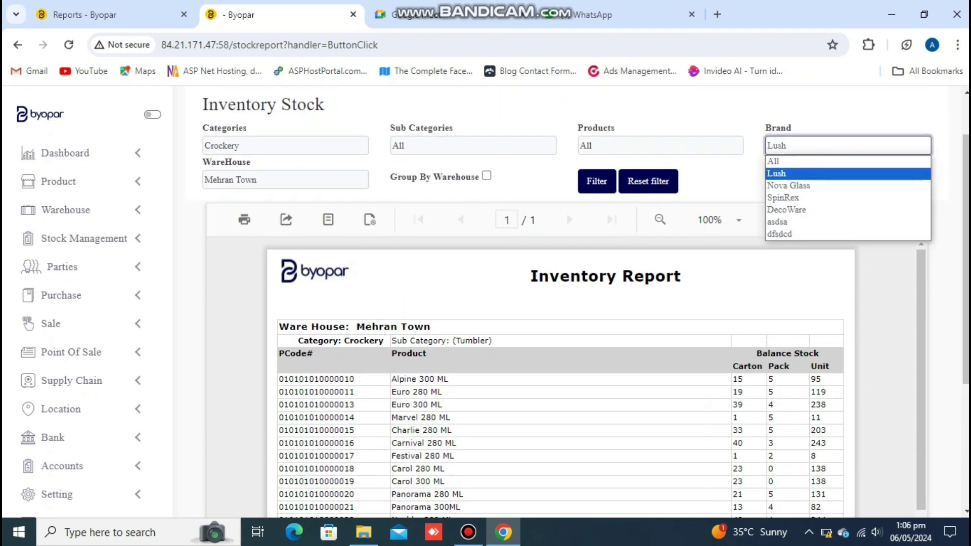
key(Escape)
click(847, 145)
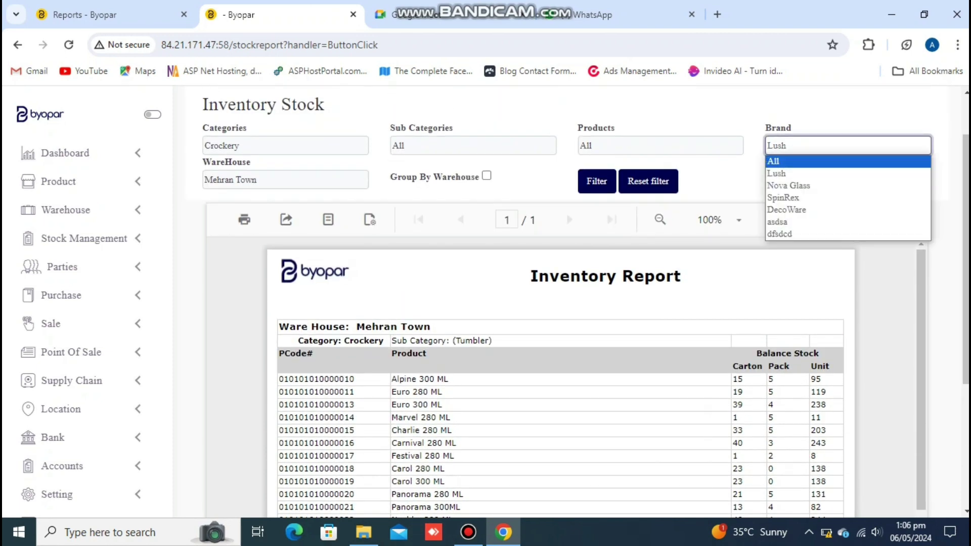
click(847, 160)
click(660, 145)
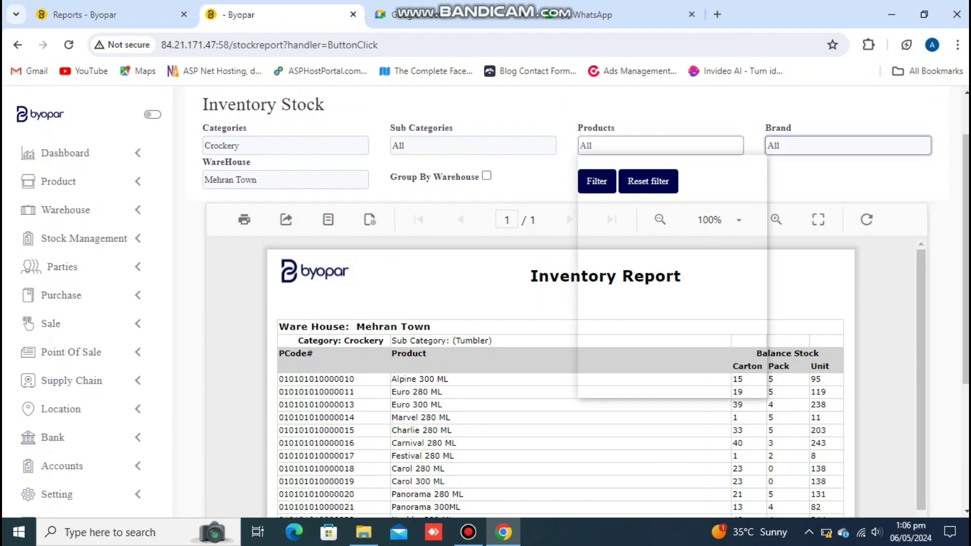
click(606, 169)
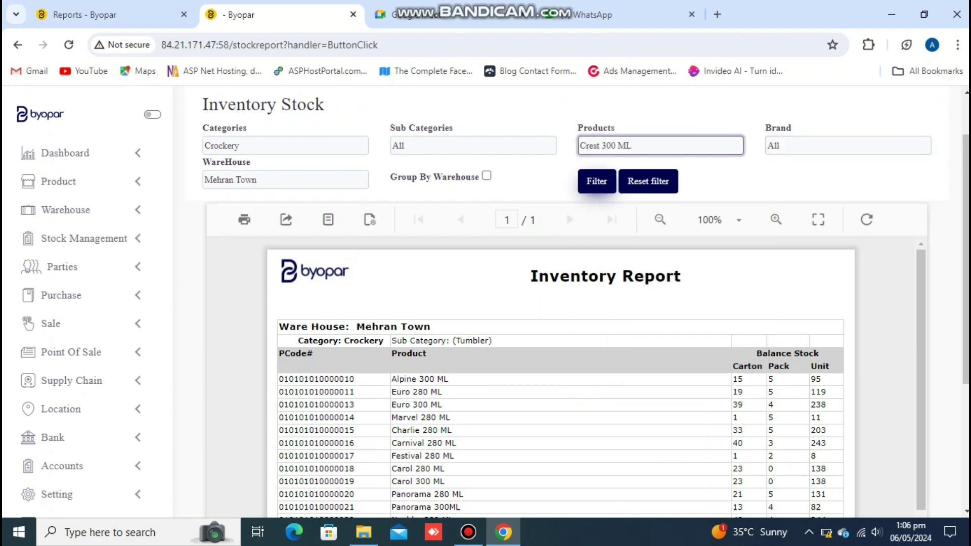
click(596, 181)
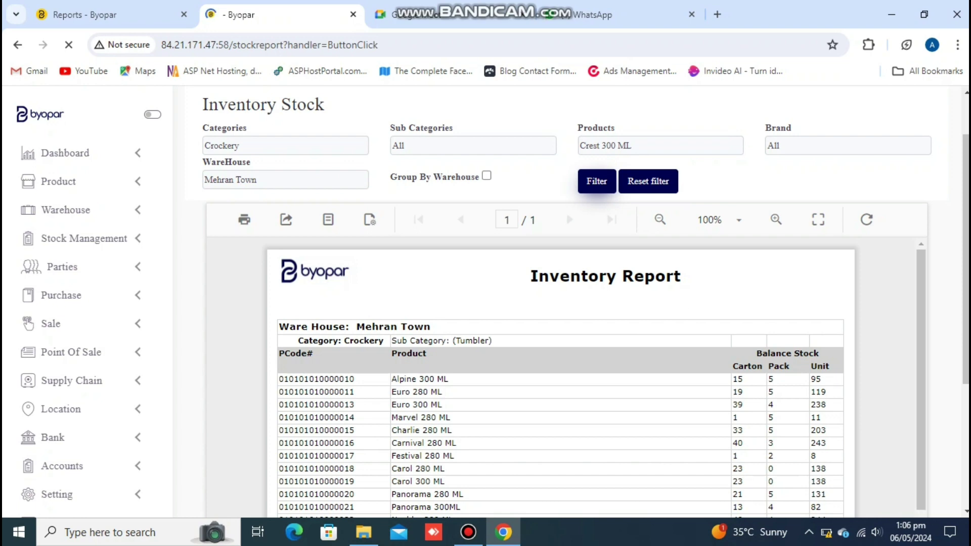